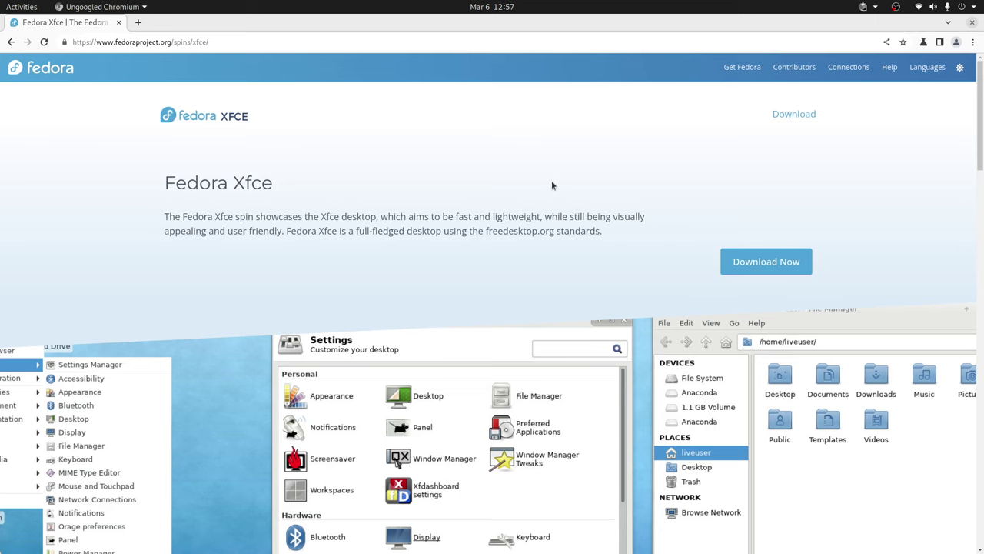
Step: Switch to VirtualBox and open the Fedora XFCE VM's settings
scroll(652, 252, "down", 5)
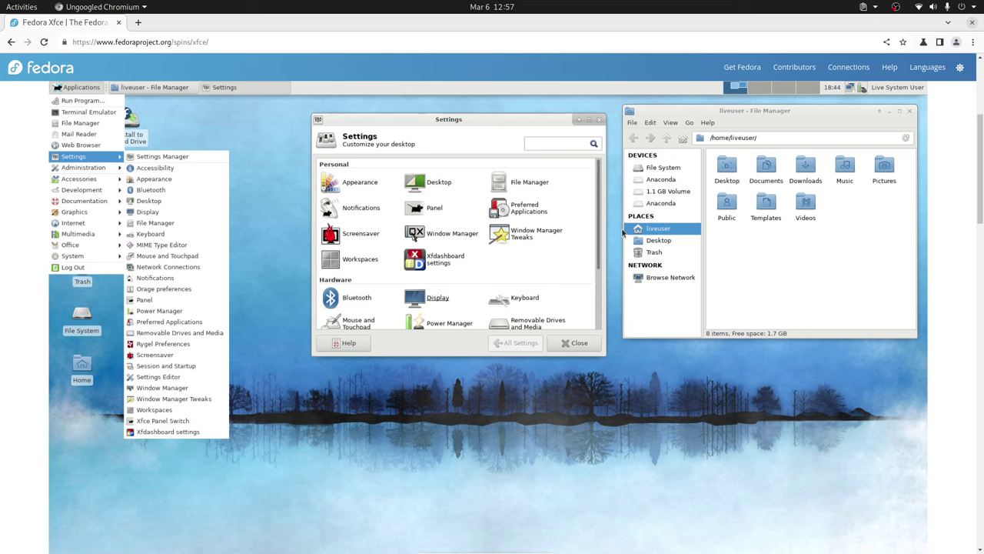
scroll(662, 236, "down", 3)
scroll(662, 236, "up", 8)
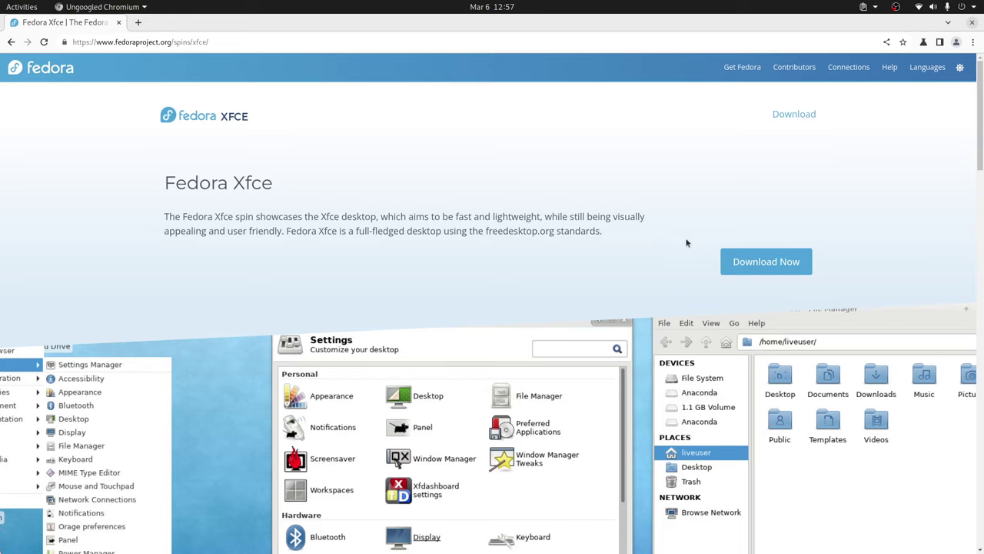
key("alt+Tab")
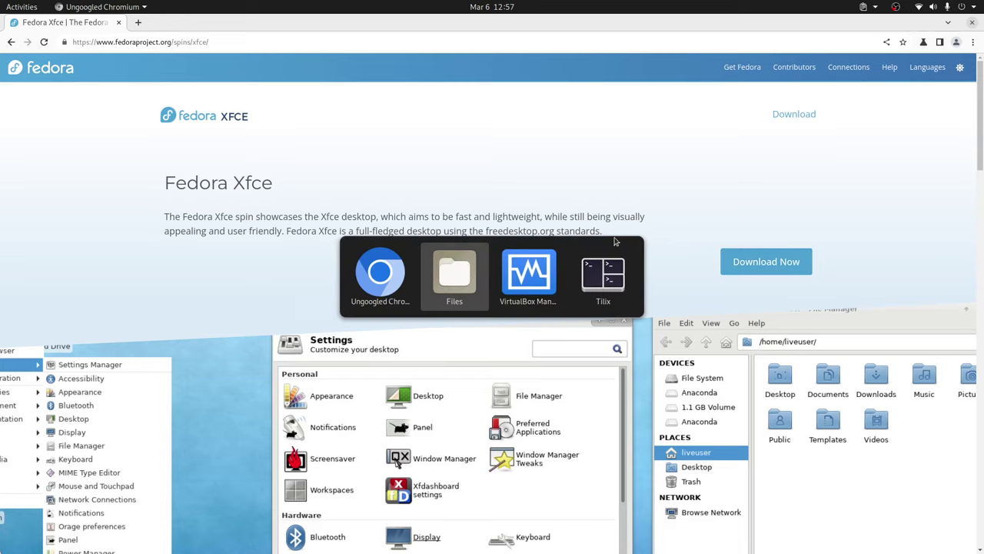
key("alt+Tab")
right_click(254, 333)
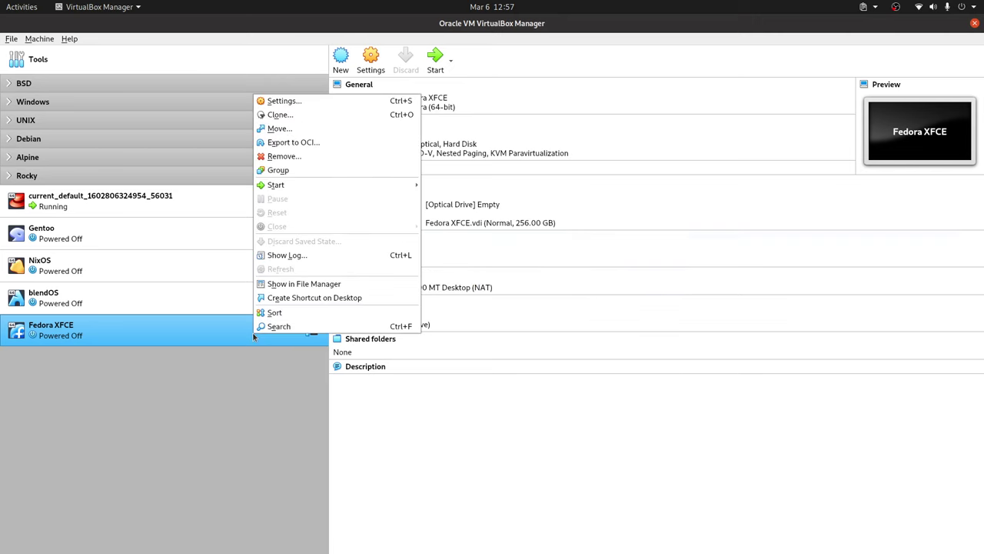
left_click(323, 99)
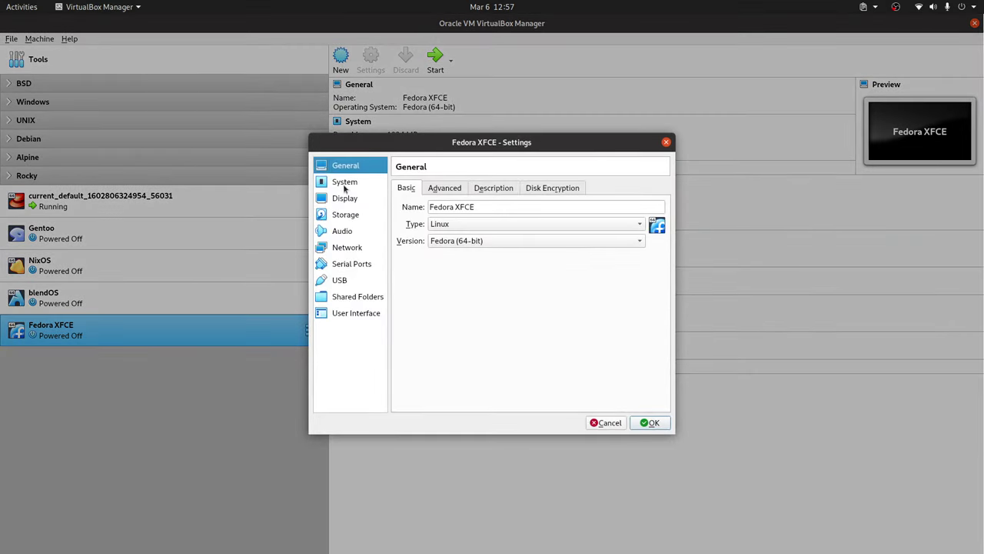
Step: Set the VM's base memory to 2048 MB and its processors to 2
left_click(345, 183)
left_click(626, 206)
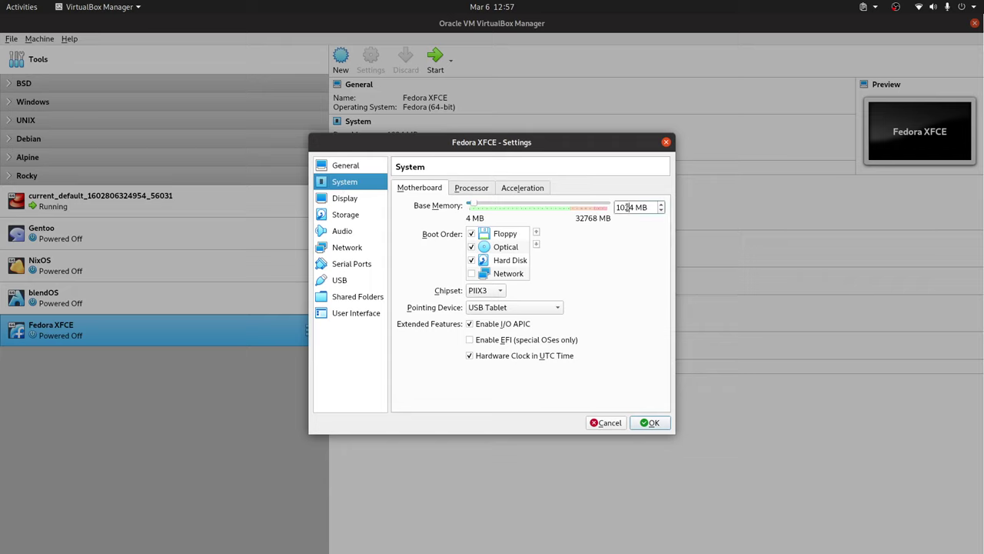
double_click(627, 206)
type("2048")
type("8")
left_click(482, 191)
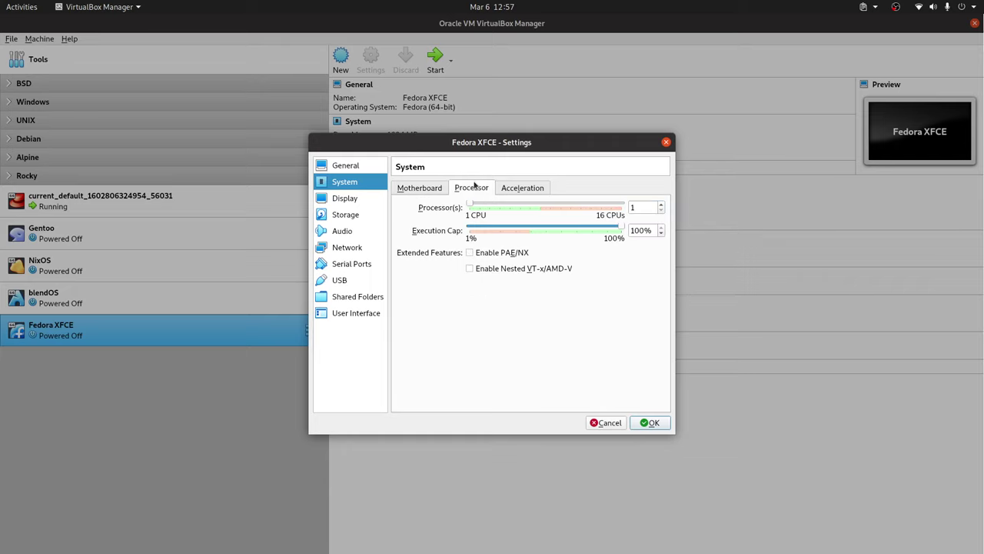
left_click(660, 204)
Step: Enable EFI and boot Hard Disk before Optical, with Floppy removed from the boot order
left_click(348, 199)
left_click(358, 183)
left_click(419, 189)
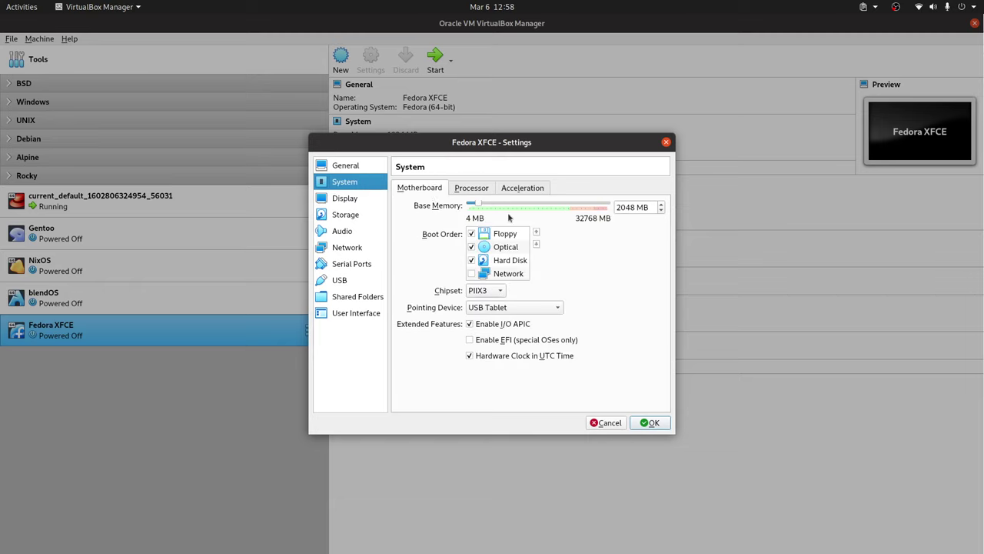
left_click(487, 343)
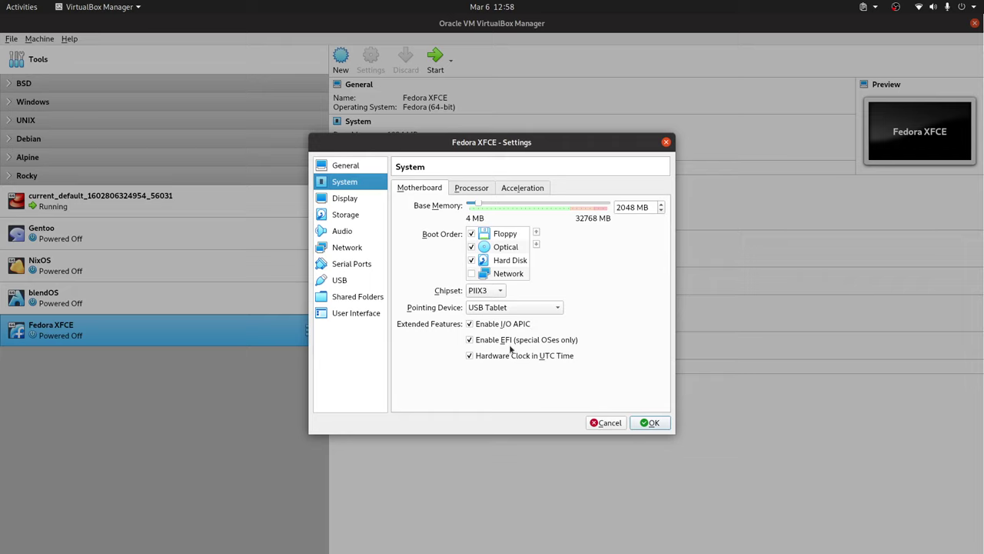
left_click(514, 261)
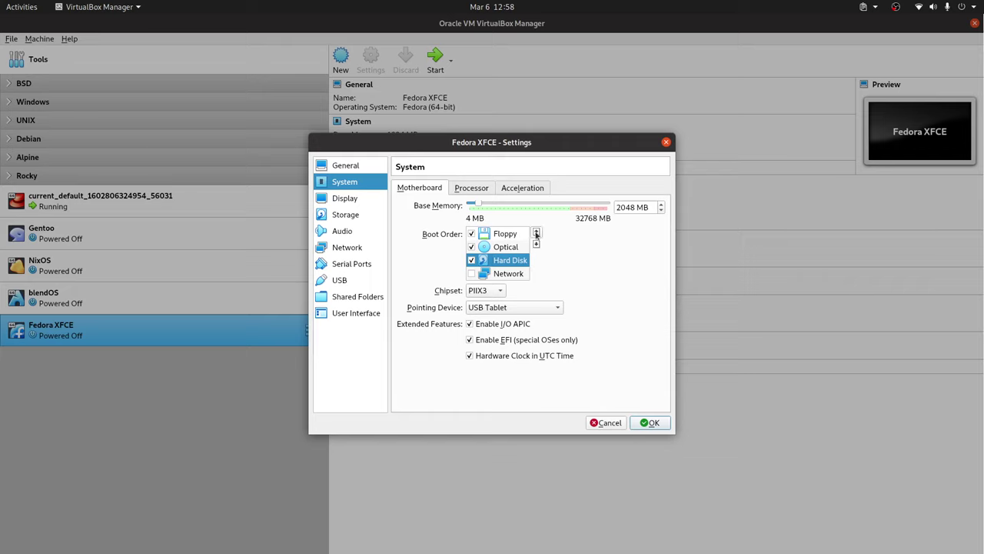
left_click(535, 233)
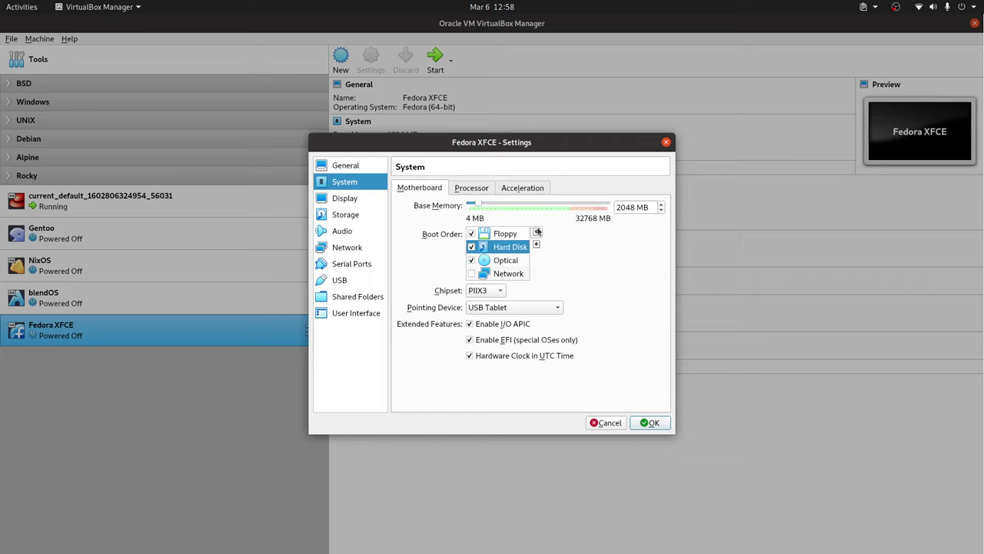
left_click(472, 233)
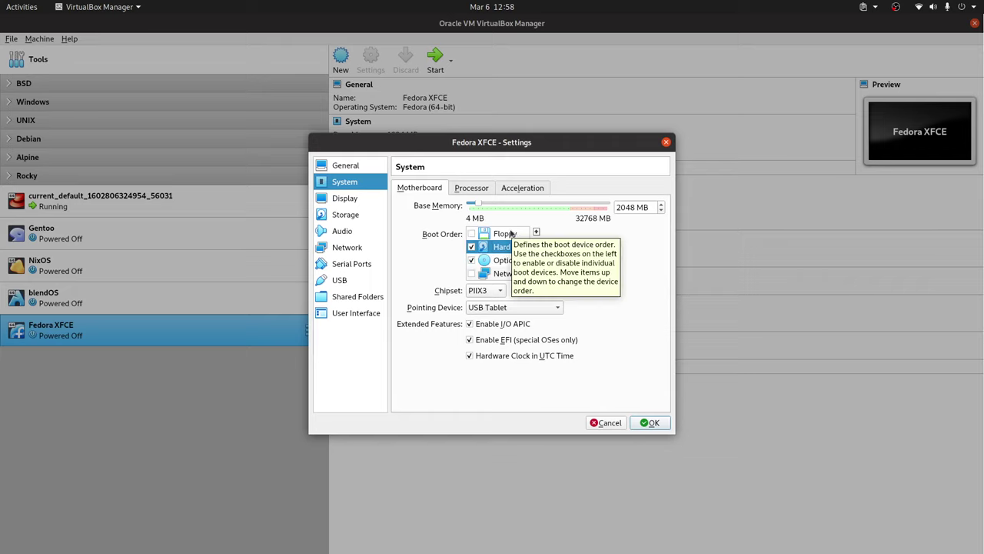
left_click(347, 199)
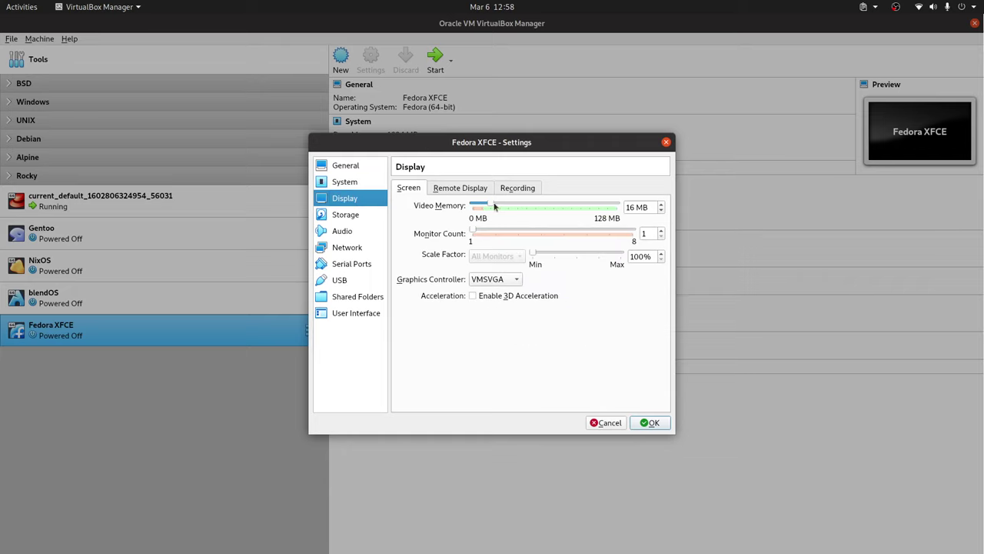
Step: Set video memory to 128 MB, review the optical drive and Fedora XFCE.vdi, and save the settings
left_click_drag(495, 206, 615, 206)
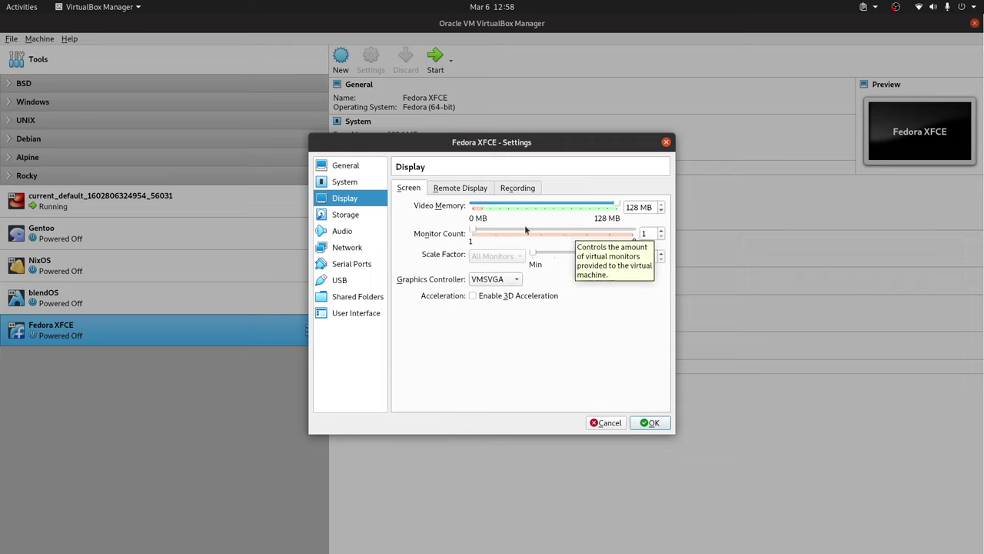
left_click(374, 216)
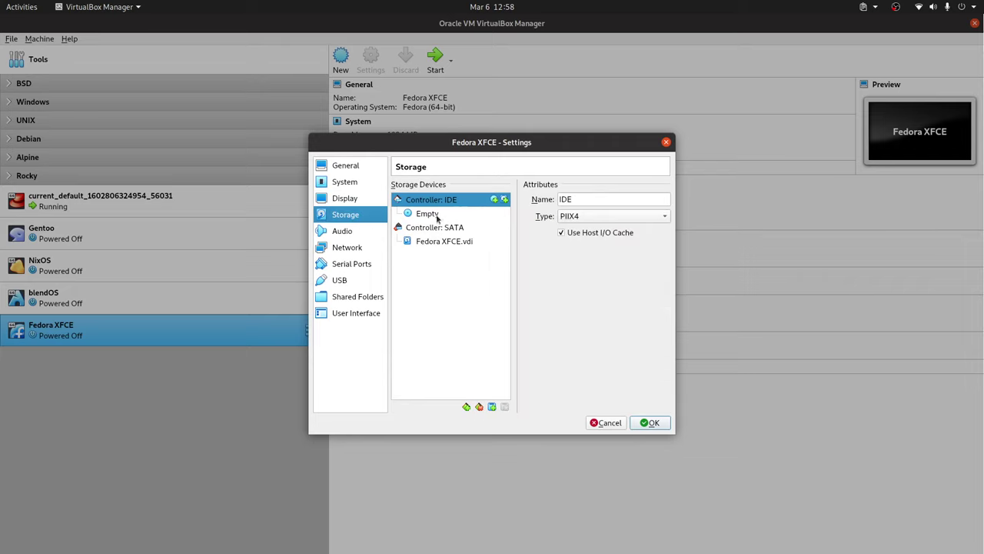
left_click(495, 216)
left_click(444, 203)
left_click(458, 245)
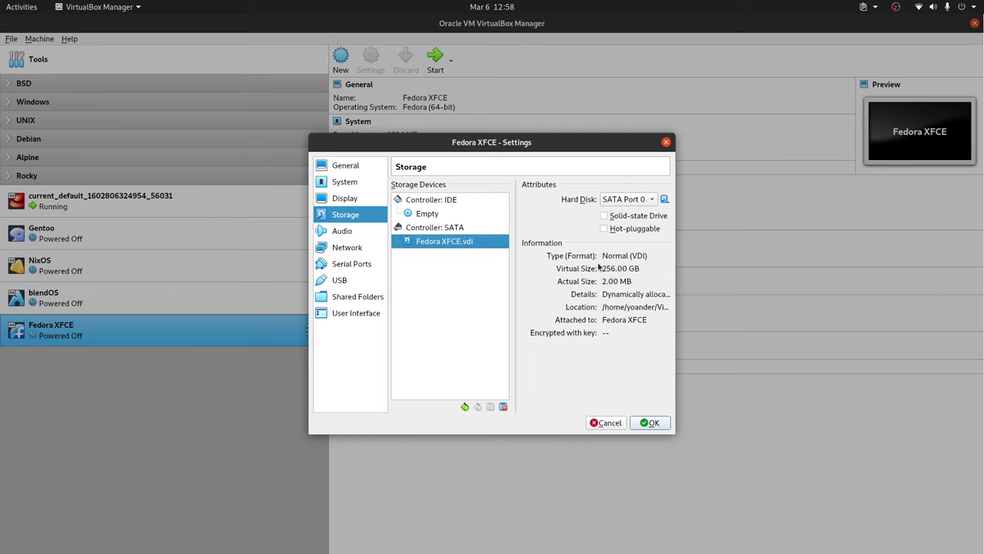
left_click(649, 422)
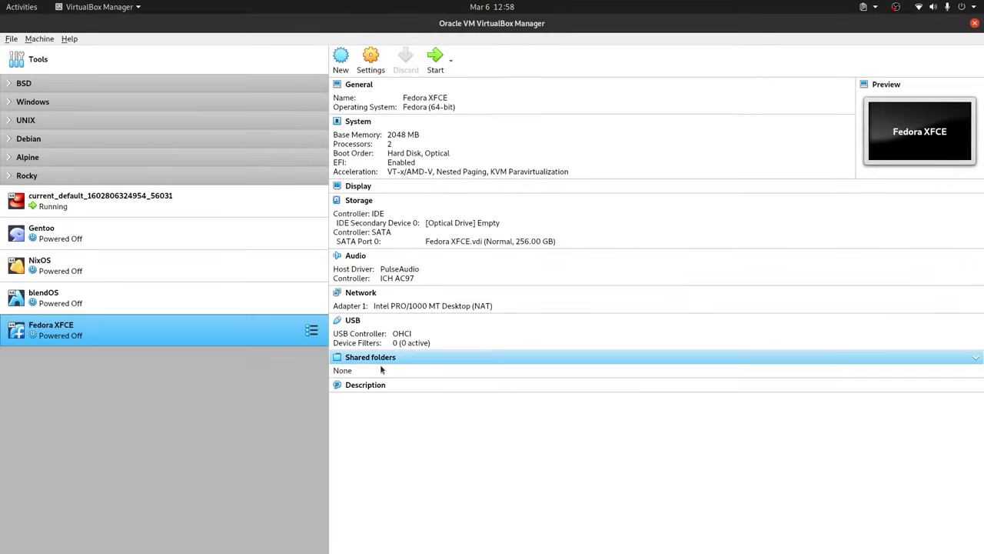
Step: Start Fedora XFCE from Fedora-Xfce-Live-x86_64-39-1.5.iso and boot the default GRUB entry
double_click(240, 335)
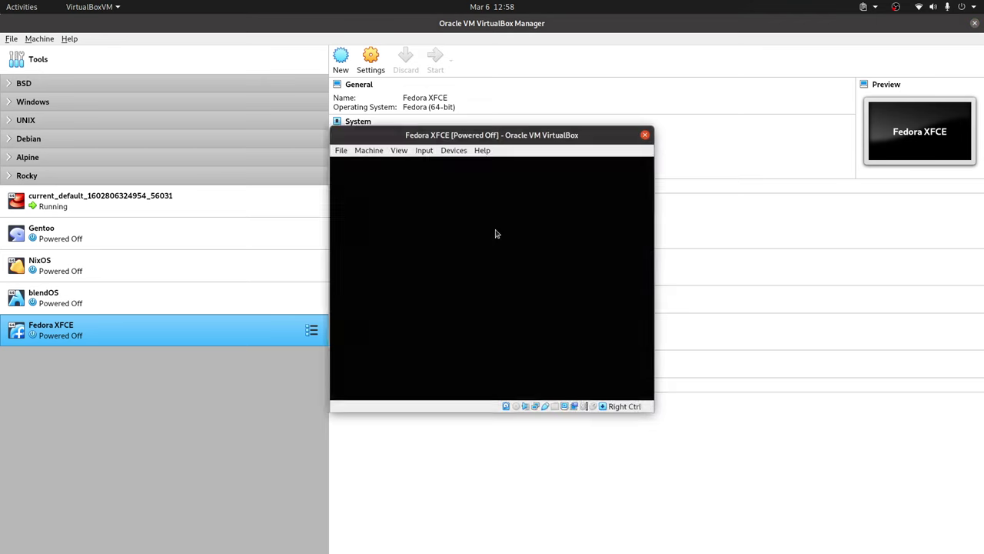
left_click(627, 309)
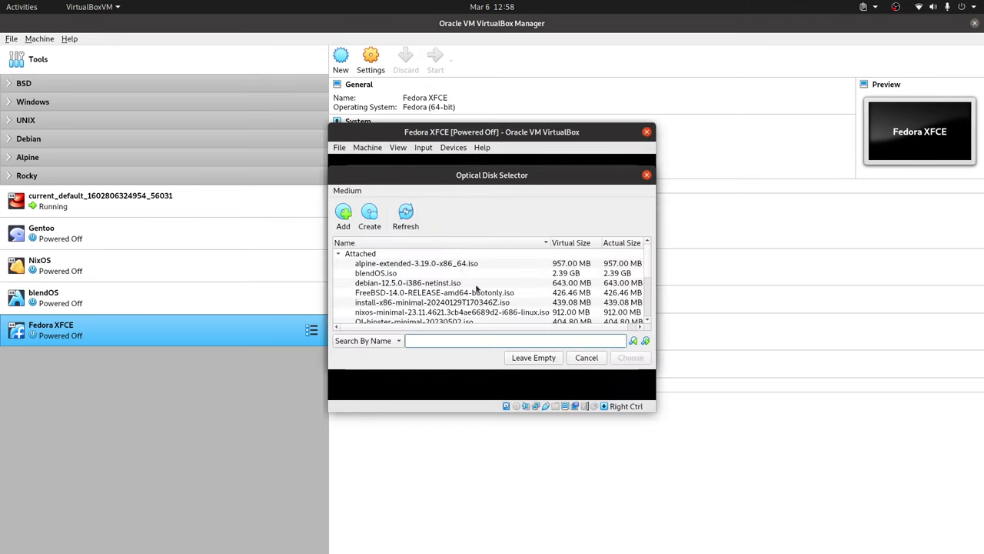
scroll(478, 288, "down", 3)
left_click(404, 284)
left_click(630, 358)
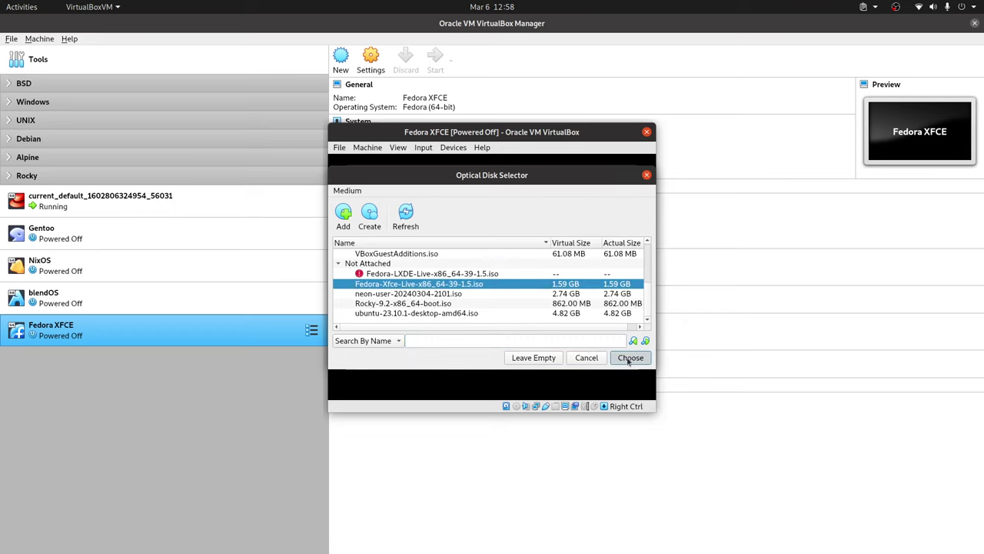
left_click(568, 357)
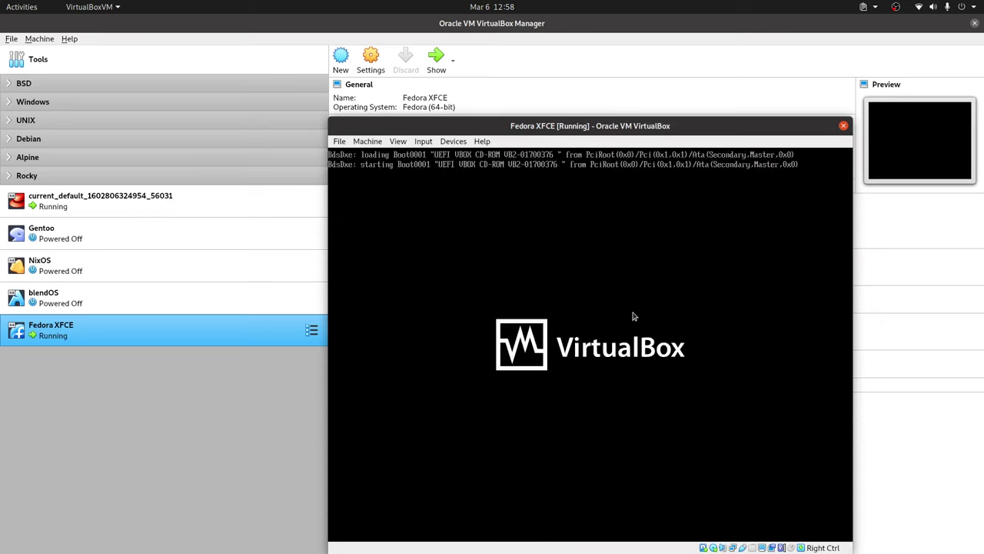
key("Return")
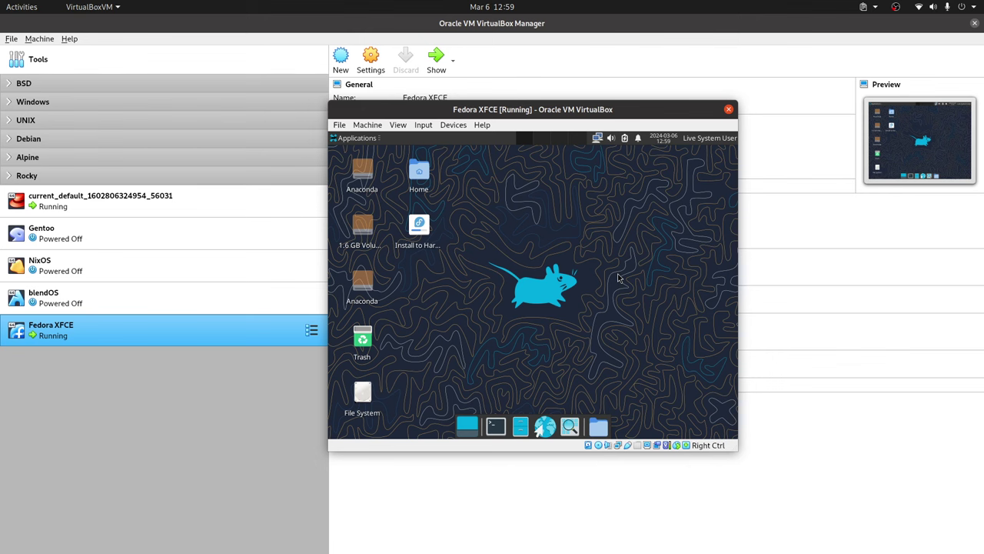
Step: Switch the guest display to 1440x900 in the Xfce Display settings
key("alt+F3")
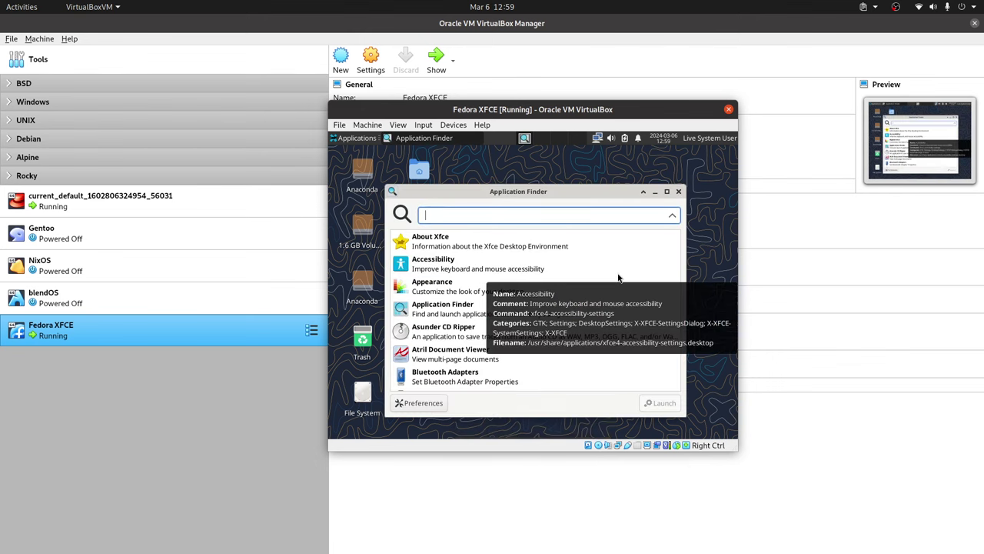
type("dis")
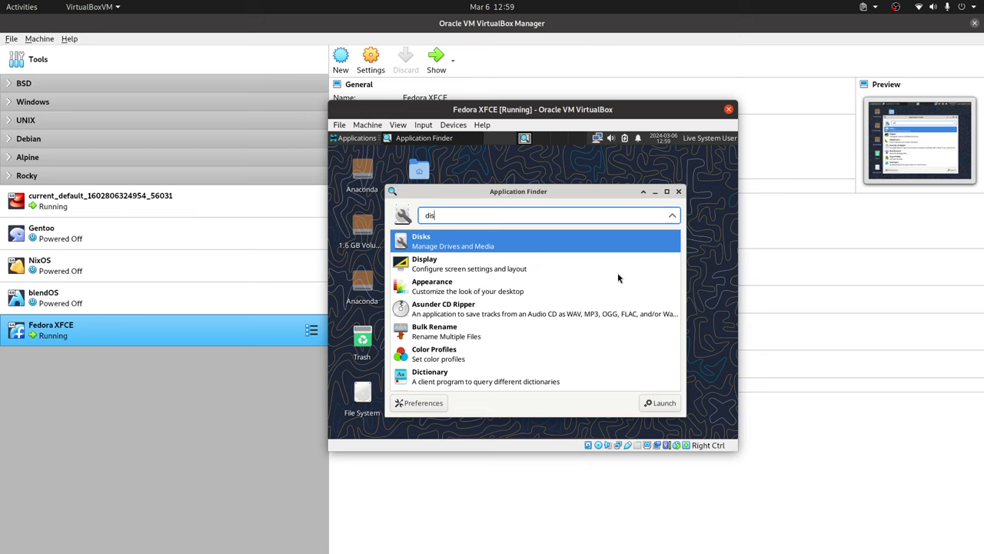
type("pl")
key("Return")
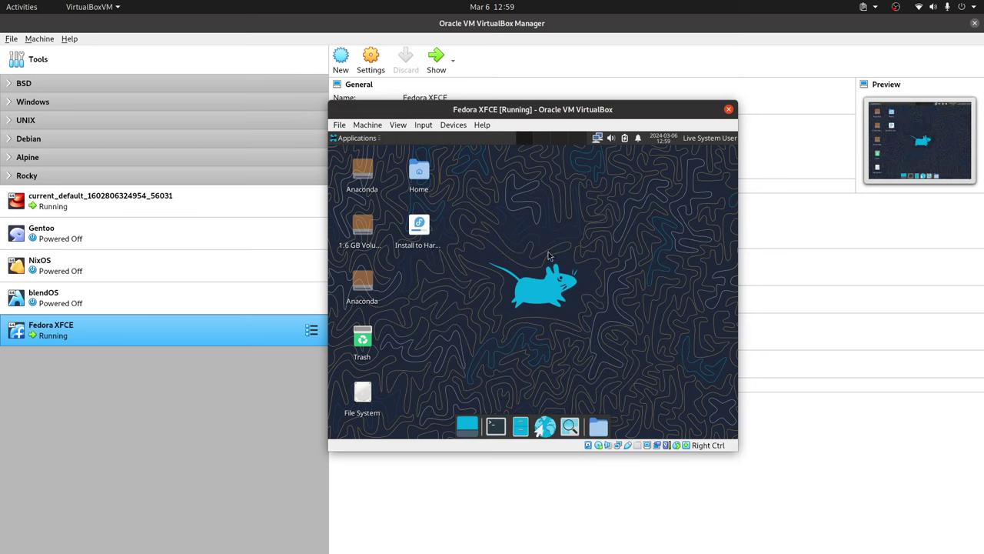
left_click(687, 239)
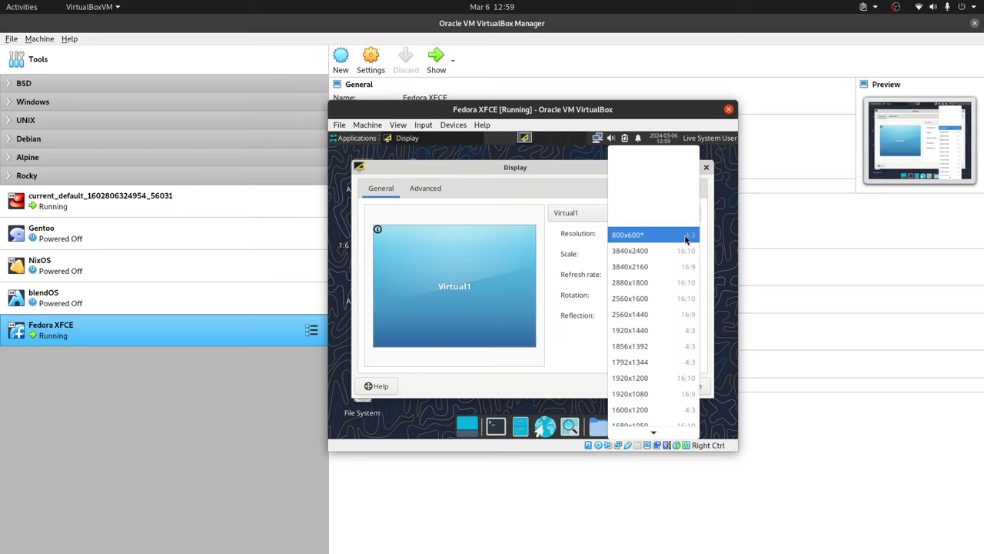
scroll(656, 382, "down", 3)
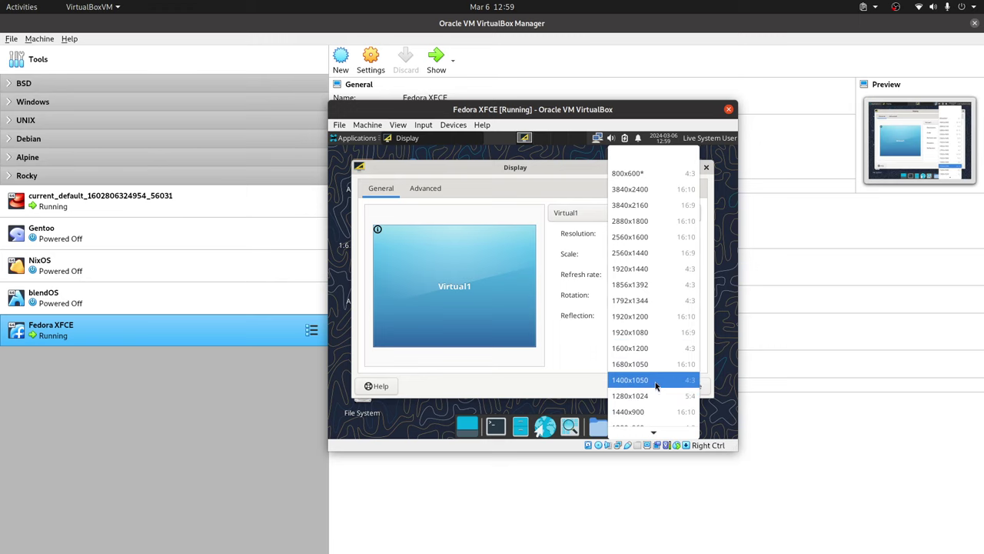
scroll(655, 383, "down", 2)
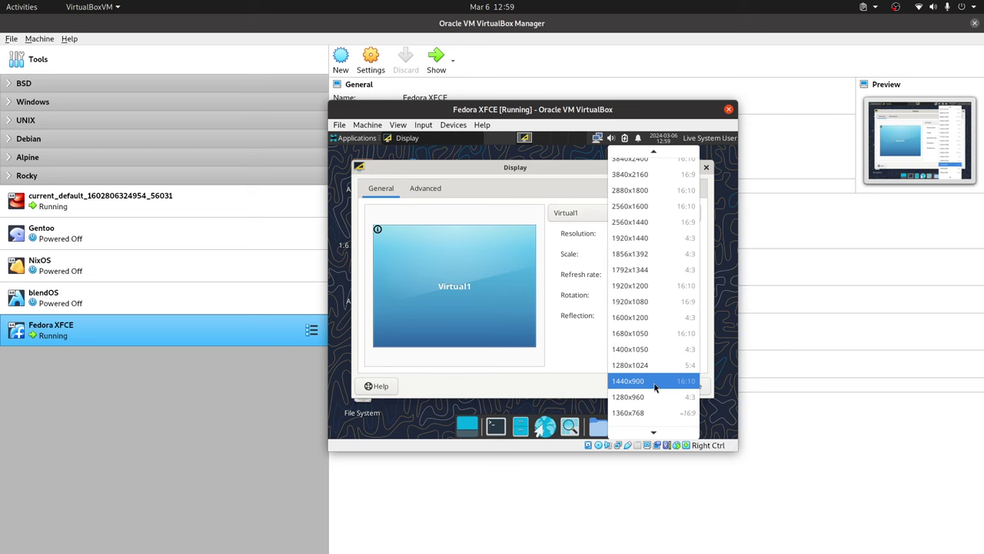
left_click(653, 386)
left_click(684, 342)
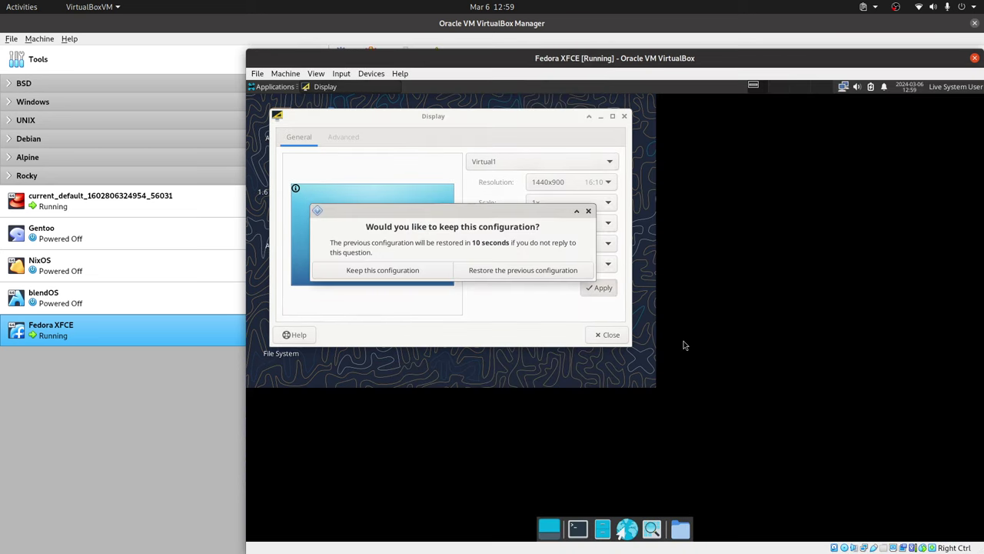
Step: Keep the 1440x900 configuration, close Display, and drag the VM window larger
left_click(439, 277)
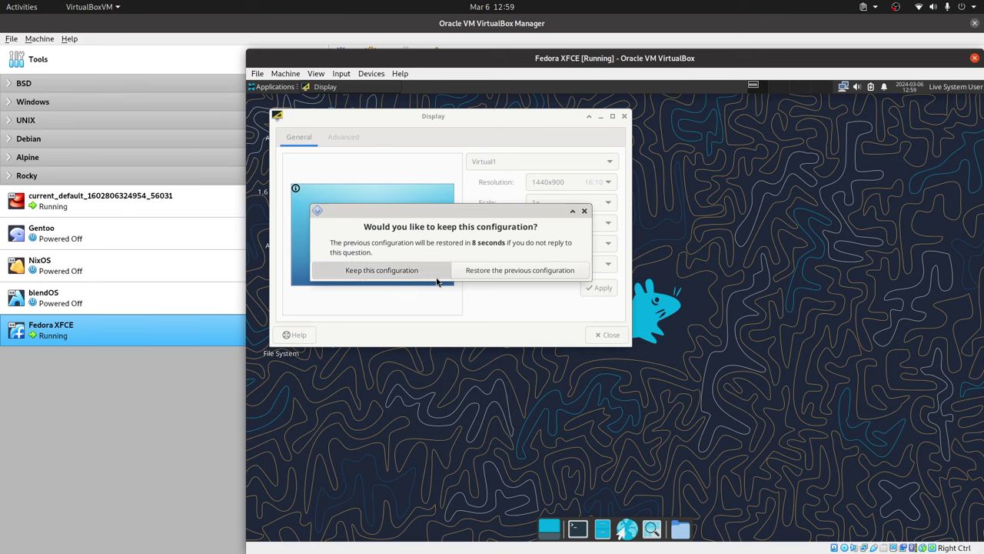
left_click(612, 335)
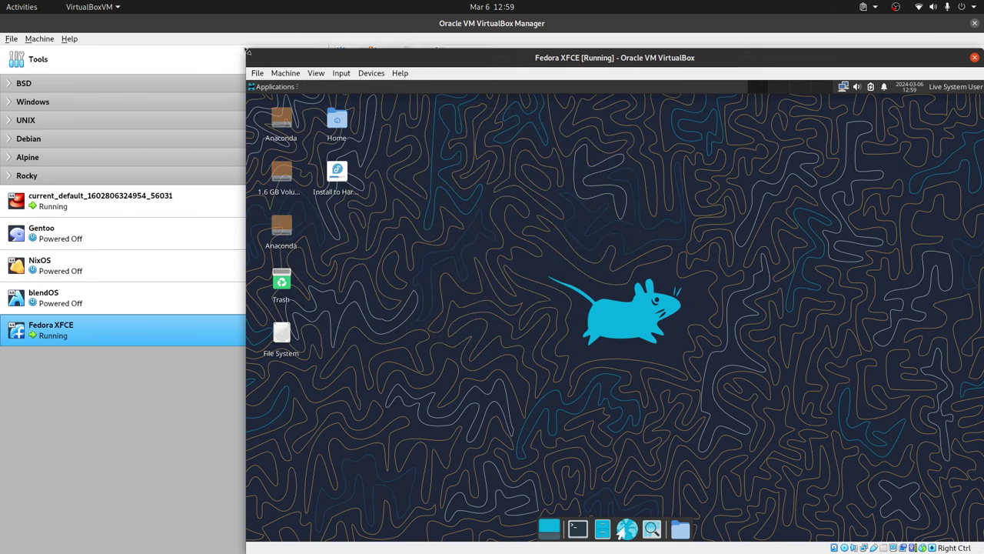
left_click_drag(245, 50, 237, 36)
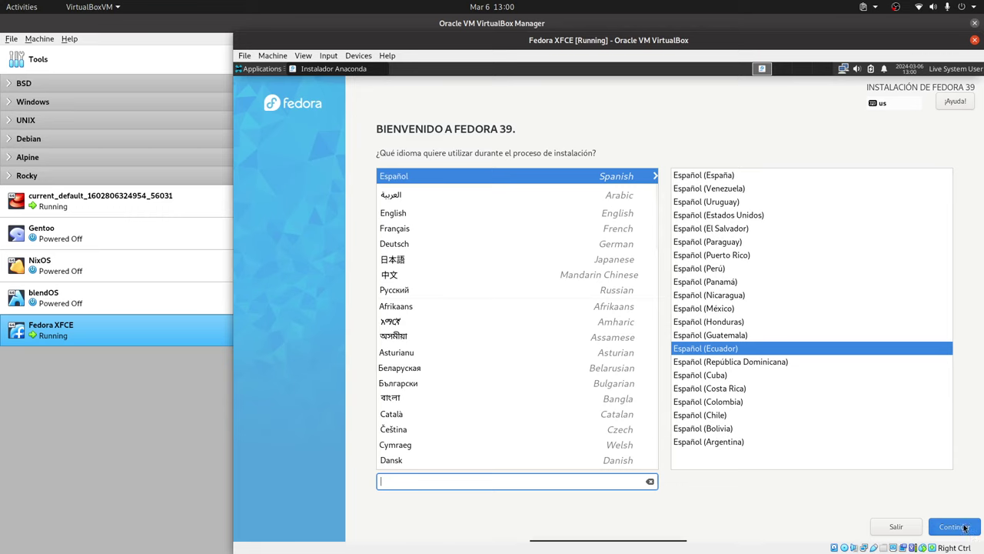
Step: Continue the installer in Español (Ecuador) to reach the installation summary
left_click(936, 519)
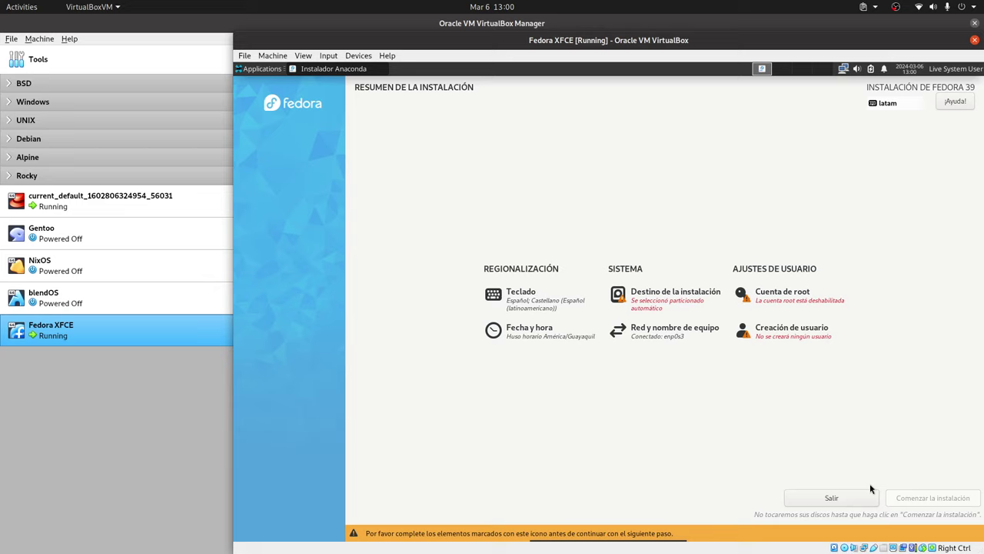
Step: In Teclado, search 'lng' and pick Inglés (EE. UU. internacional con teclas muertas)
left_click(538, 303)
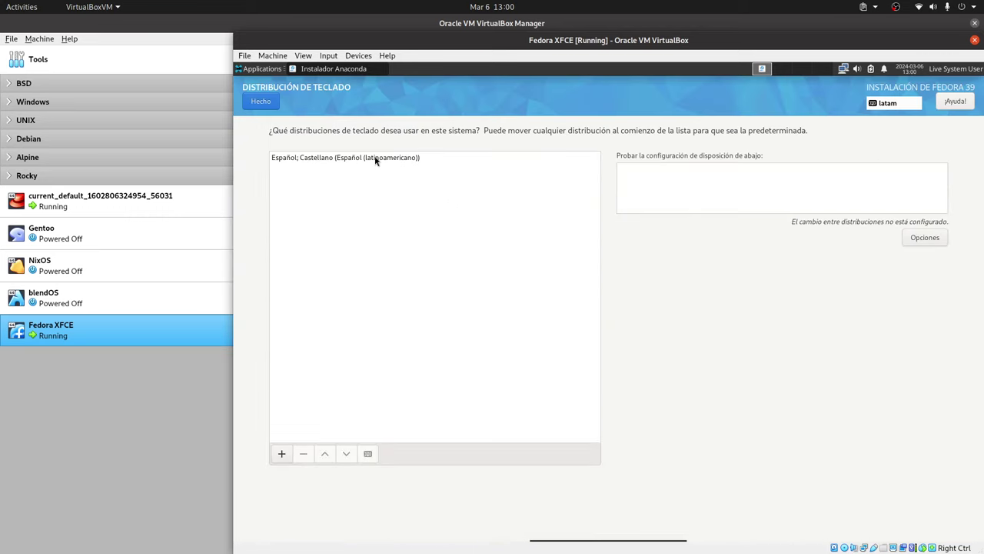
left_click(375, 158)
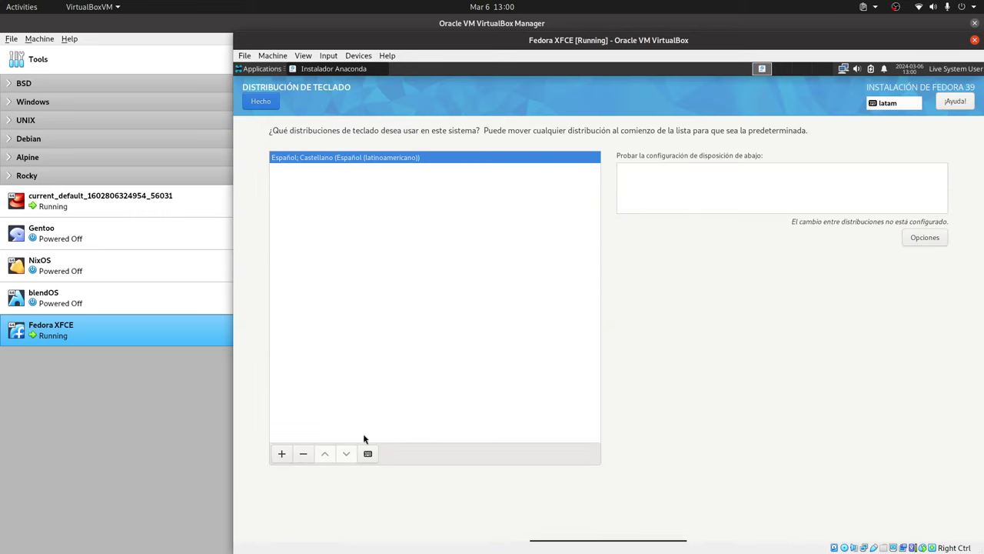
left_click(286, 454)
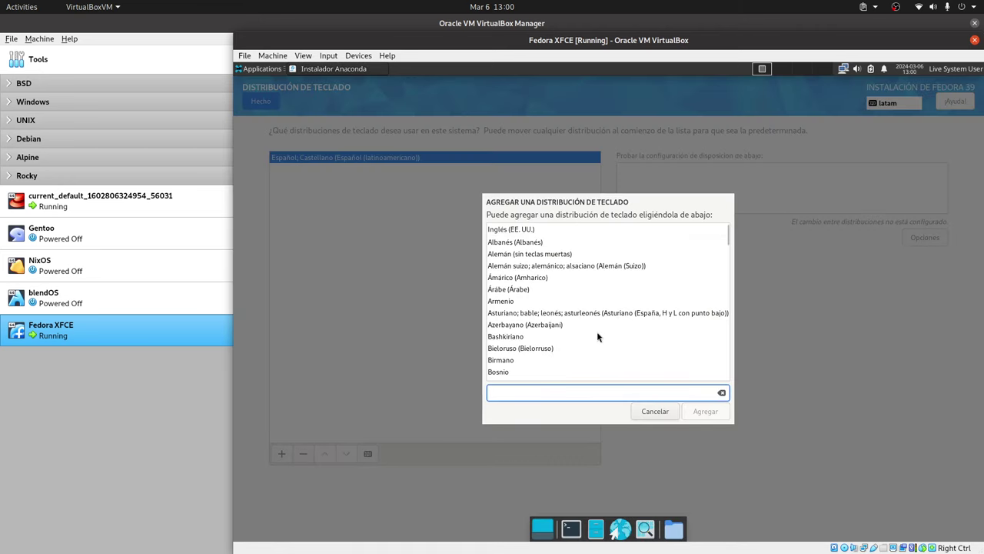
type("lng")
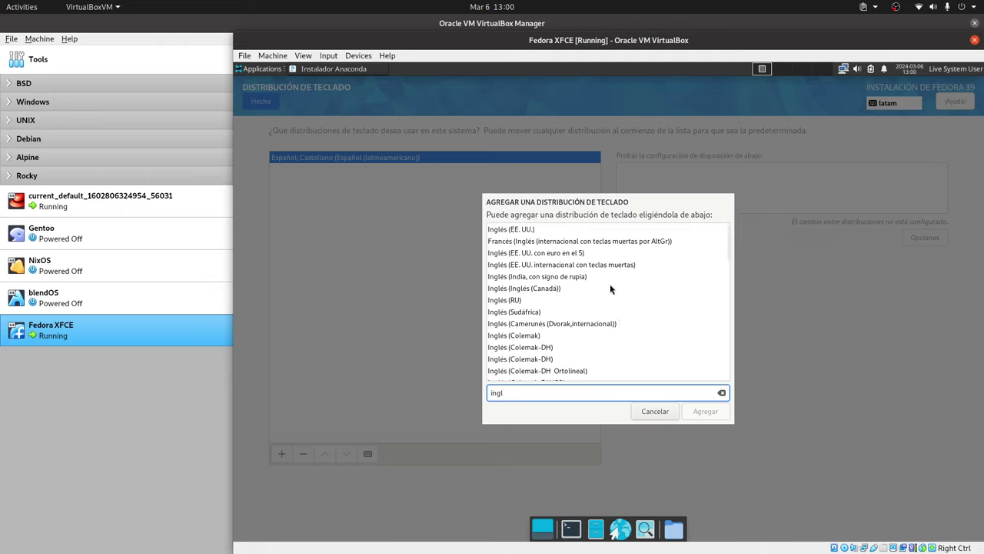
left_click(583, 265)
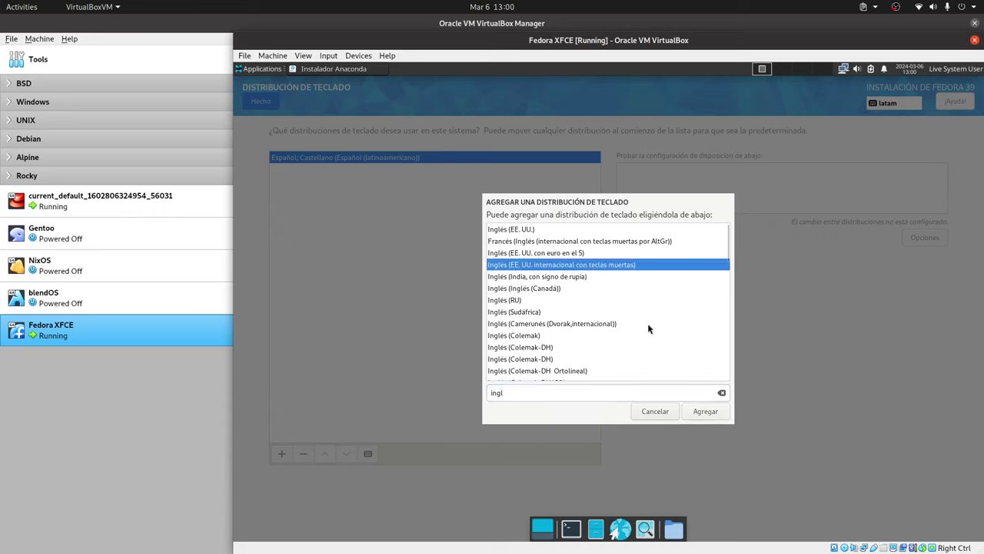
Step: Add the international English dead-keys layout and return to the installation summary
scroll(648, 328, "down", 3)
scroll(648, 328, "down", 3)
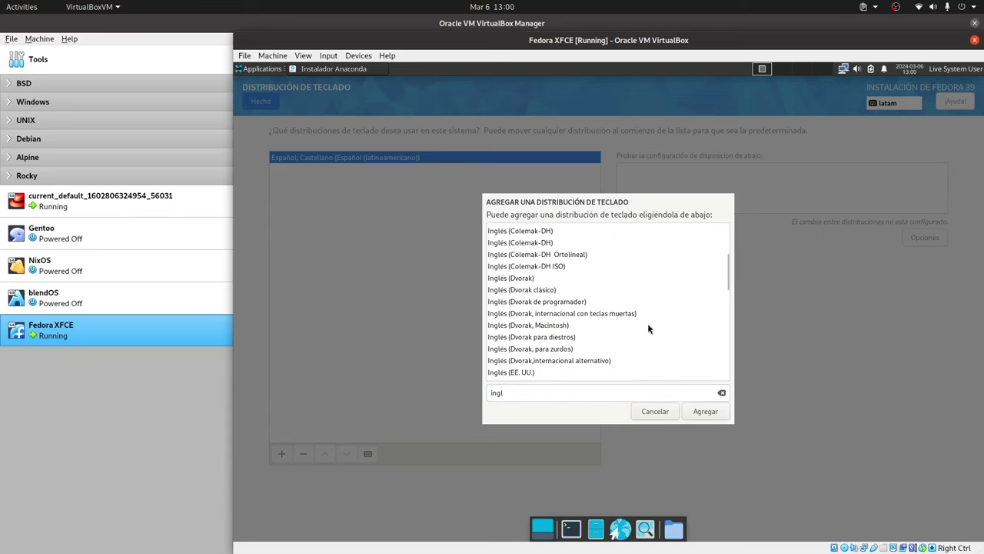
scroll(648, 329, "down", 2)
scroll(647, 328, "down", 2)
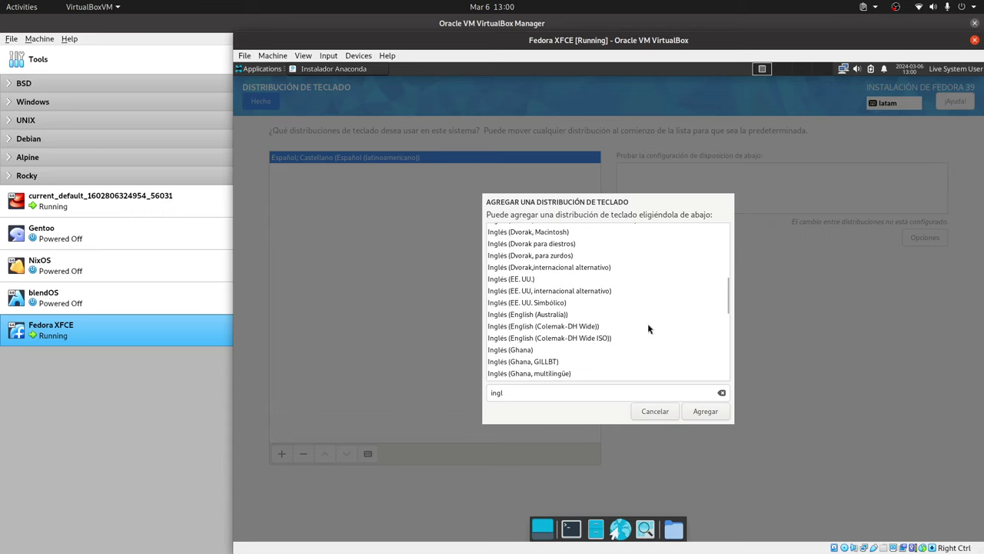
scroll(647, 328, "down", 4)
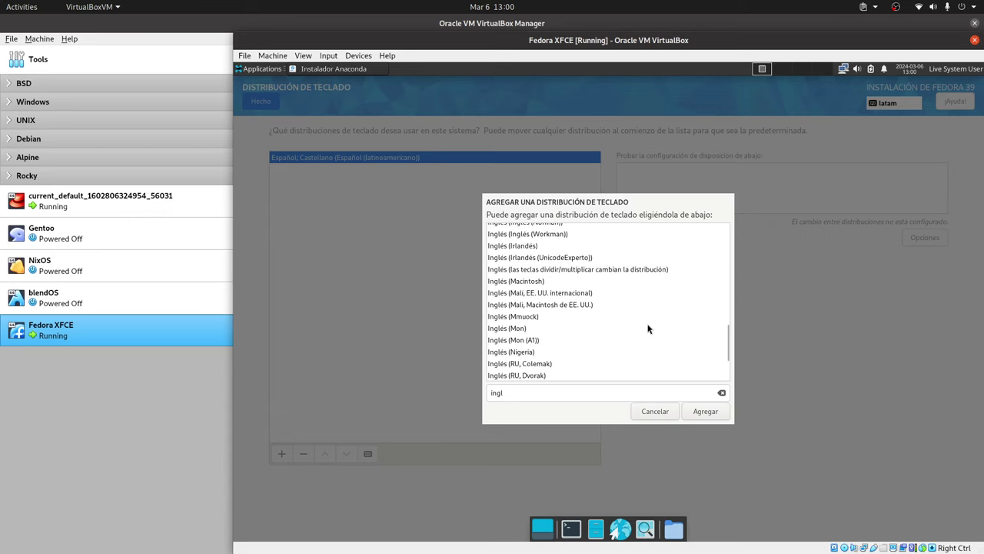
scroll(646, 327, "up", 5)
scroll(647, 327, "up", 6)
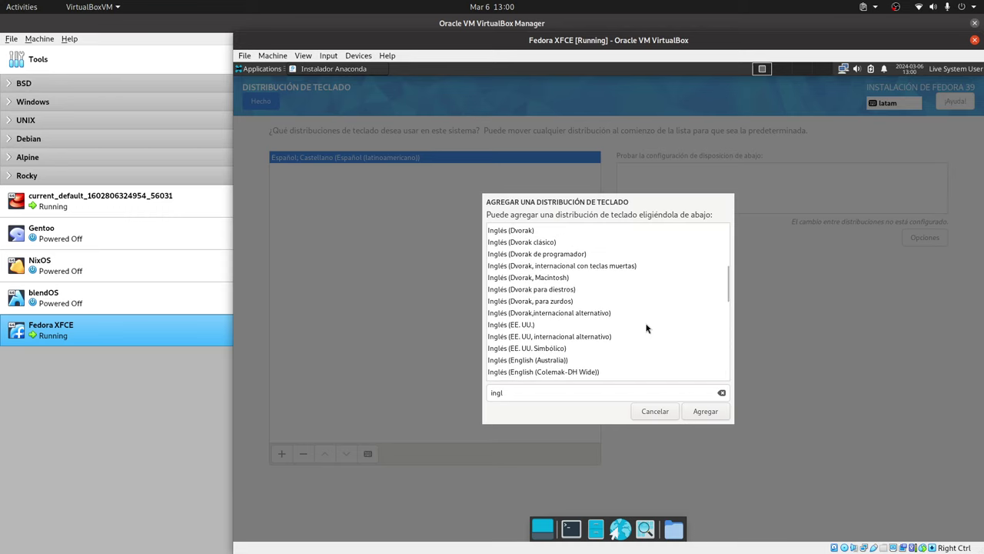
left_click(705, 417)
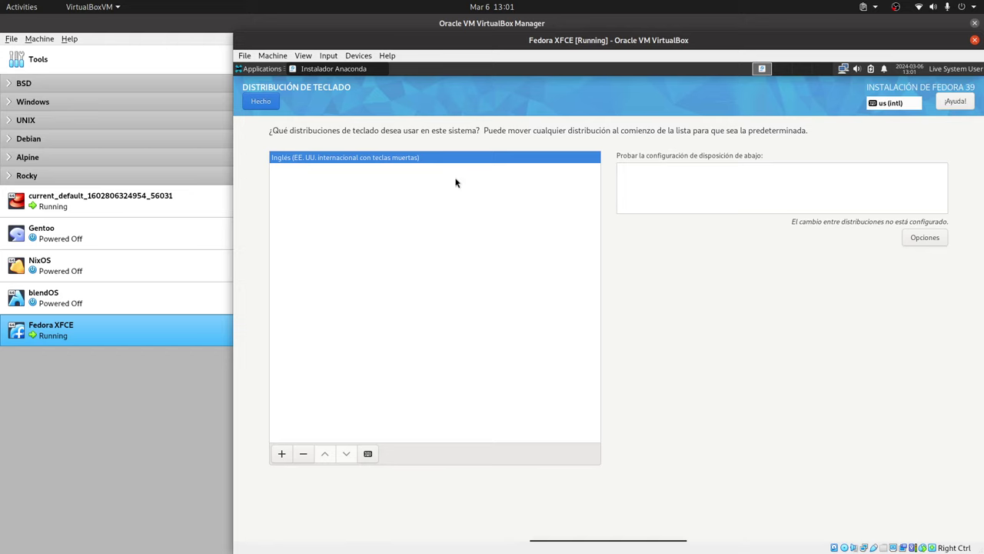
left_click(262, 102)
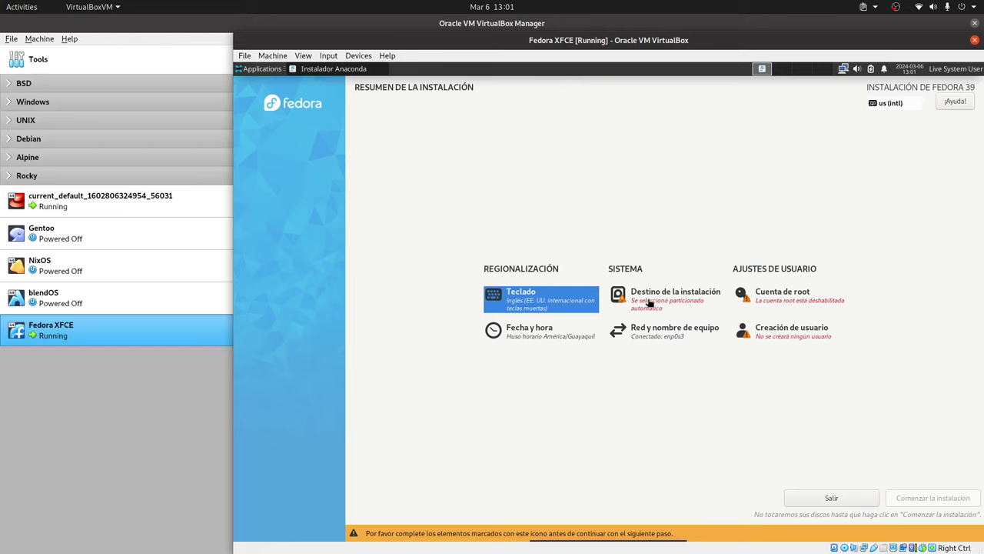
left_click(780, 306)
Step: Enable the root account with a confirmed password, accepting the short-password warning
left_click(493, 226)
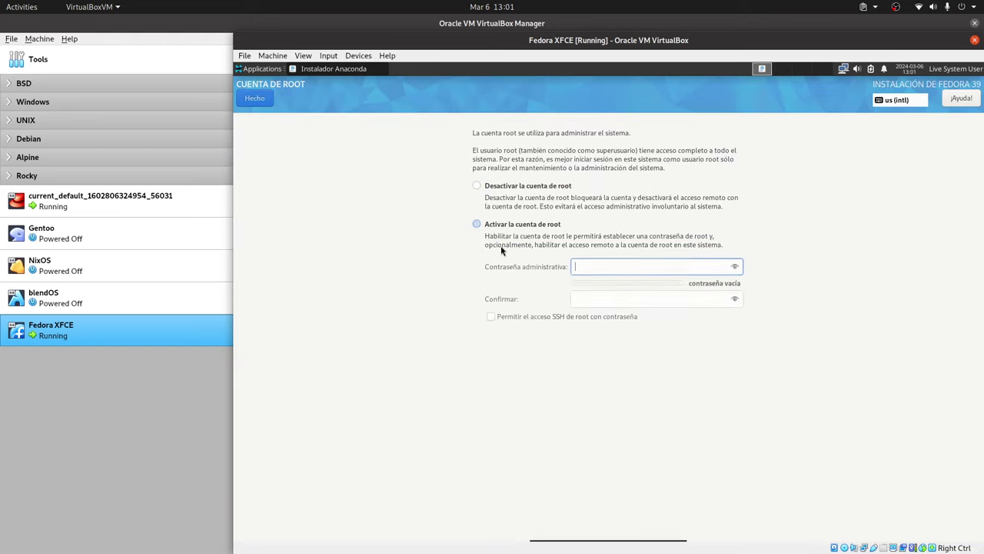
type("123")
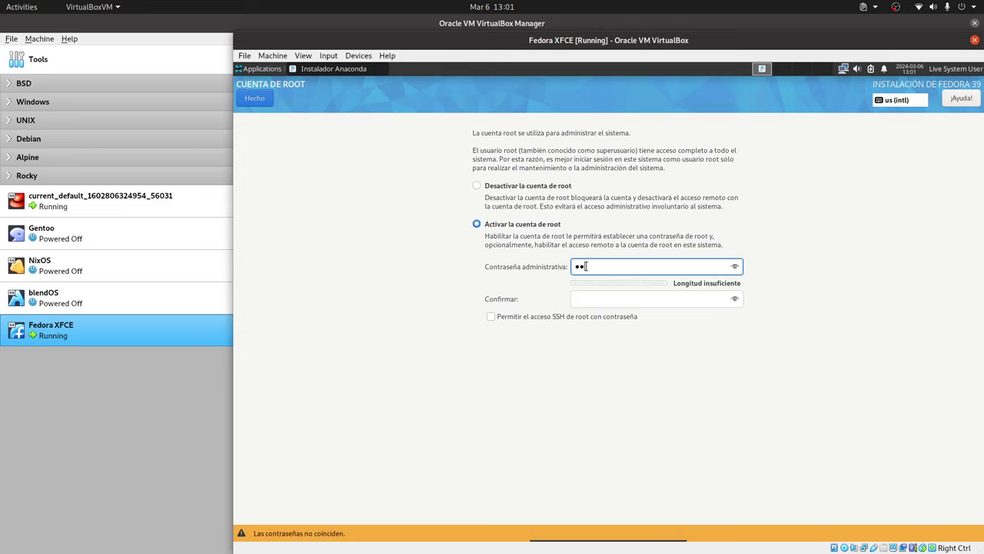
left_click(596, 297)
type("123")
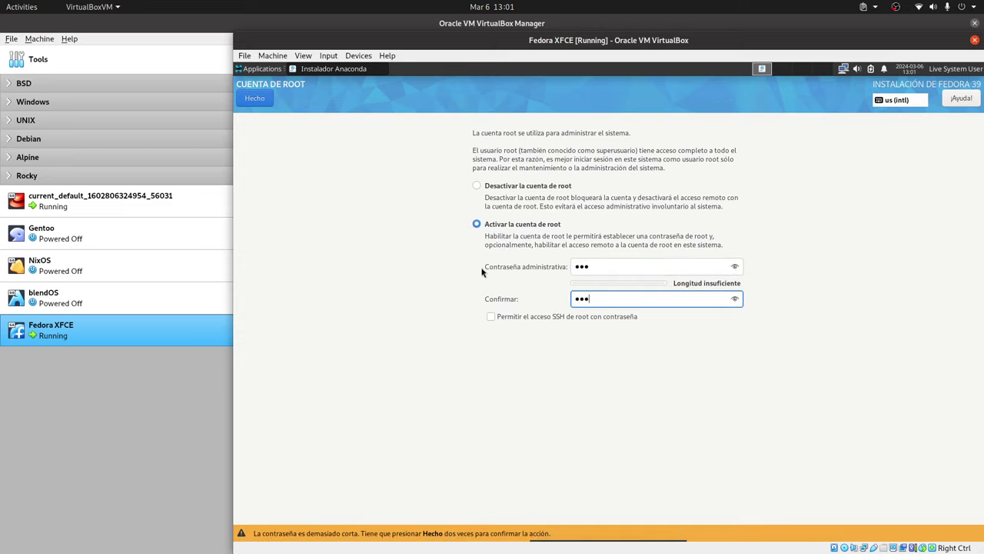
left_click(254, 100)
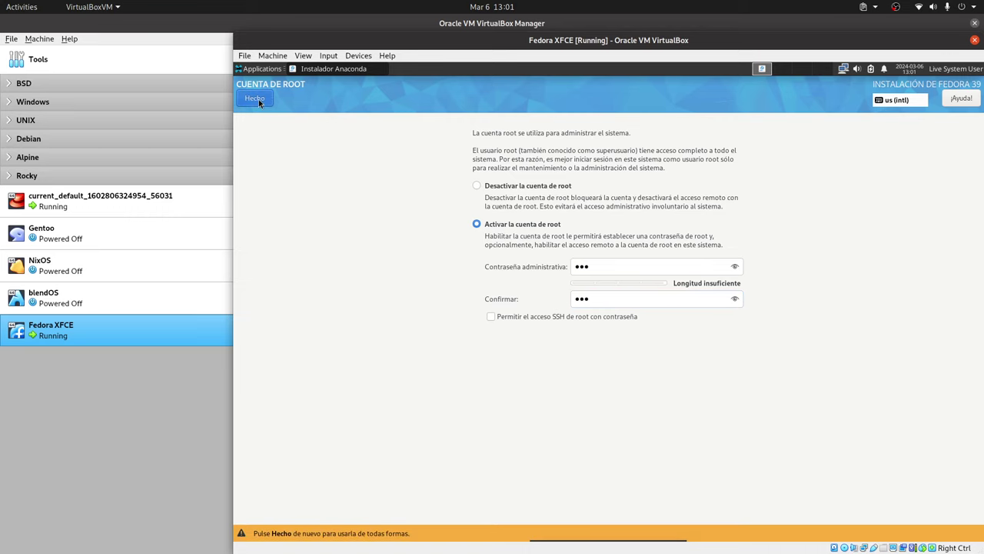
left_click(259, 99)
Step: Create the administrator user with its name and a confirmed password, accepting the warning
left_click(794, 345)
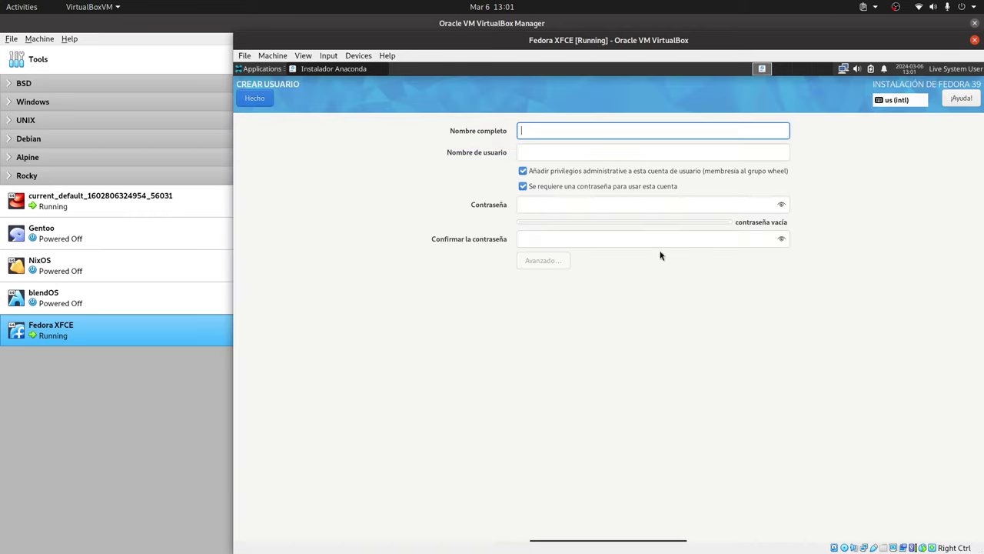
type("LibreByte")
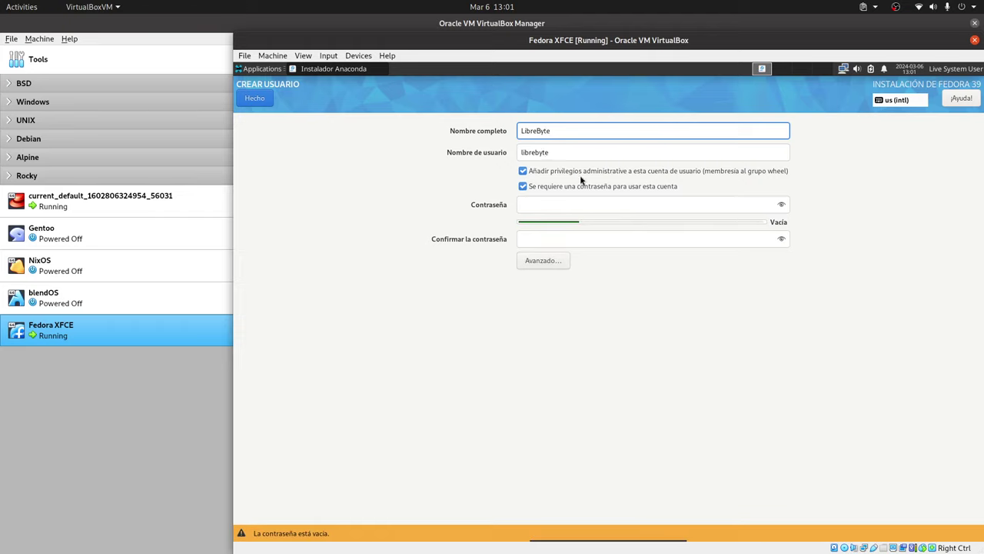
left_click(549, 204)
type("lib")
left_click(540, 238)
type("lib")
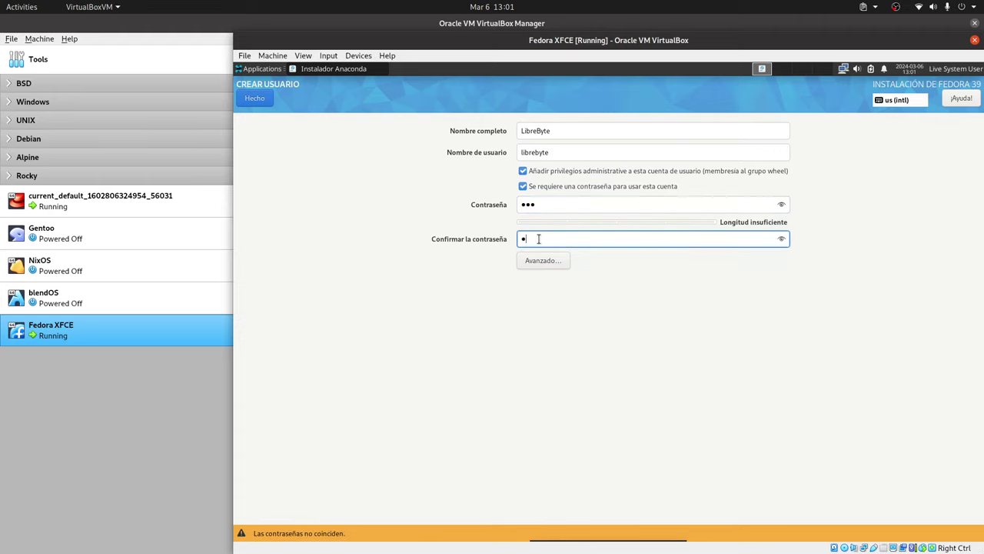
left_click(263, 101)
left_click(263, 102)
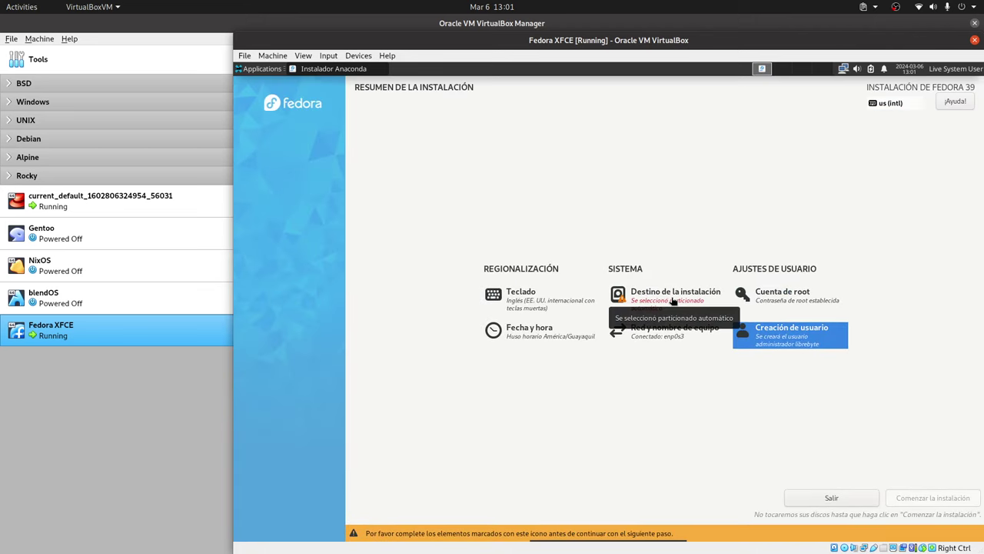
Step: Choose Personalizada avanzada (Blivet-GUI) under Destino de la instalación and confirm with Hecho
left_click(673, 294)
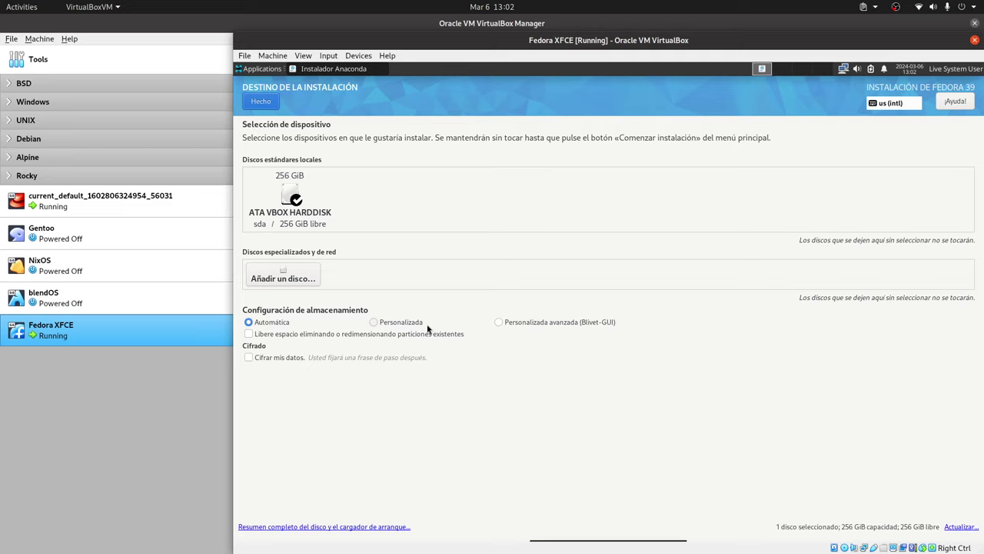
left_click(498, 322)
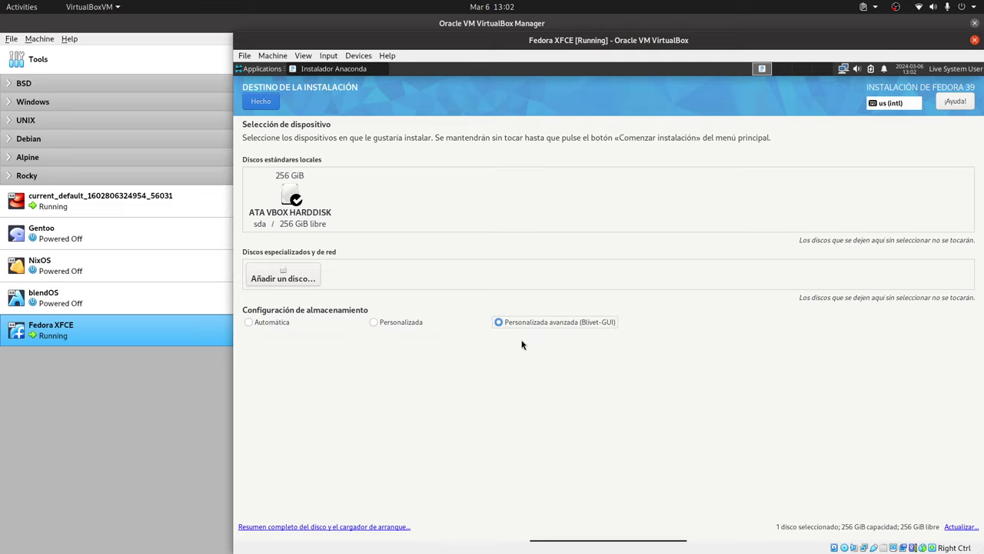
left_click(261, 100)
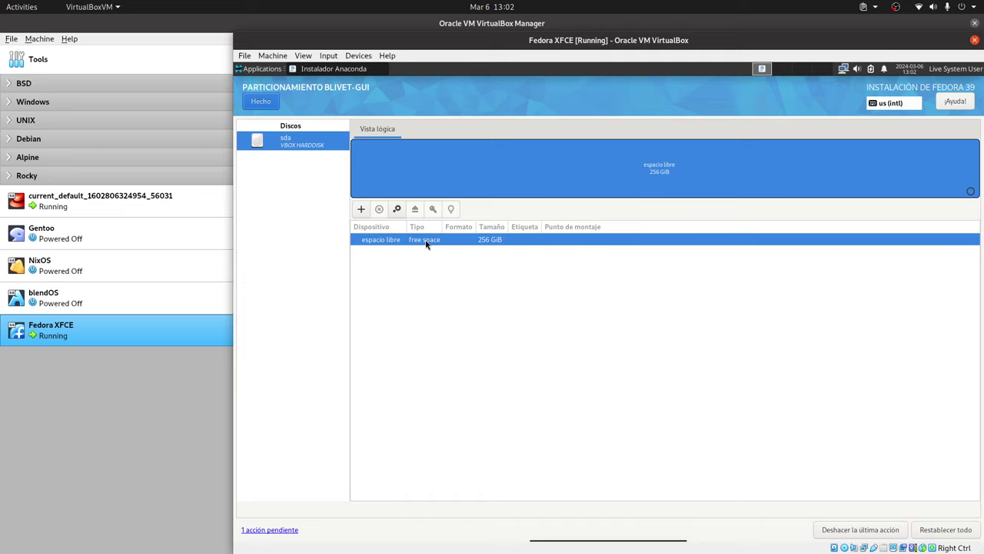
Step: Add a 1 GiB ext4 partition mounted at /boot in the disk's free space
left_click(361, 210)
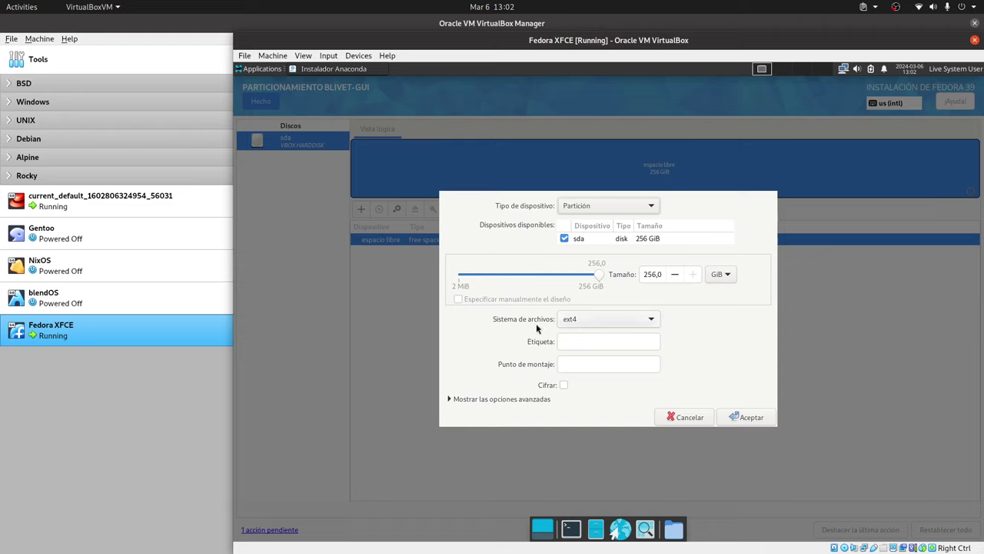
left_click(594, 363)
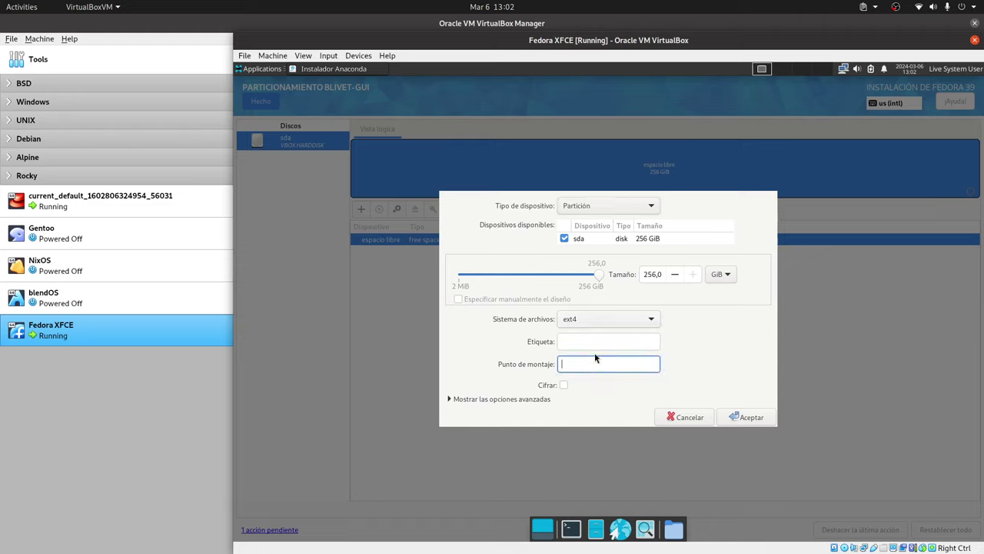
type("/boot")
left_click(611, 323)
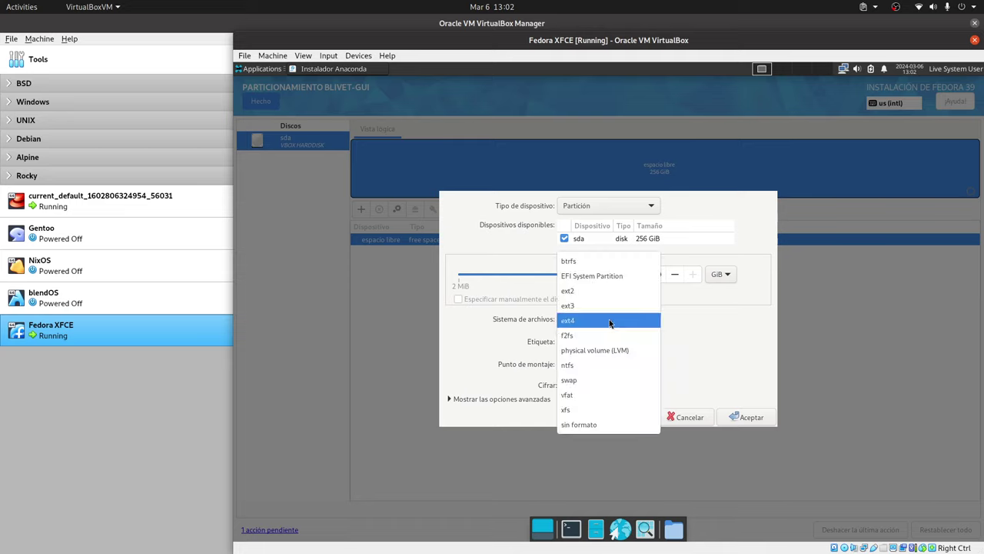
left_click(610, 321)
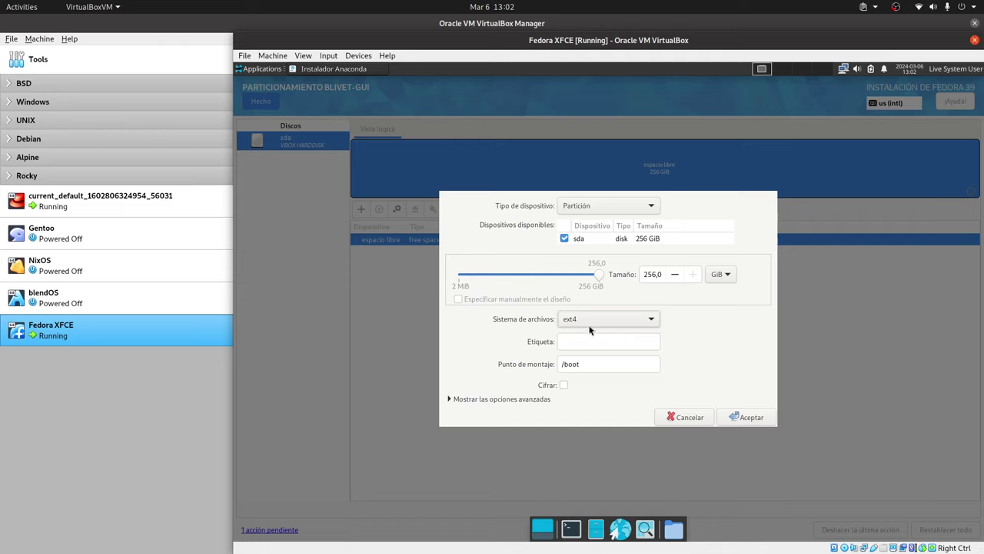
double_click(655, 276)
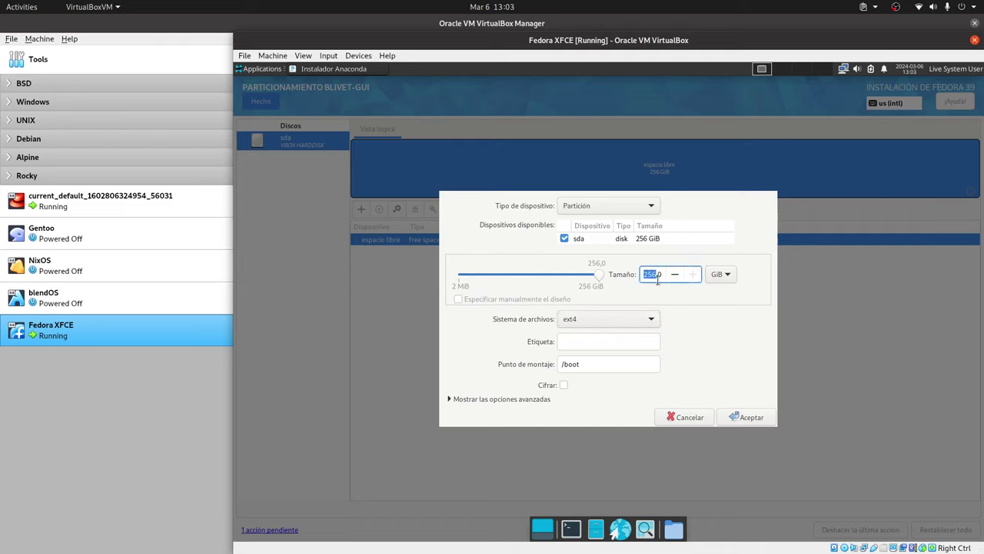
type("1")
key("Delete")
key("Delete")
left_click(743, 417)
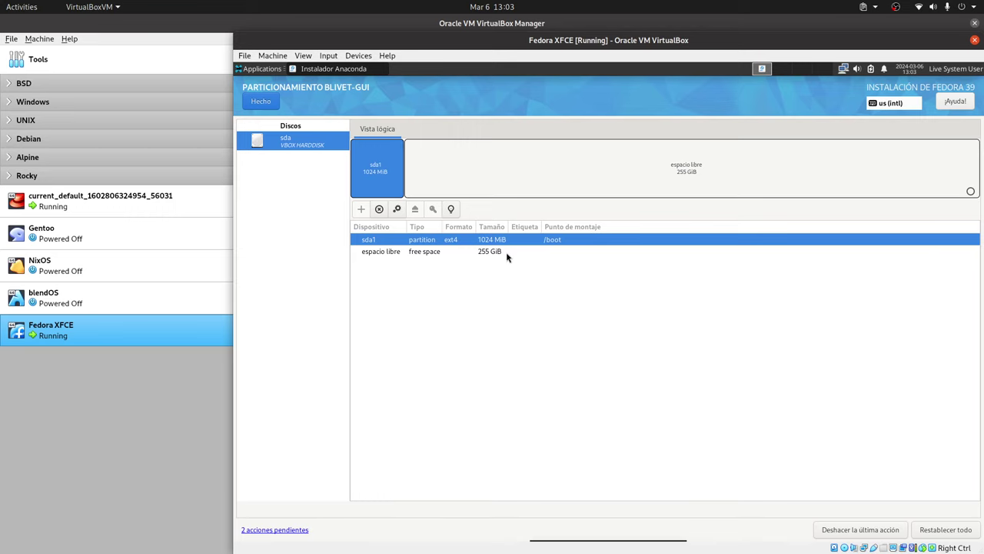
left_click(506, 251)
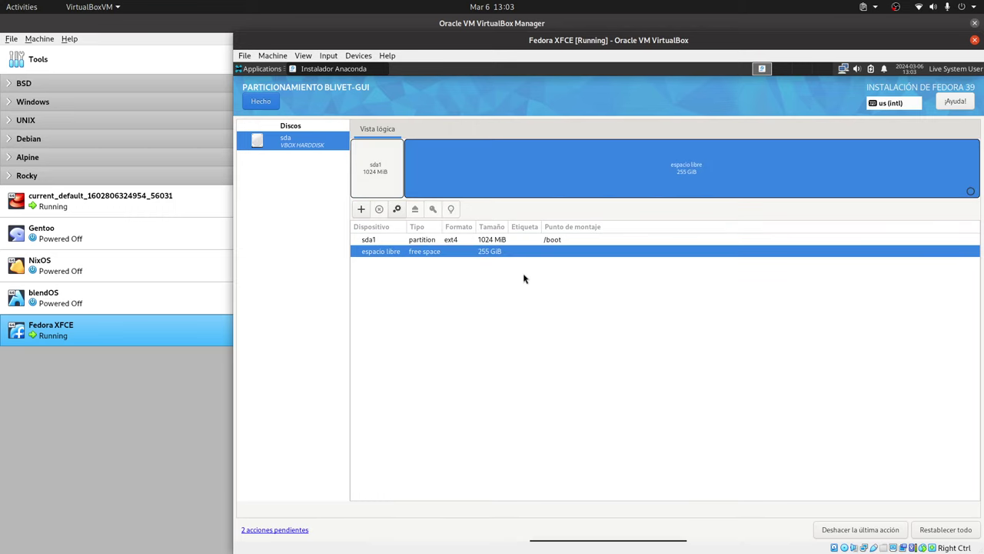
Step: Add an EFI System Partition in the free space, sized 256 MiB
left_click(360, 210)
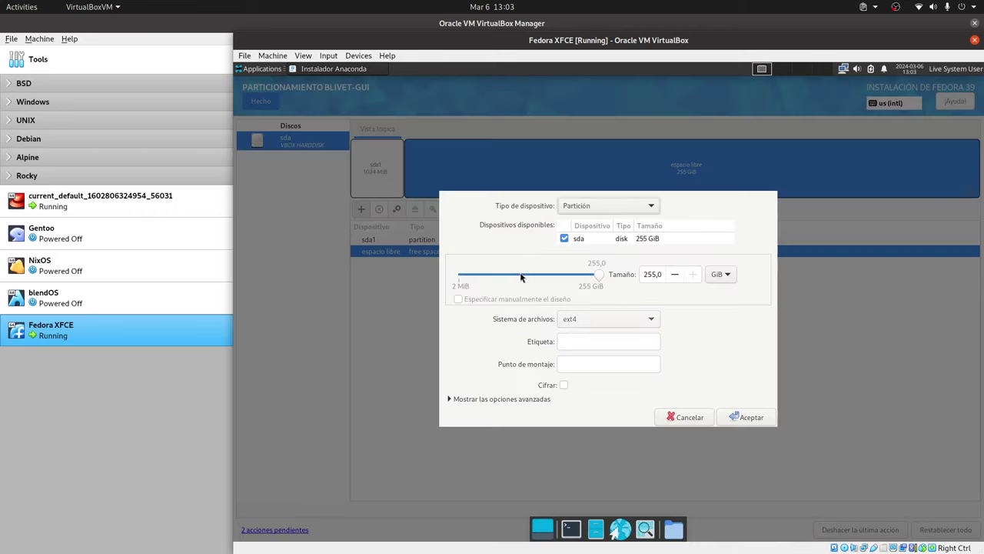
left_click(619, 322)
left_click(600, 276)
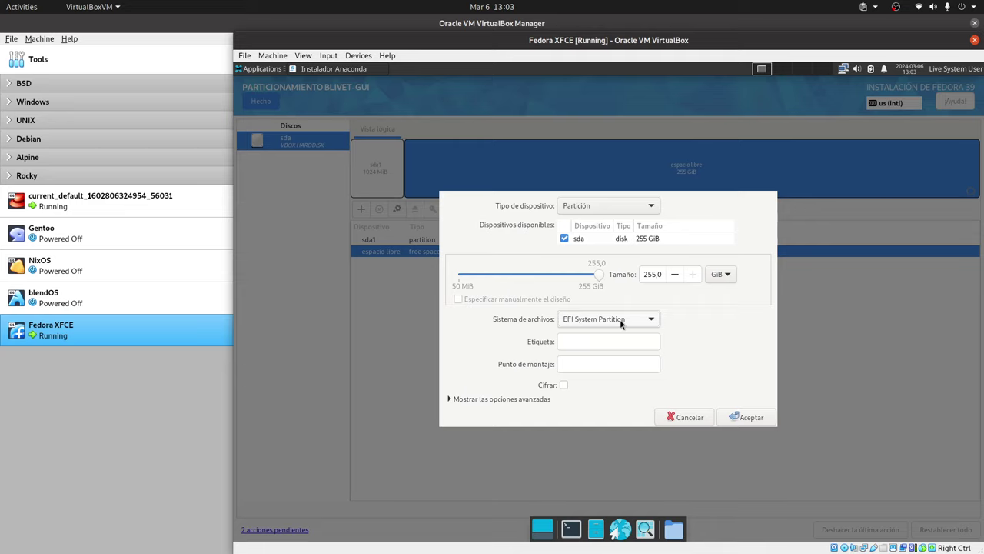
double_click(650, 273)
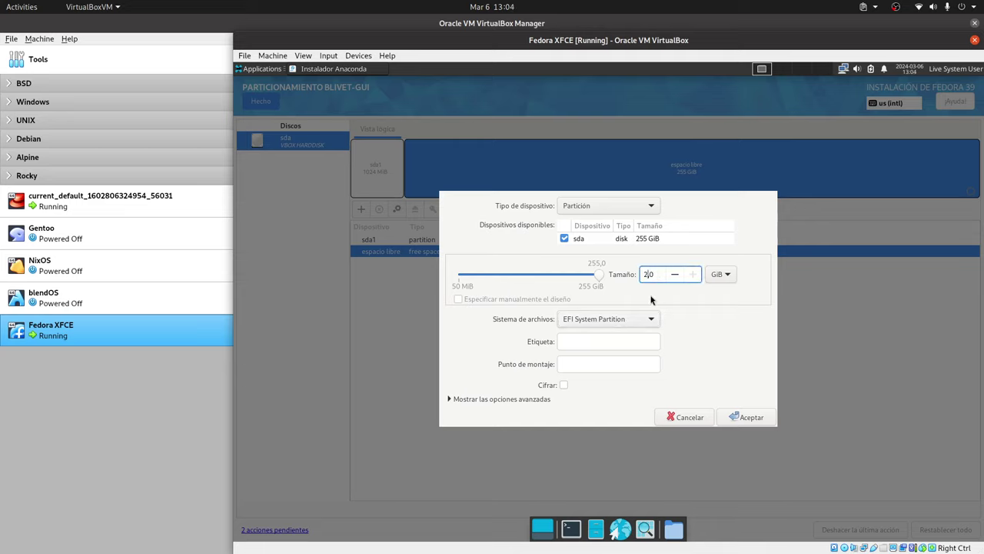
left_click(732, 274)
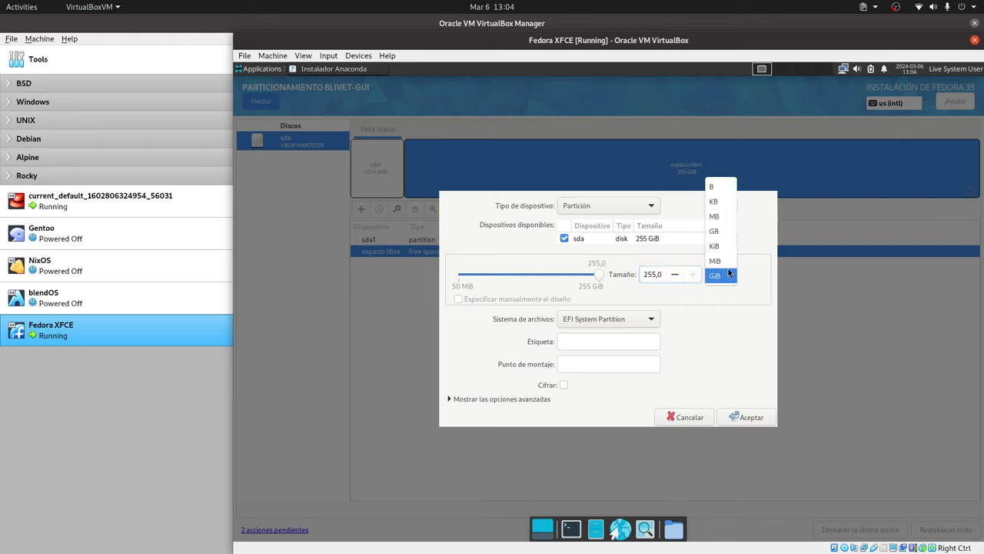
left_click(722, 261)
double_click(654, 274)
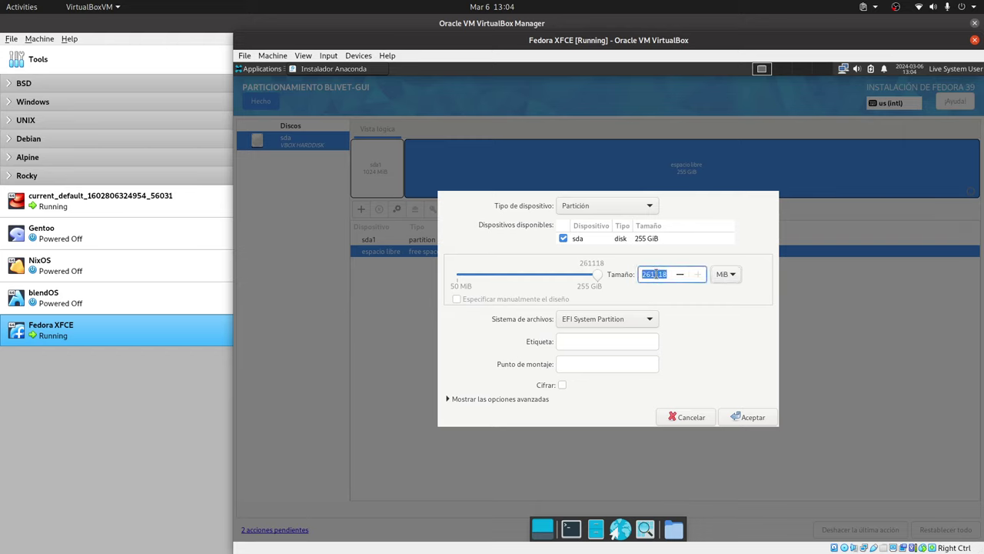
type("256")
left_click(610, 341)
Step: Give the EFI partition mount point /boot/efi and confirm it with Aceptar
left_click(605, 362)
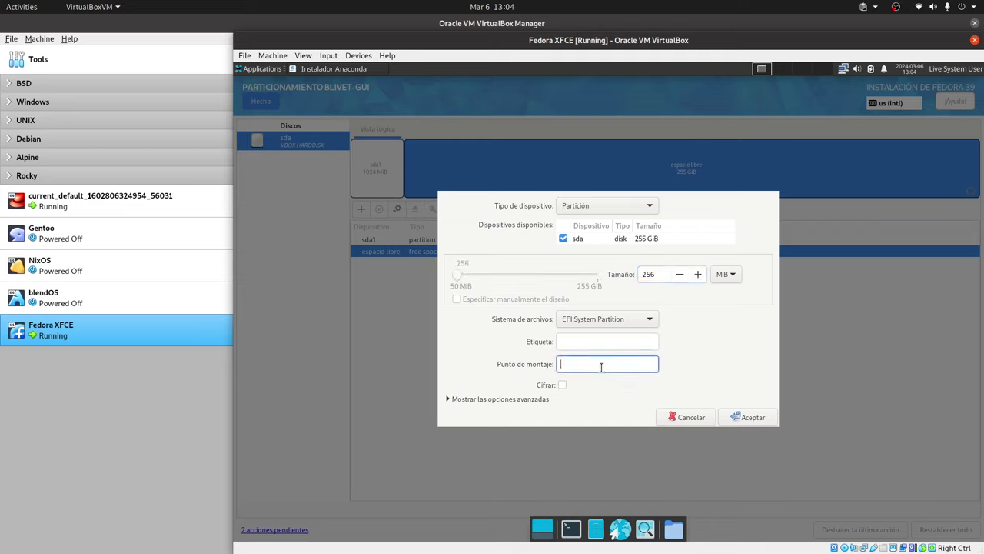
type("/boot/efi")
left_click_drag(589, 363, 579, 365)
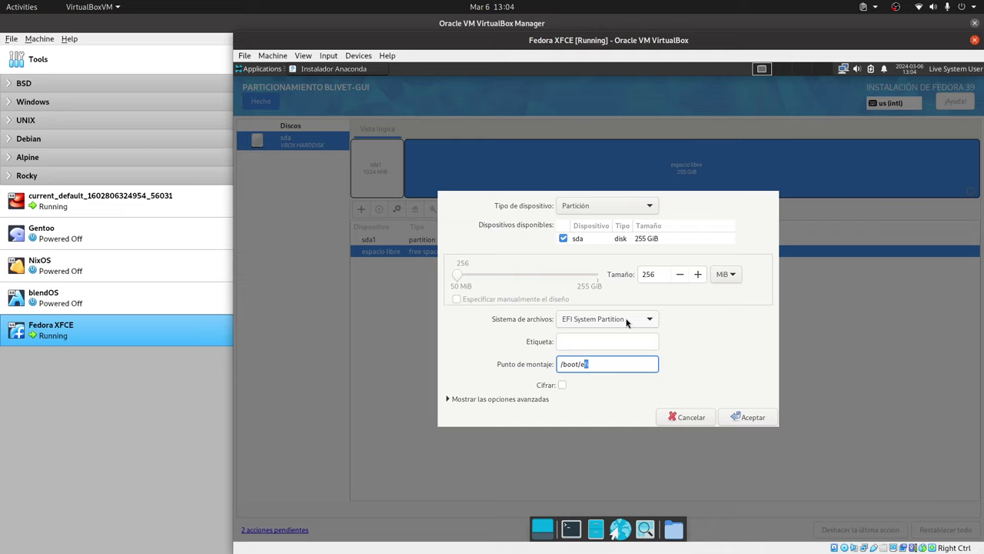
left_click(753, 417)
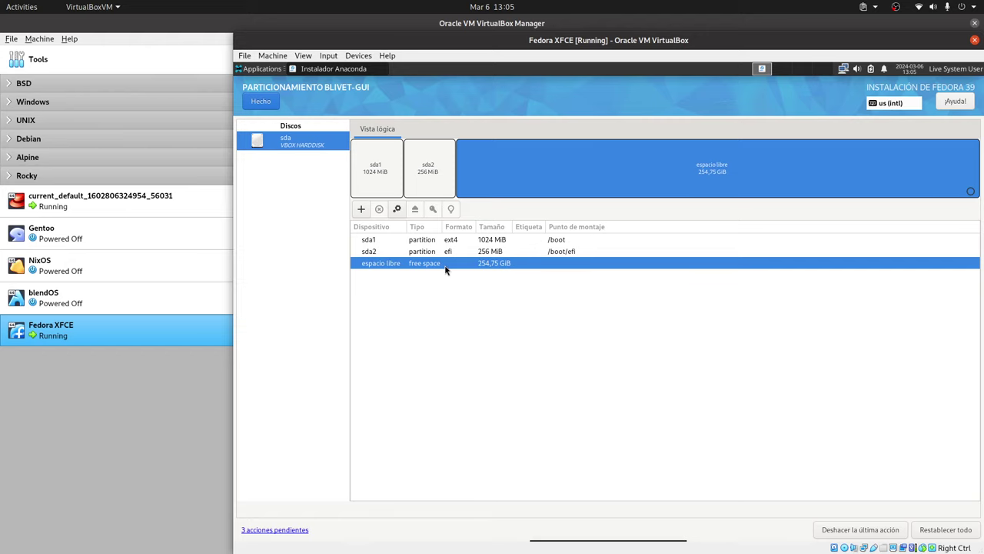
Step: Create an LVM2 volume group named grupo1 in the 254,75 GiB of free space and open it
left_click(361, 209)
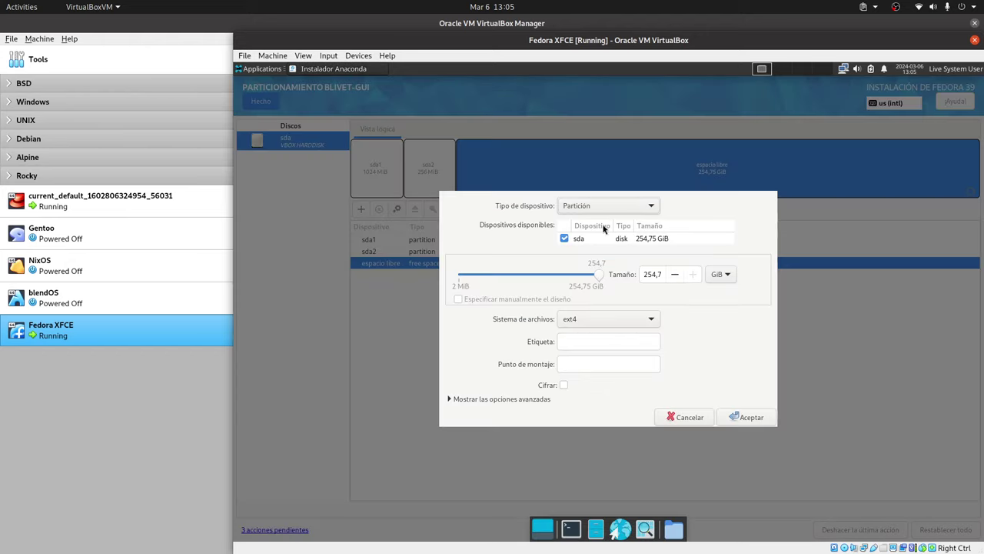
left_click(632, 209)
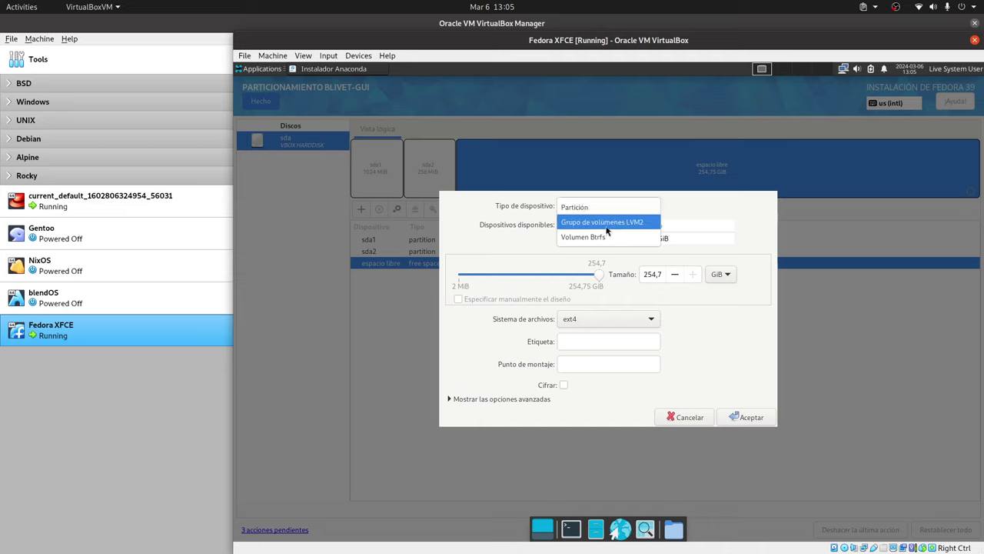
left_click(619, 223)
left_click(593, 347)
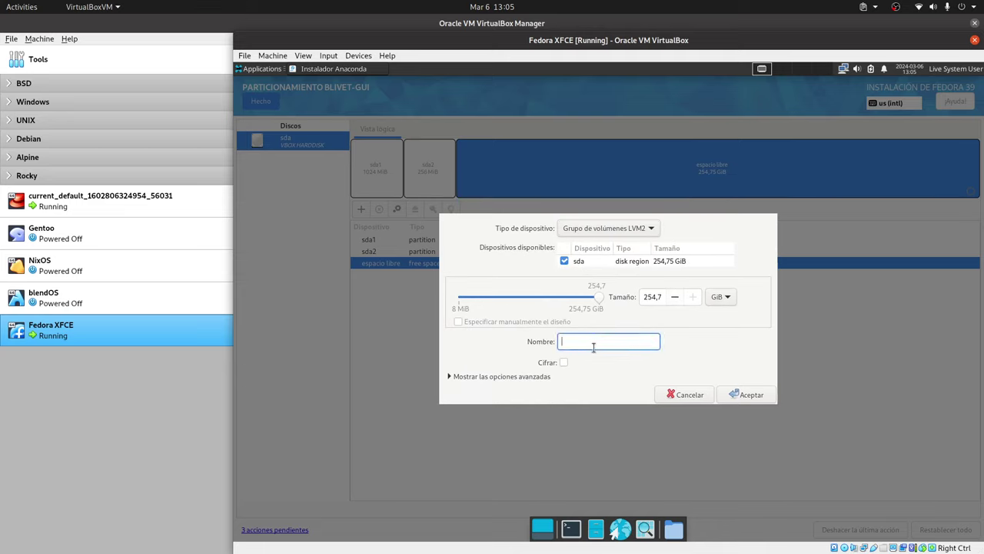
type("grup1")
key("Left")
type("o")
left_click(745, 394)
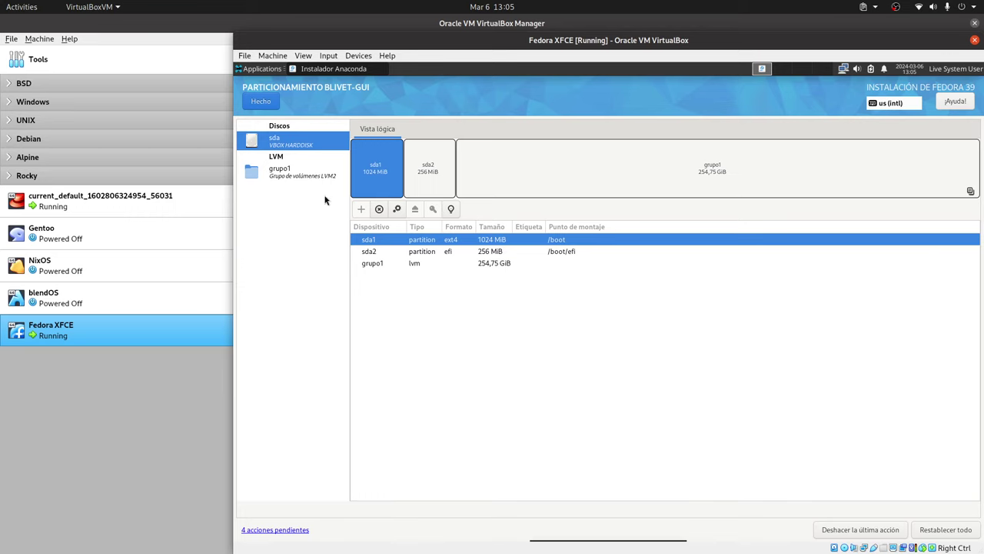
left_click(295, 173)
Step: Add a 20 GiB ext4 logical volume mounted at / in grupo1
left_click(361, 208)
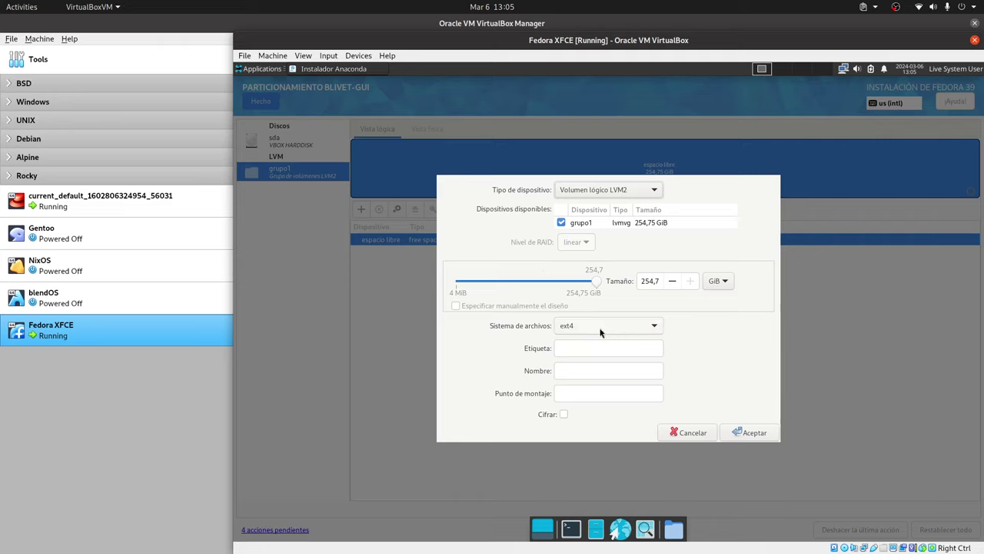
left_click(606, 390)
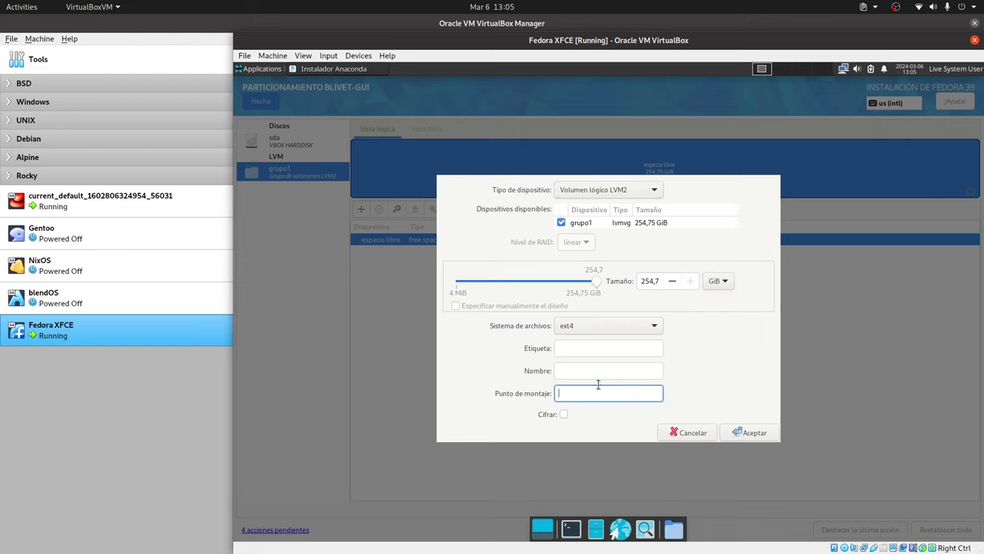
type("/")
left_click(650, 282)
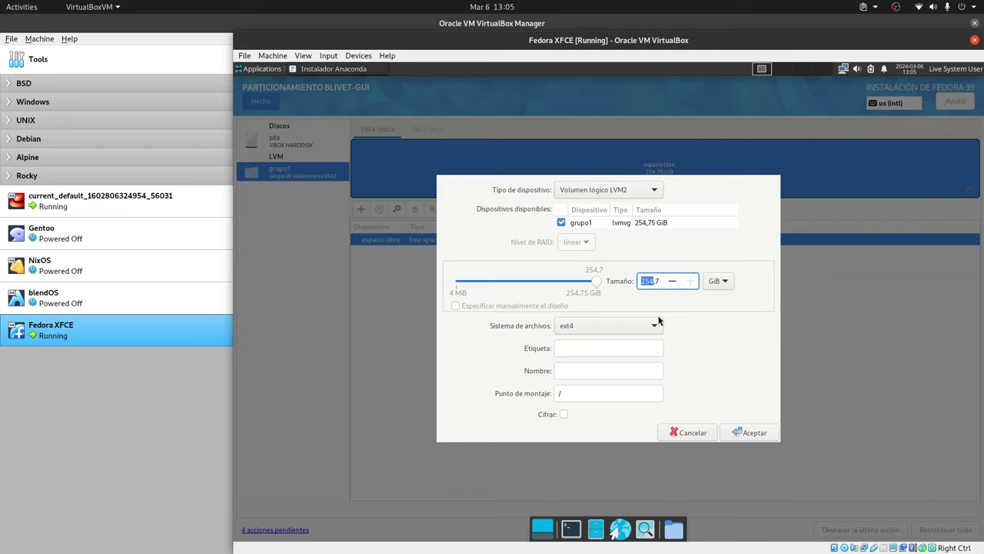
left_click(652, 283)
left_click_drag(648, 280, 666, 286)
type("20")
left_click(749, 433)
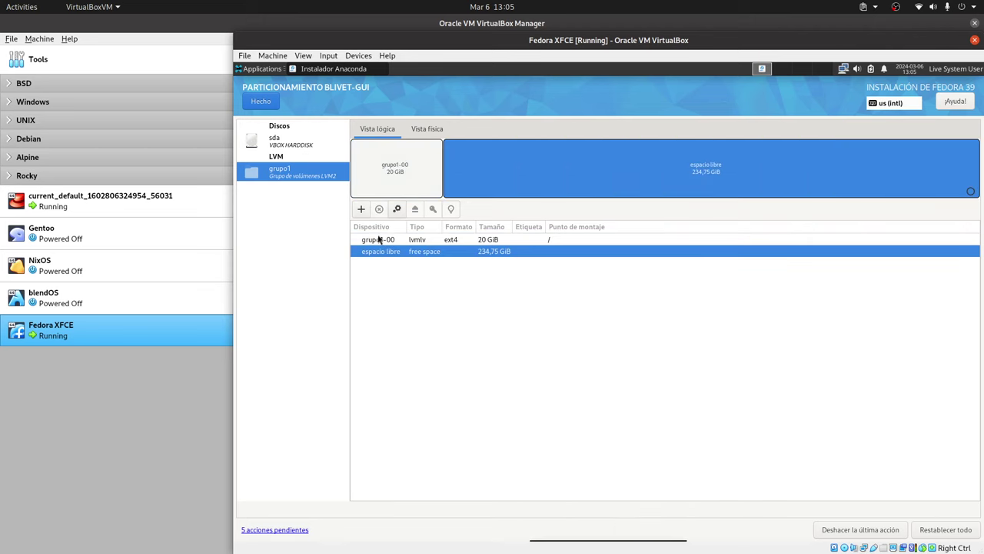
Step: Add a 230,7 GiB ext4 logical volume mounted at /home
left_click(361, 209)
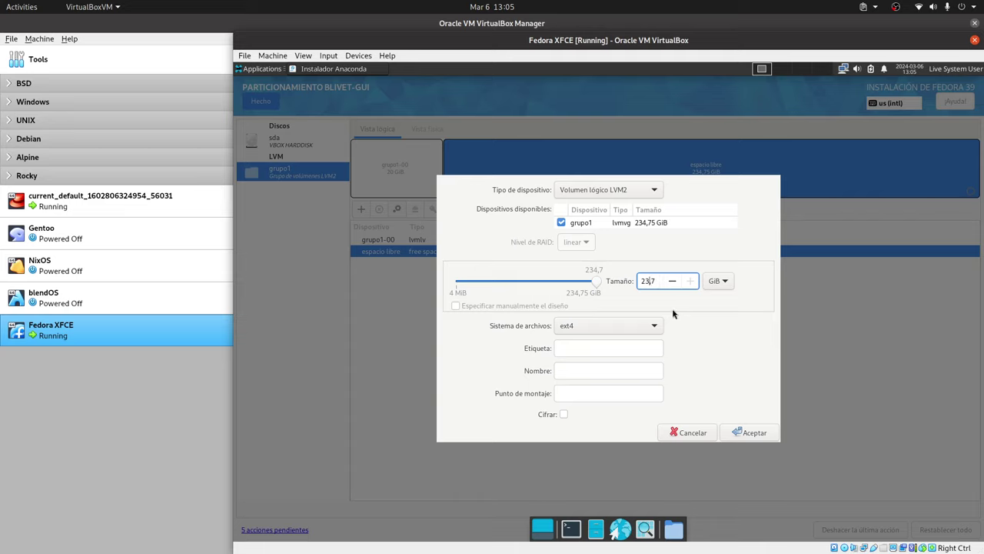
type("0,")
left_click(588, 391)
type("/home")
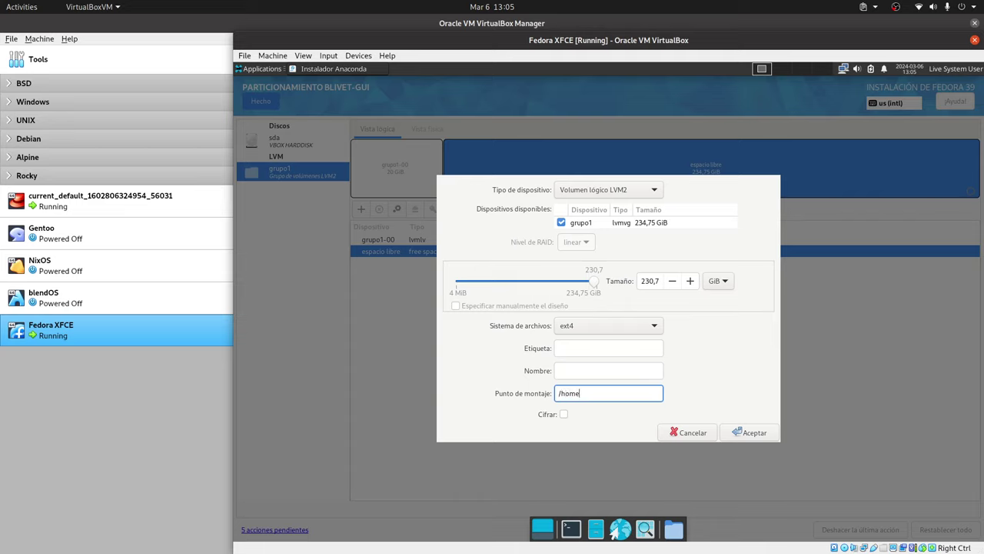
left_click(746, 430)
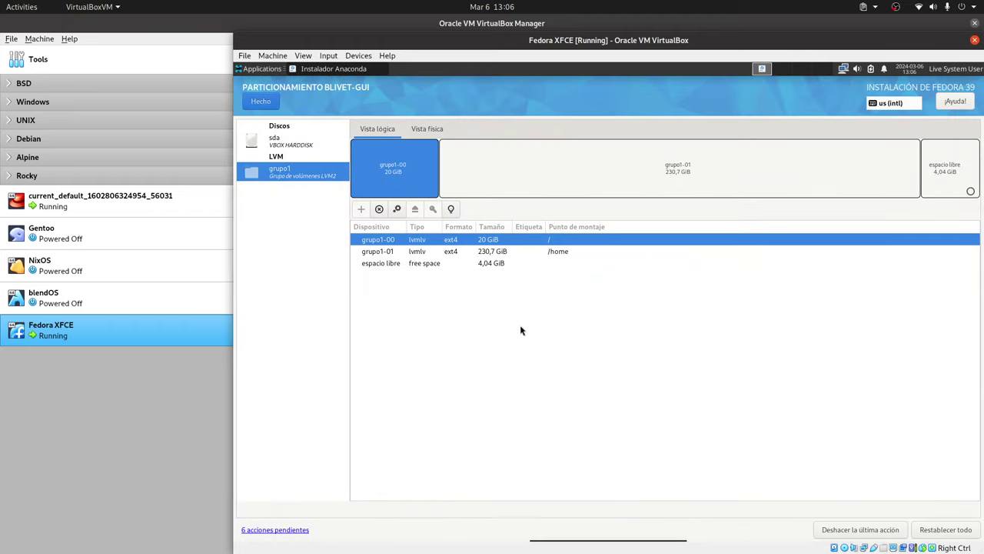
Step: Create a 4,04 GiB swap volume in grupo1's remaining space
double_click(401, 264)
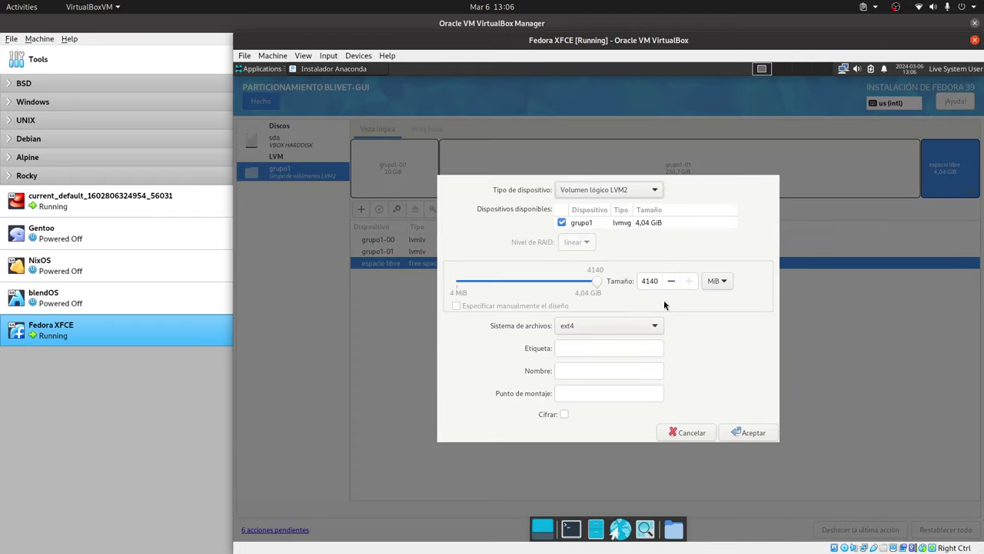
left_click(648, 326)
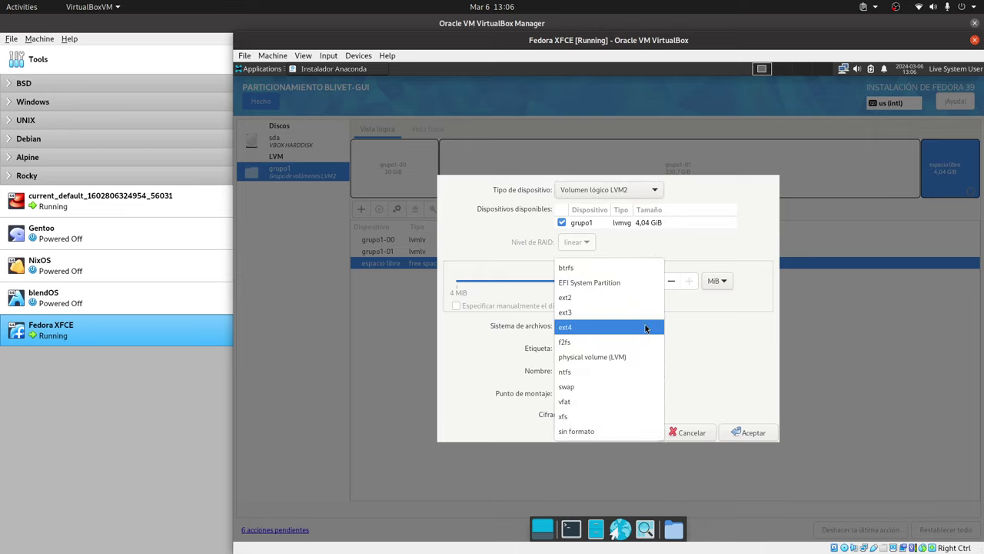
left_click(607, 388)
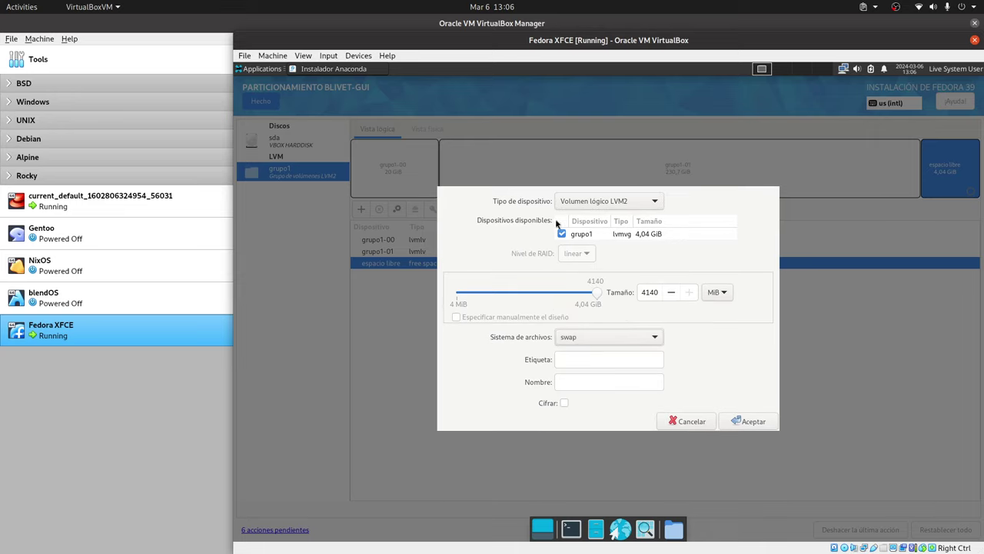
left_click(756, 421)
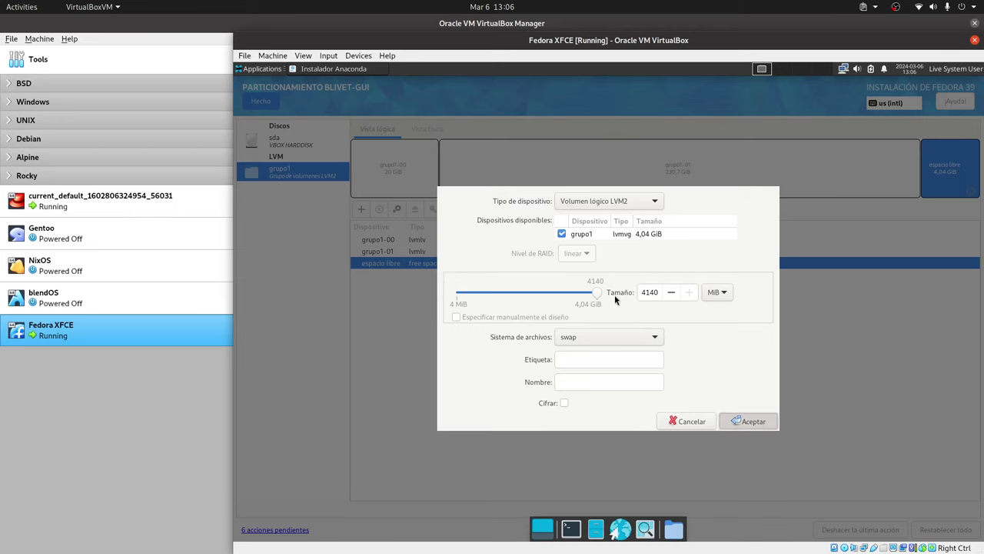
key("Return")
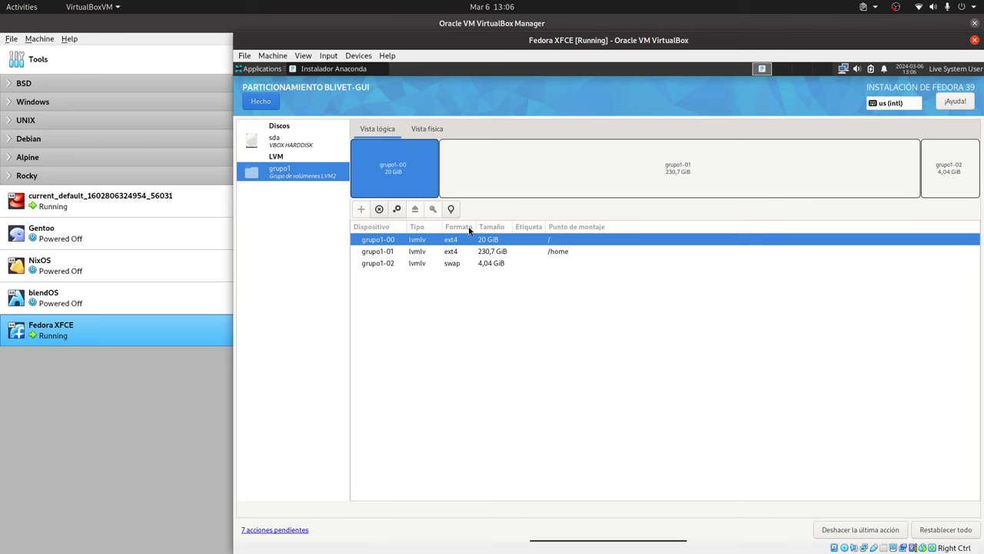
Step: Finish partitioning, accept the summarised changes and begin the Fedora installation
left_click(265, 105)
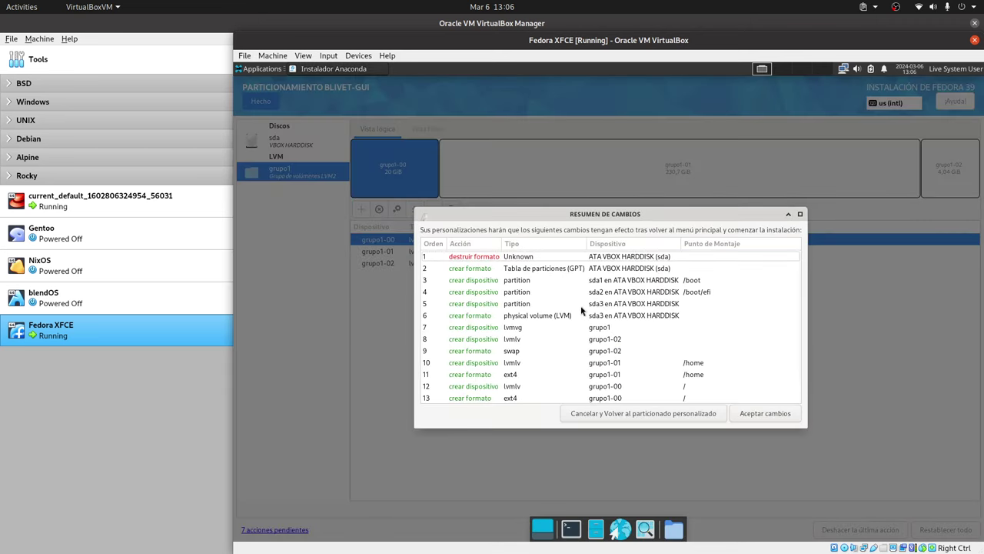
left_click(745, 416)
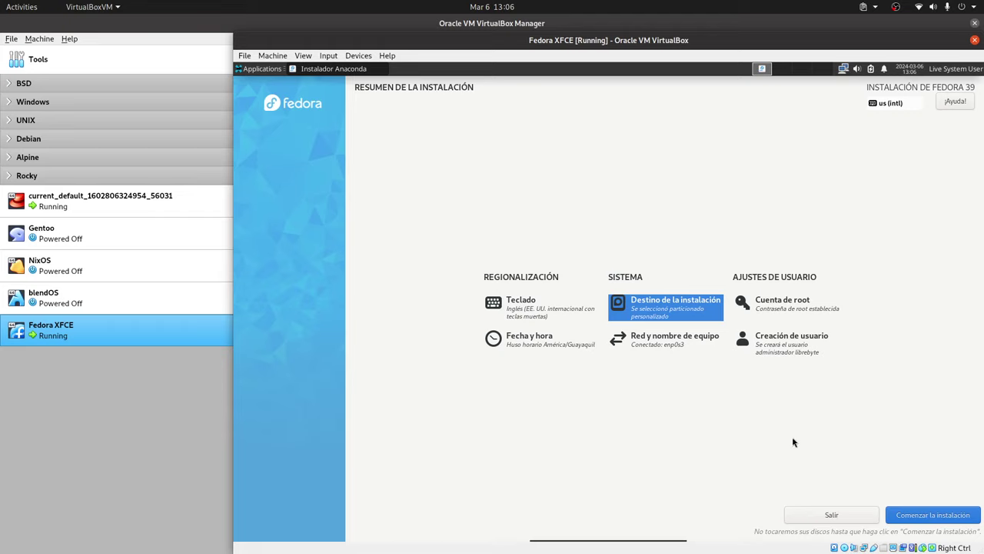
left_click(948, 518)
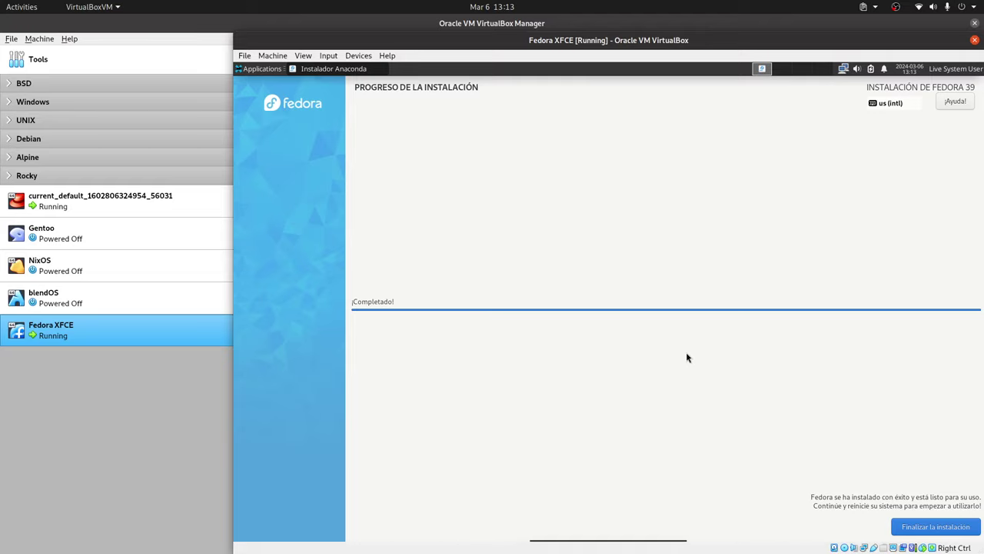
Step: Finish the completed installation and shut down the live system from the session menu
left_click(933, 526)
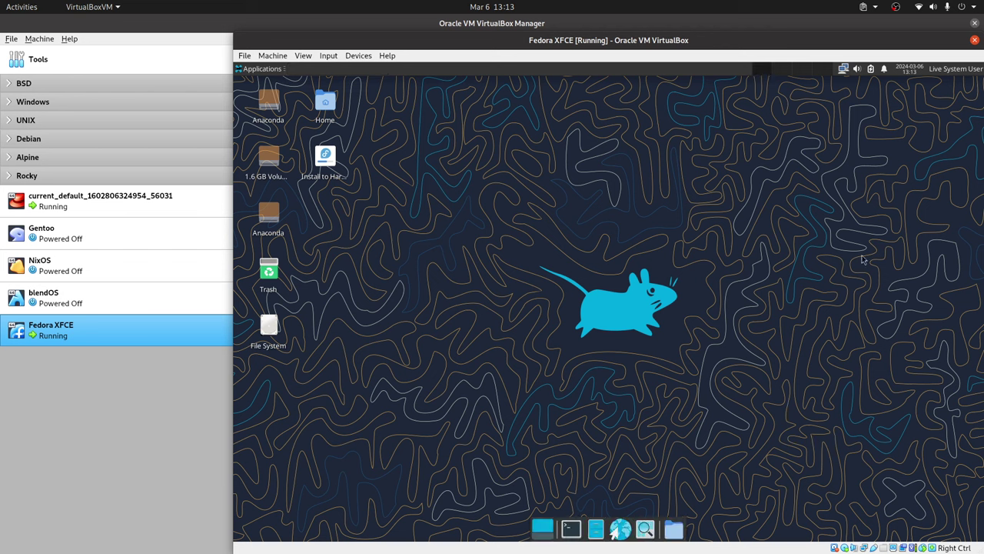
left_click(961, 69)
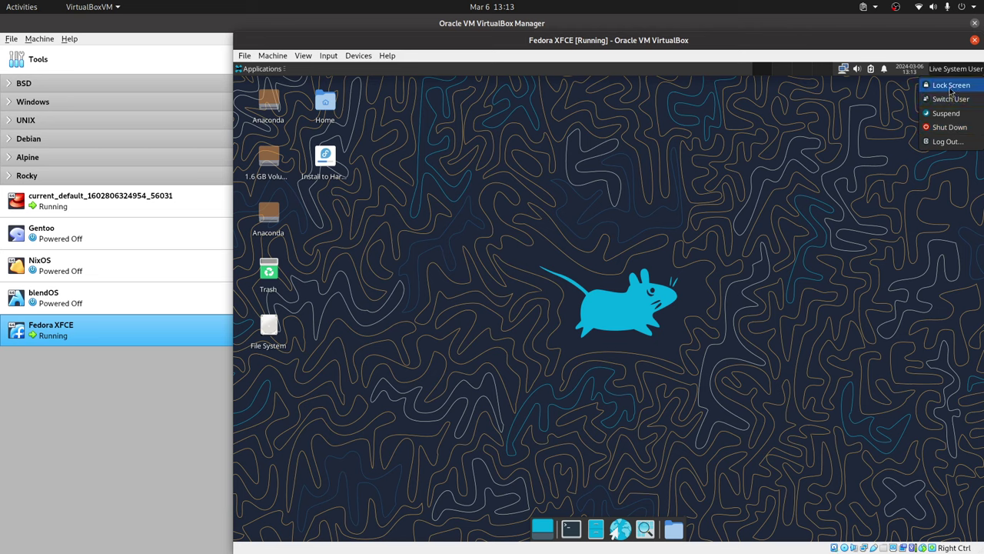
left_click(951, 129)
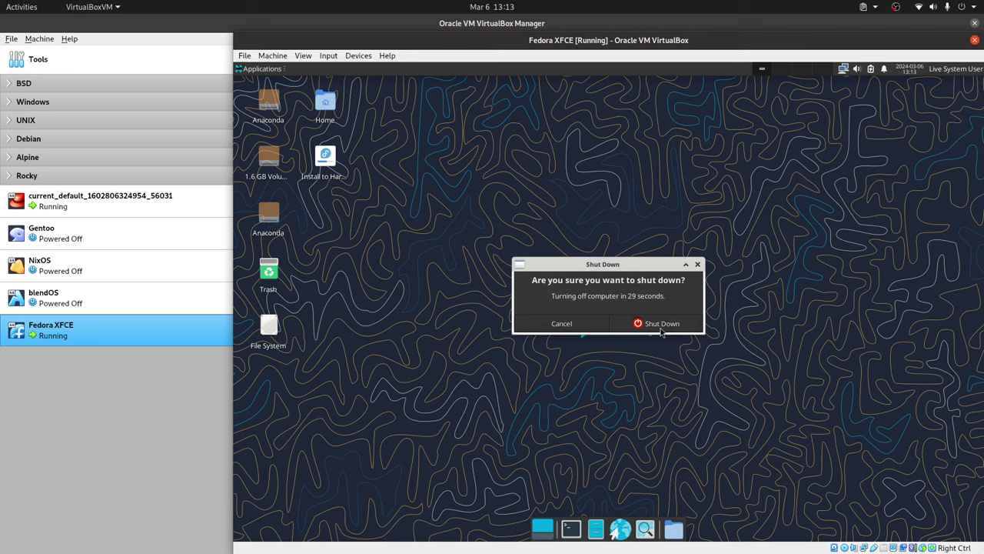
left_click(659, 327)
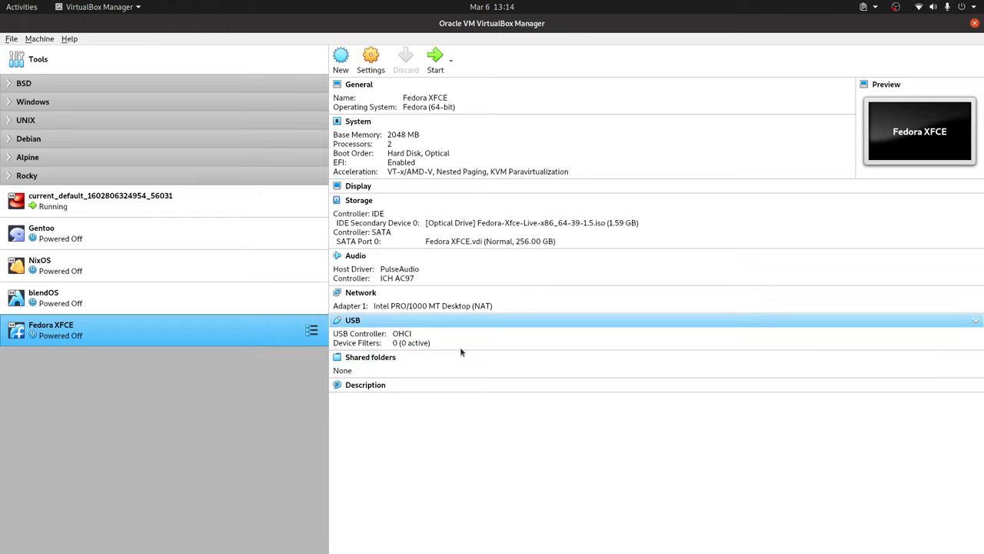
Step: Start the powered-off Fedora XFCE machine from the VirtualBox Manager list
double_click(273, 332)
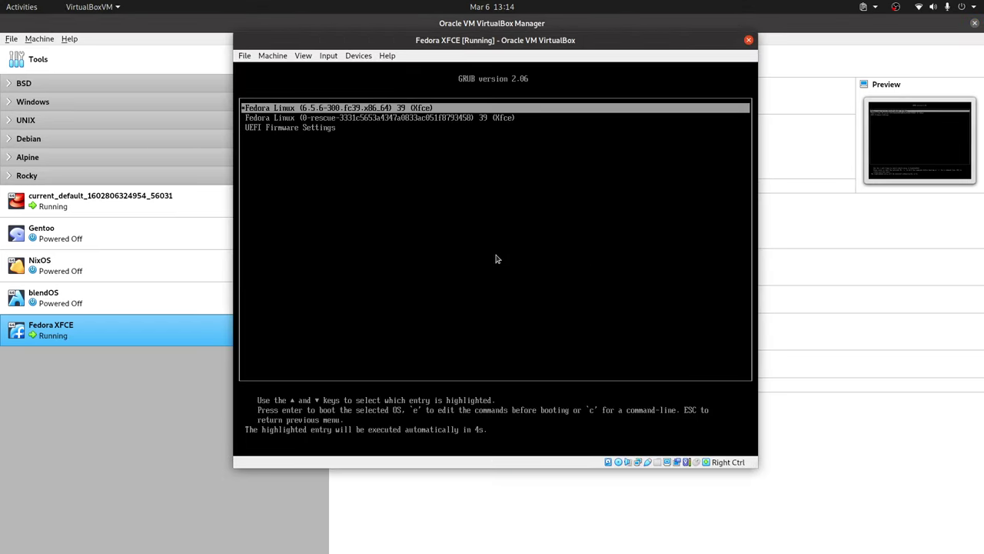
Step: Boot the default Fedora GRUB entry and log in with the user's password
key("Return")
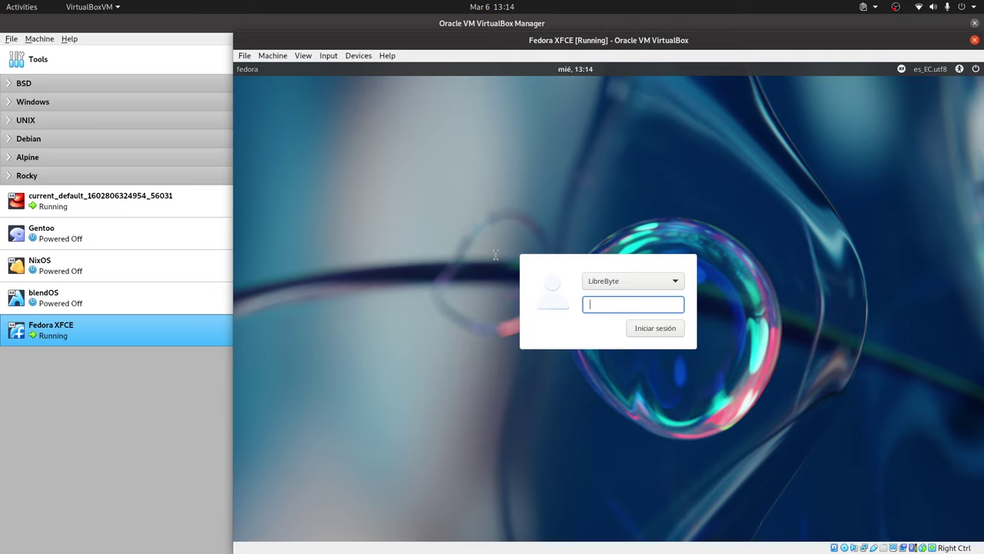
type("123")
key("Return")
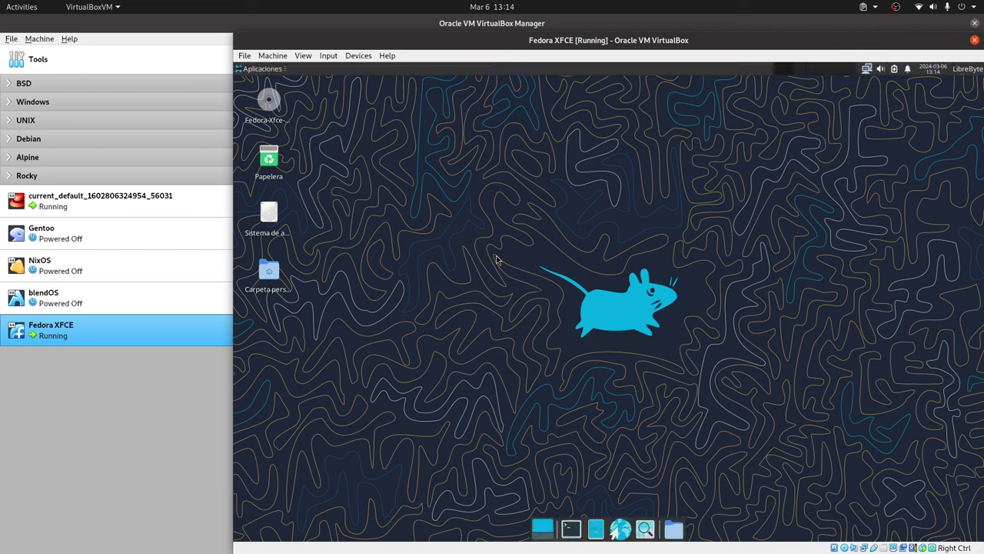
Step: Set the blue petal wallpaper in desktop settings, then open and dismiss the update notifier menu
right_click(548, 213)
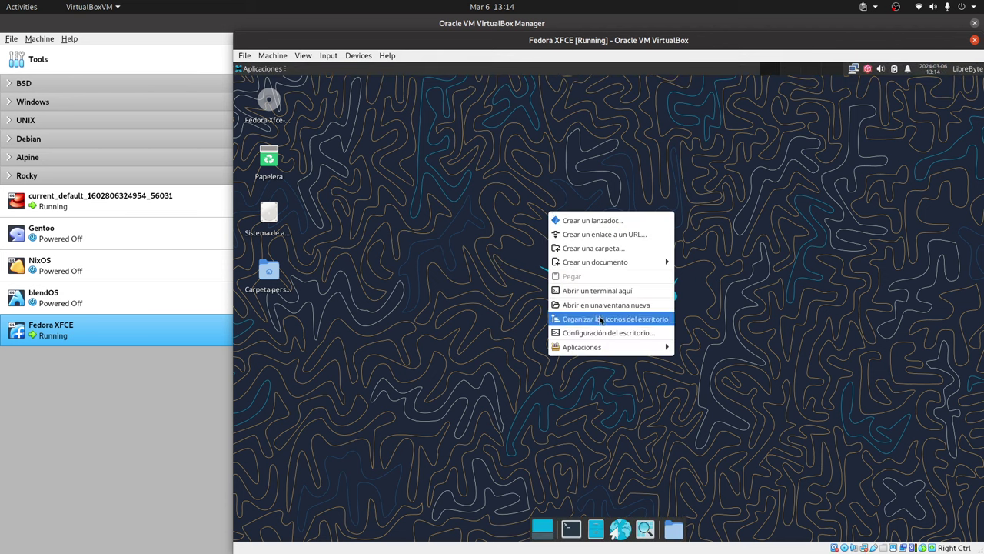
left_click(605, 332)
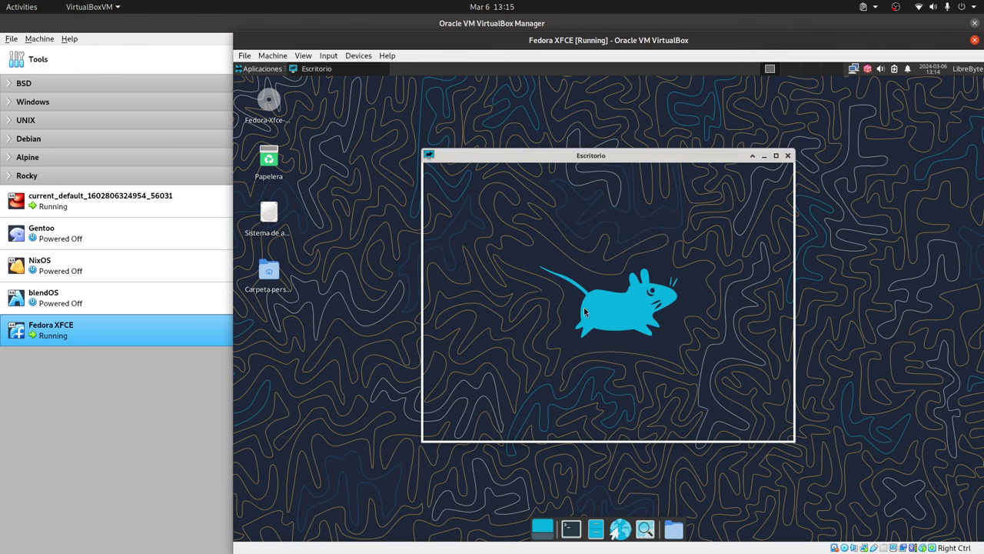
left_click(555, 247)
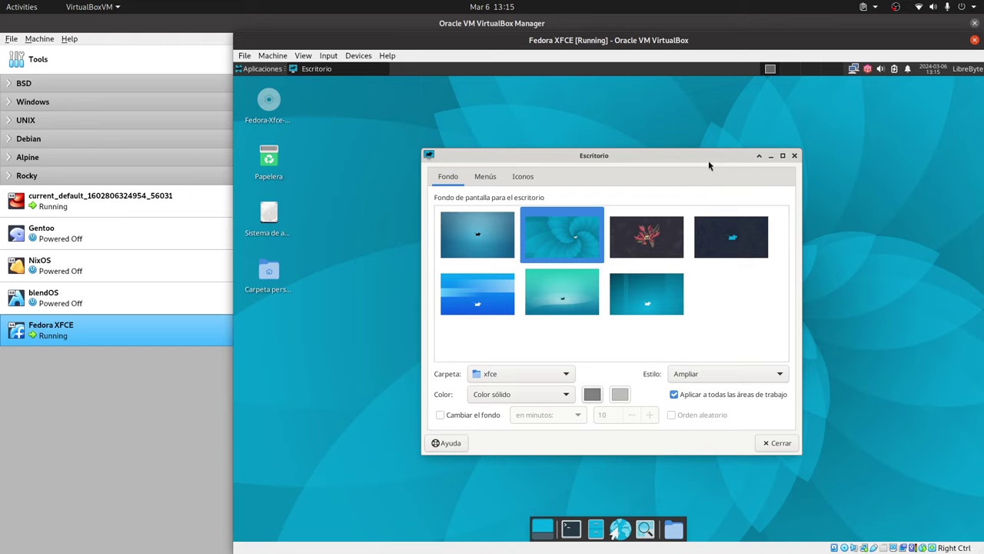
left_click(773, 444)
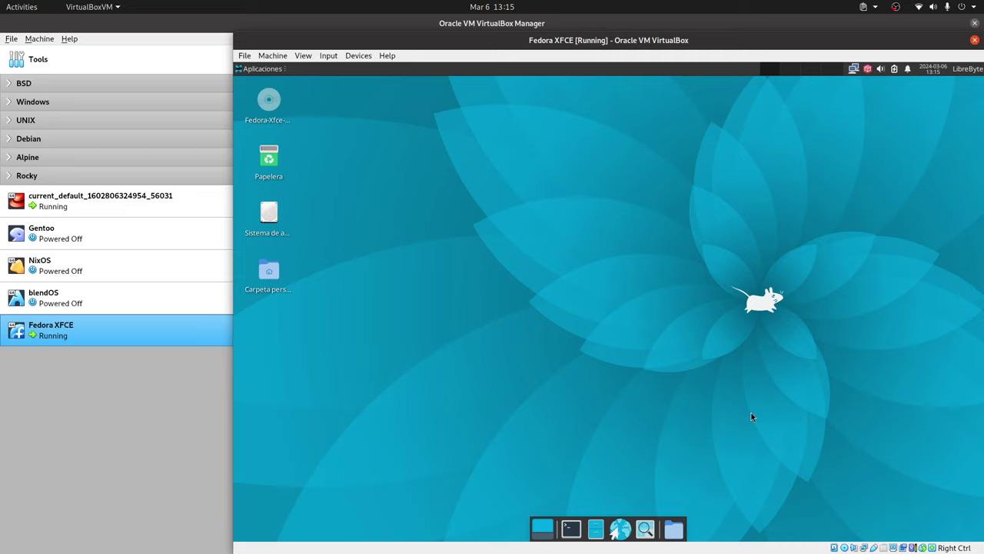
left_click(870, 71)
left_click(771, 127)
Step: Open dnfdragora from the tray, select all updates and apply them, hitting a oneVPL dependency error
right_click(868, 70)
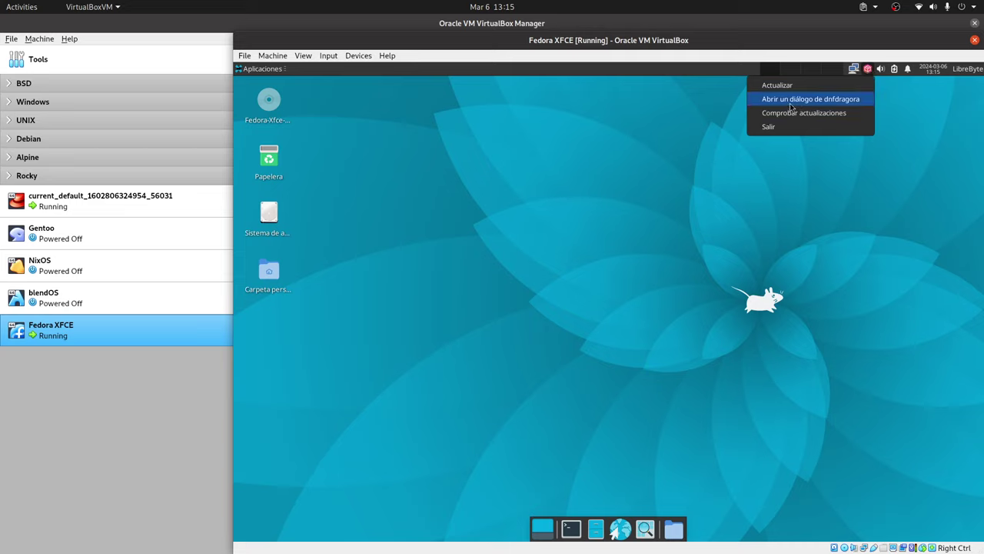
left_click(842, 105)
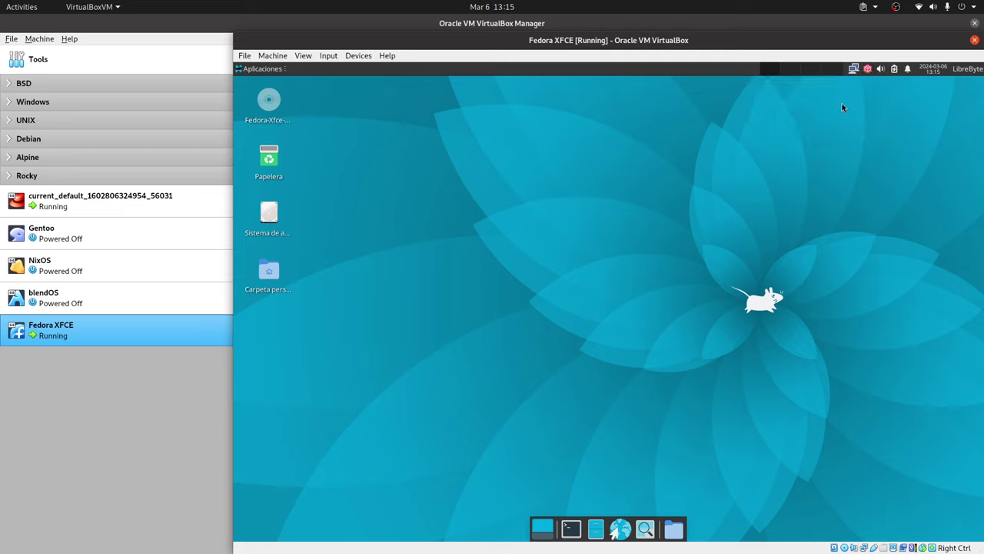
left_click(868, 69)
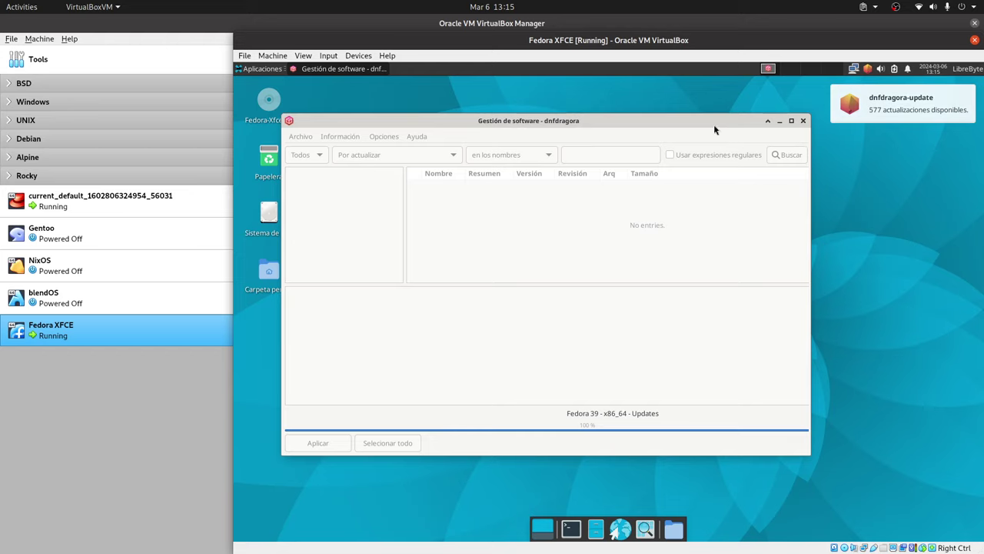
left_click_drag(697, 125, 686, 95)
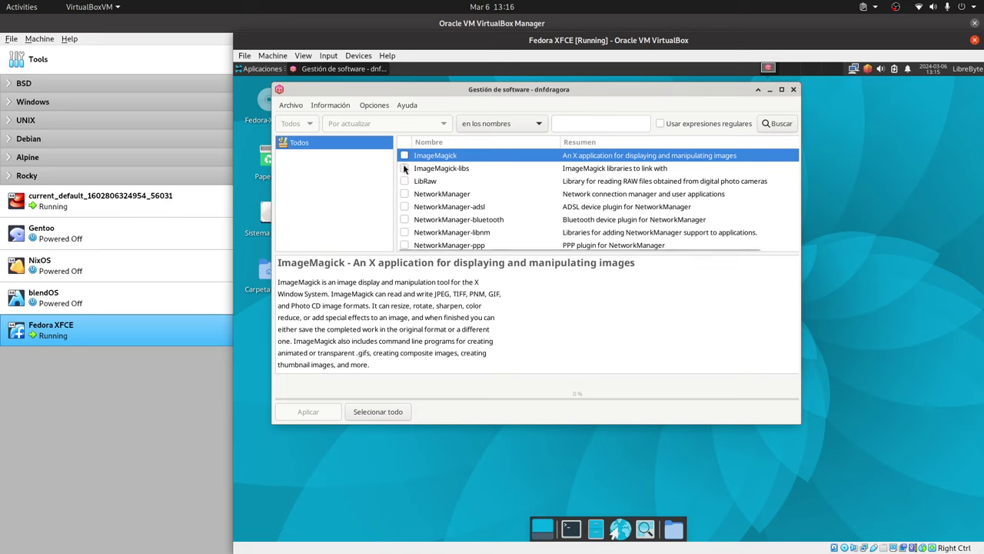
left_click(390, 419)
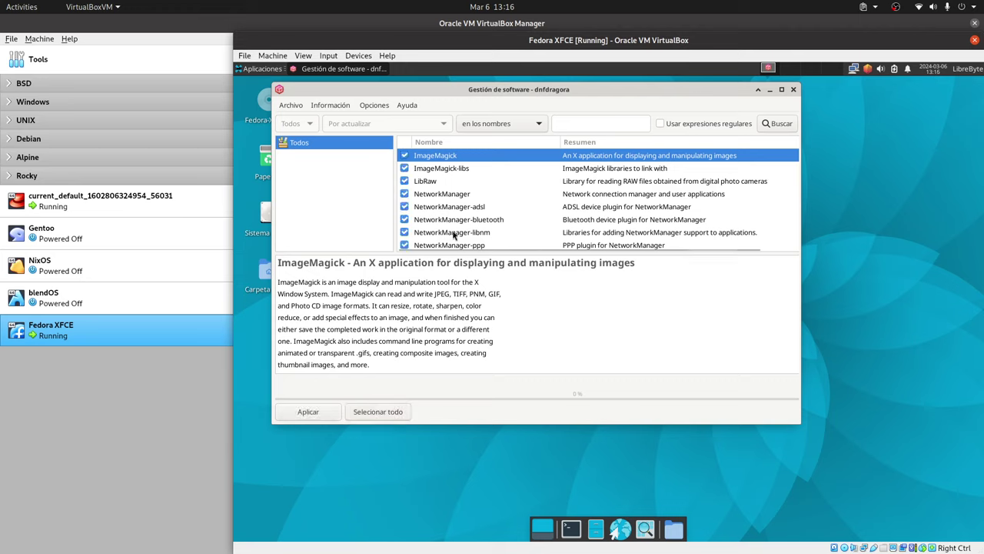
left_click(308, 412)
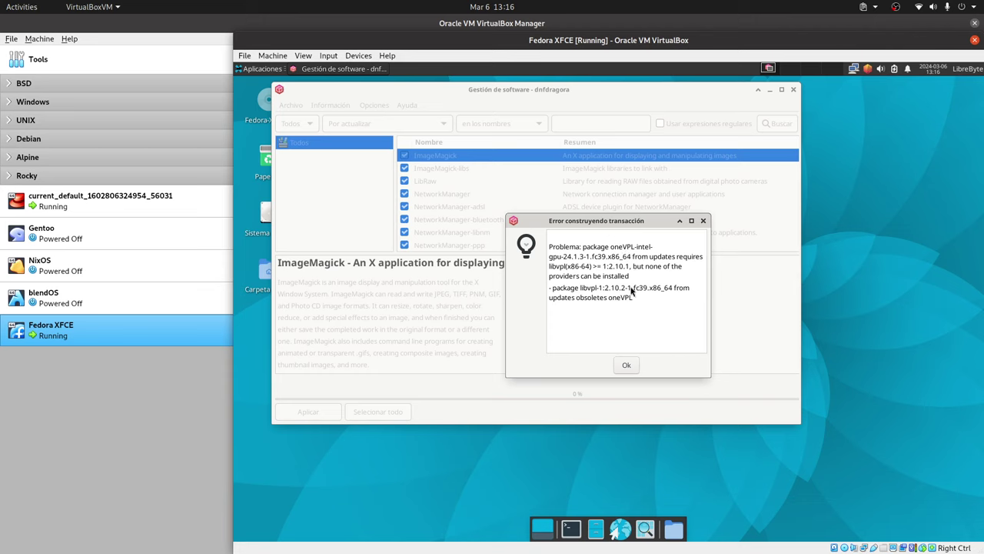
Step: Dismiss the error, search 'onevpl', untick oneVPL-intel-gpu and apply the remaining updates
left_click(625, 366)
left_click(589, 125)
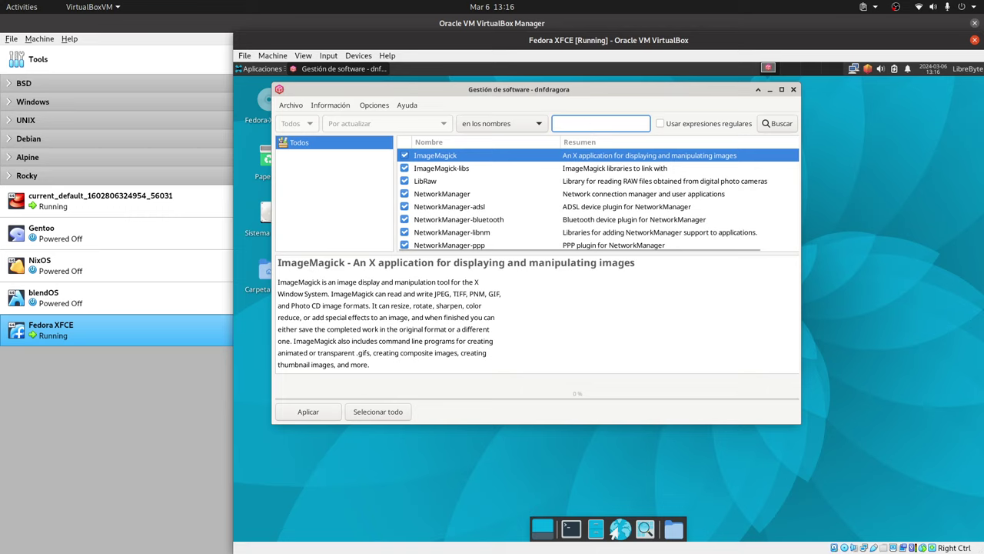
type("one")
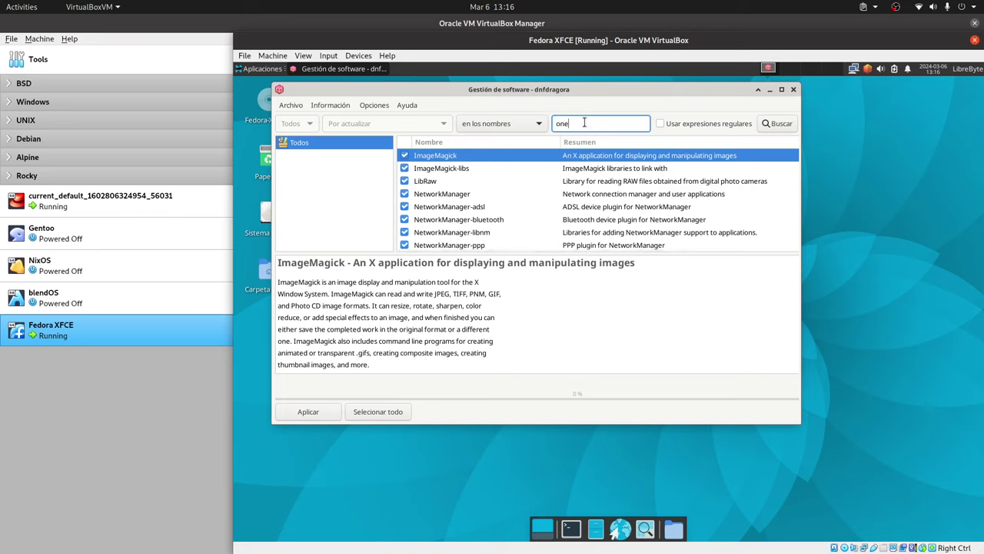
type("vpl")
key("Return")
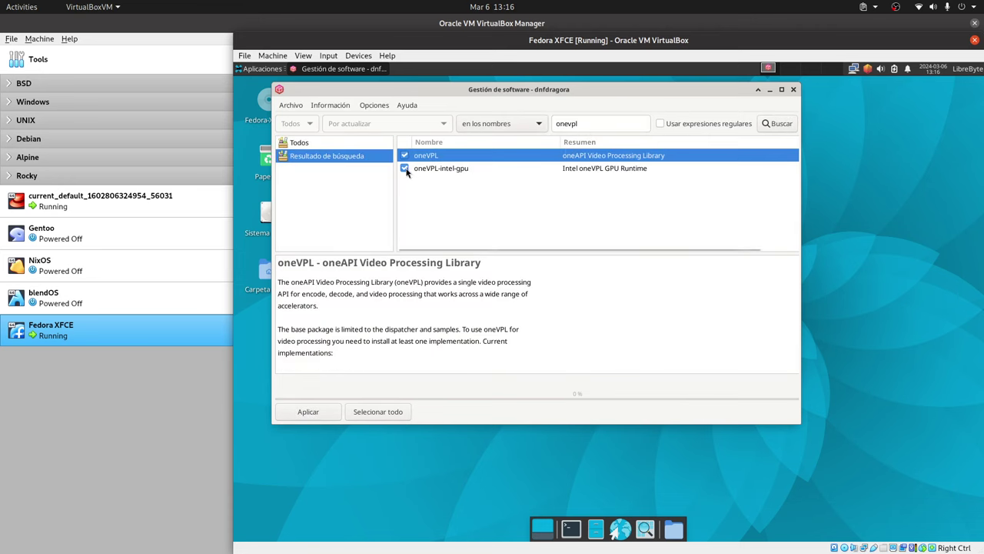
left_click(406, 170)
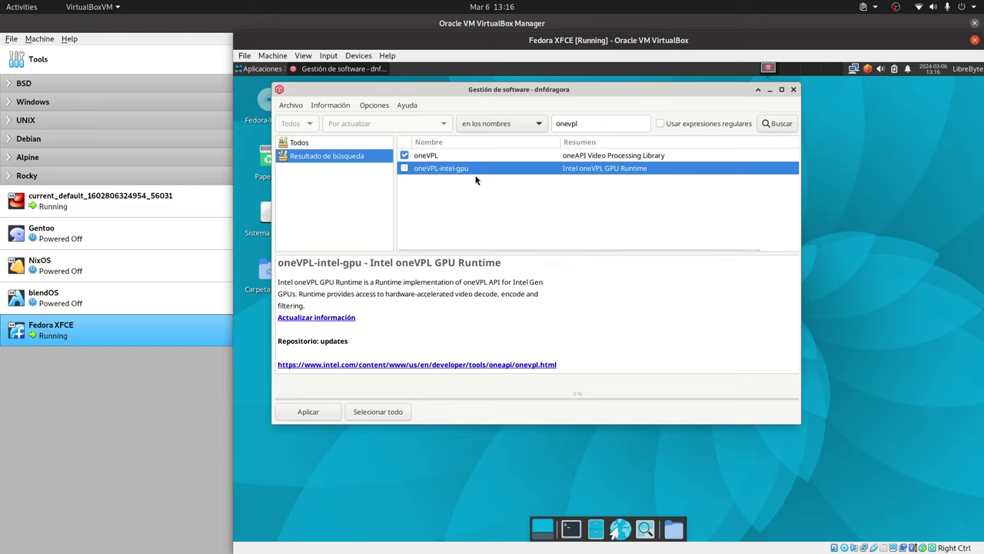
left_click(326, 412)
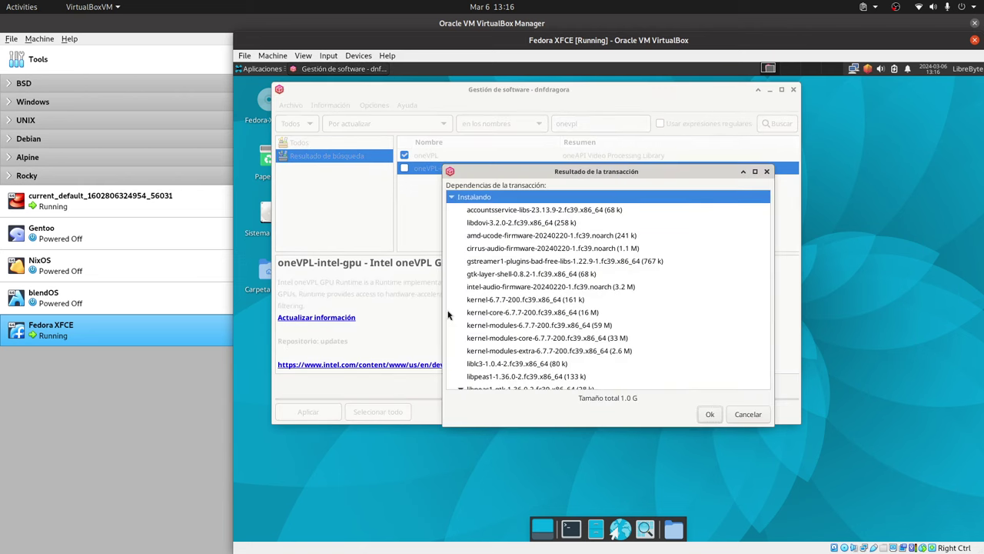
Step: Accept the 1.0 G dependency list and authorize the transaction with the user's password
left_click(709, 415)
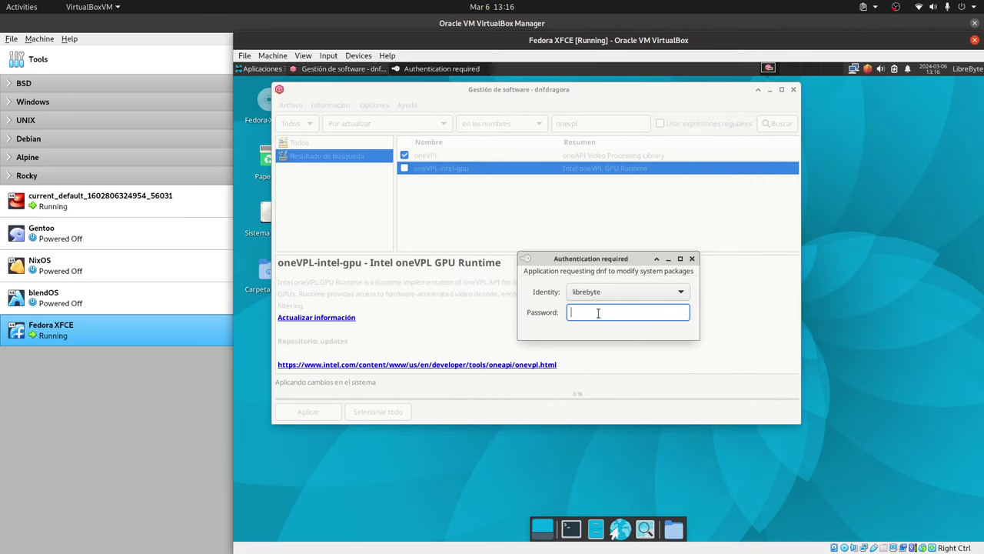
type("•••")
key("Return")
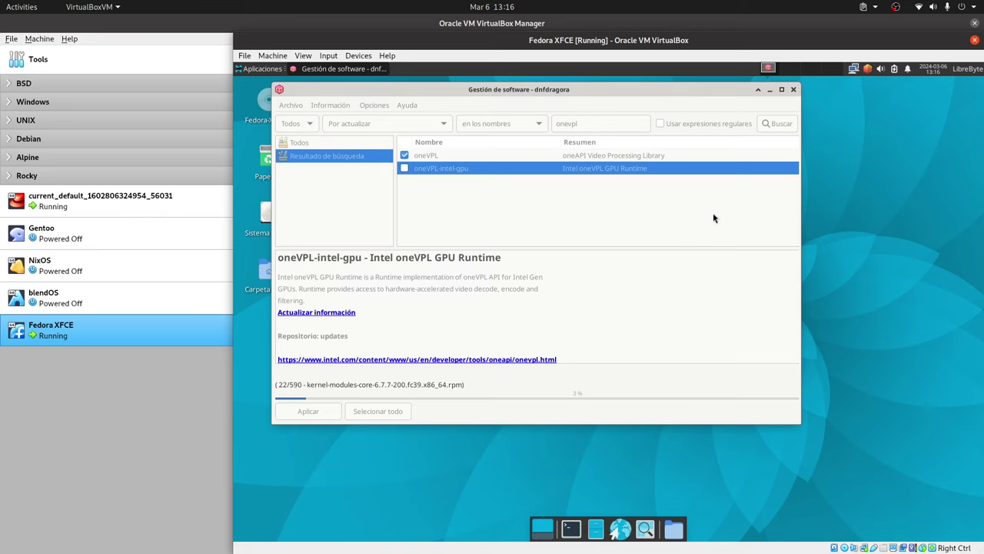
Step: Open and close the dnfdragora tray menu and move its window while updates download
left_click(866, 71)
left_click(866, 71)
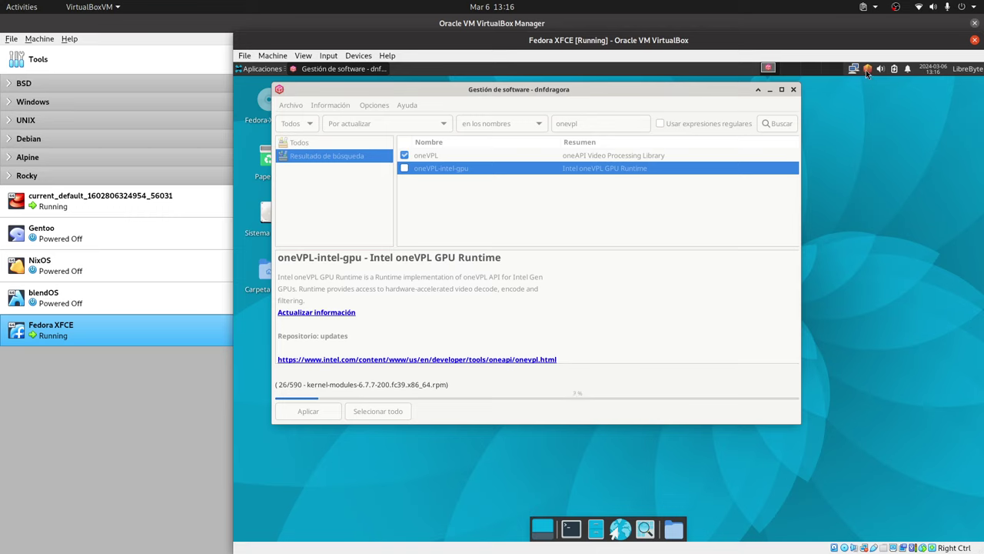
left_click(866, 71)
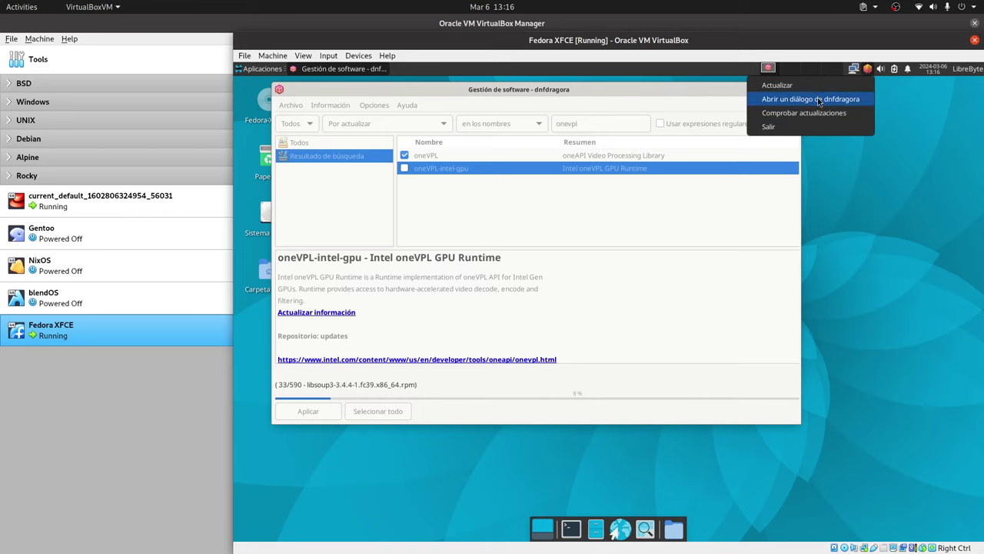
left_click(754, 272)
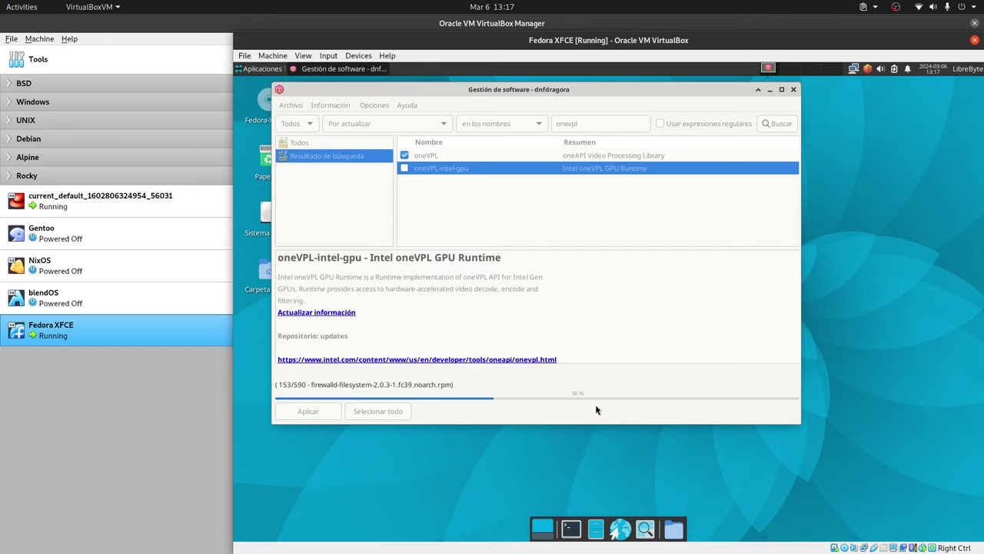
left_click_drag(669, 93, 632, 89)
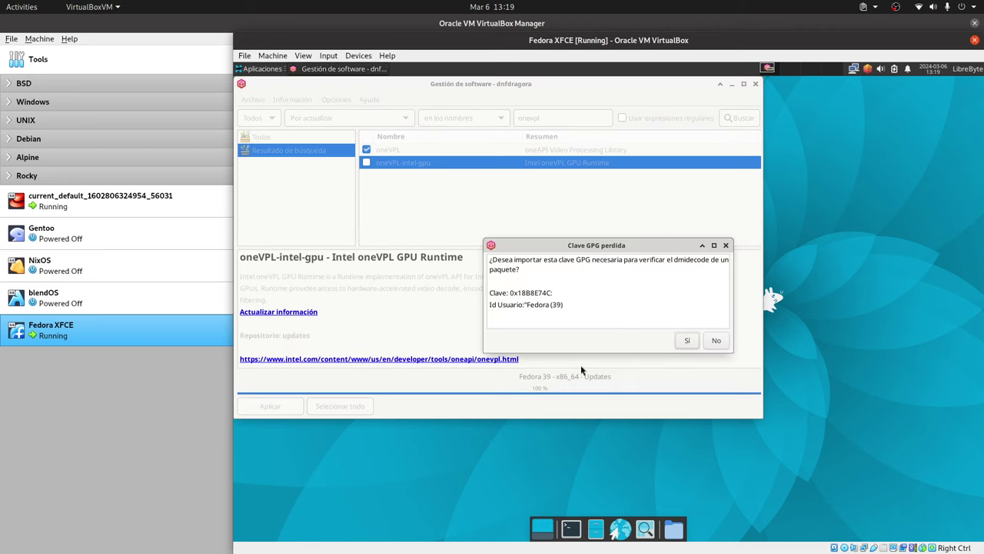
Step: Accept importing the missing Fedora GPG key so the oneVPL transaction completes
left_click(687, 340)
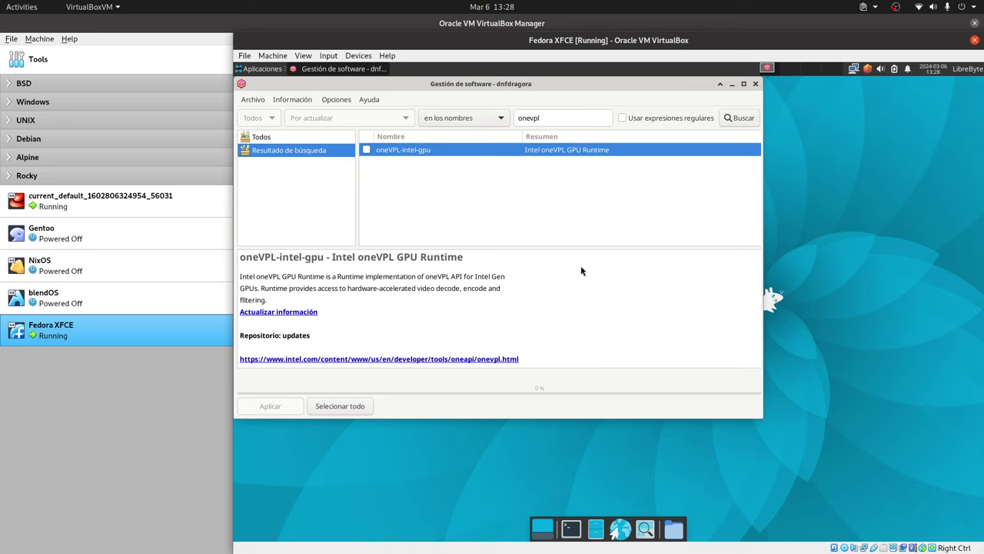
Step: Open the home folder in Thunar and position its window beside dnfdragora
left_click(679, 531)
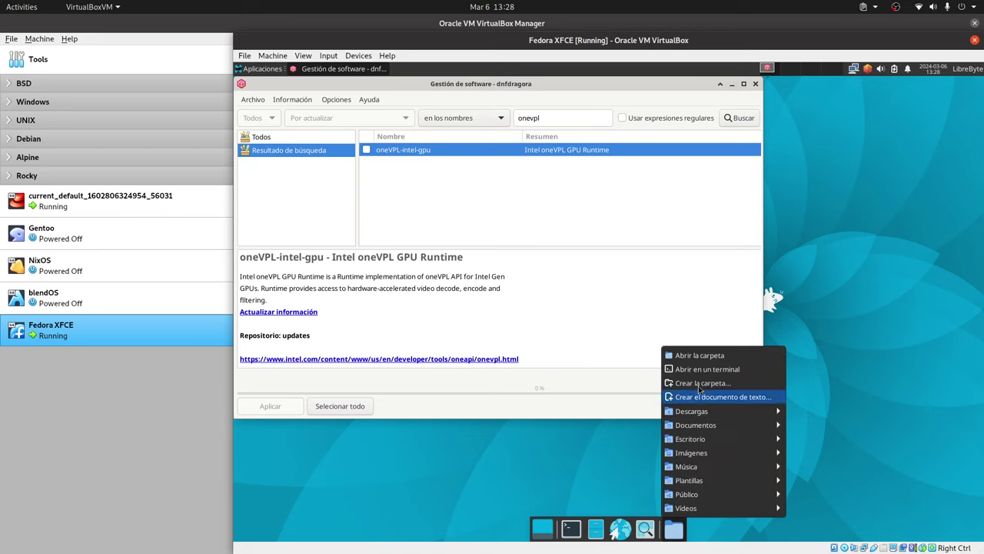
left_click(691, 358)
left_click_drag(732, 286, 701, 246)
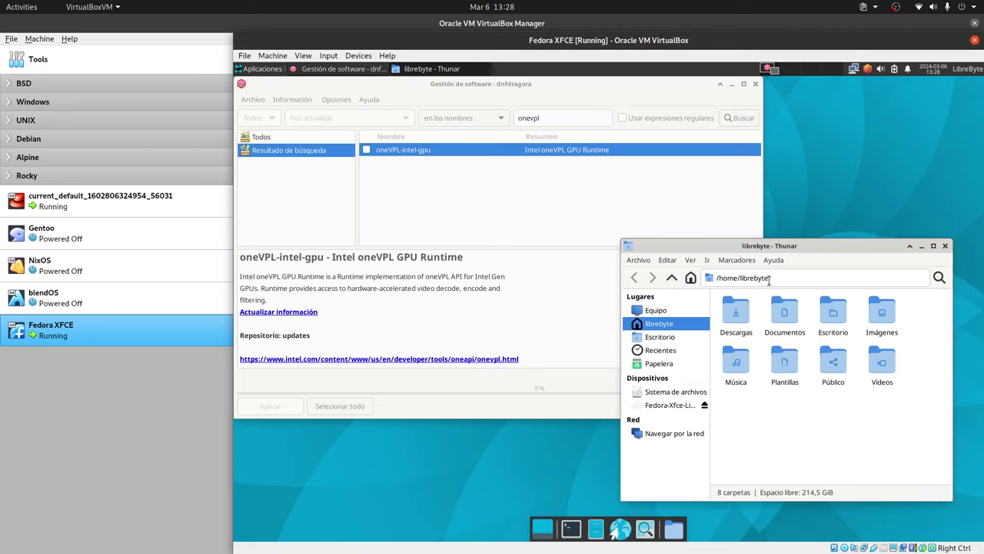
left_click(796, 278)
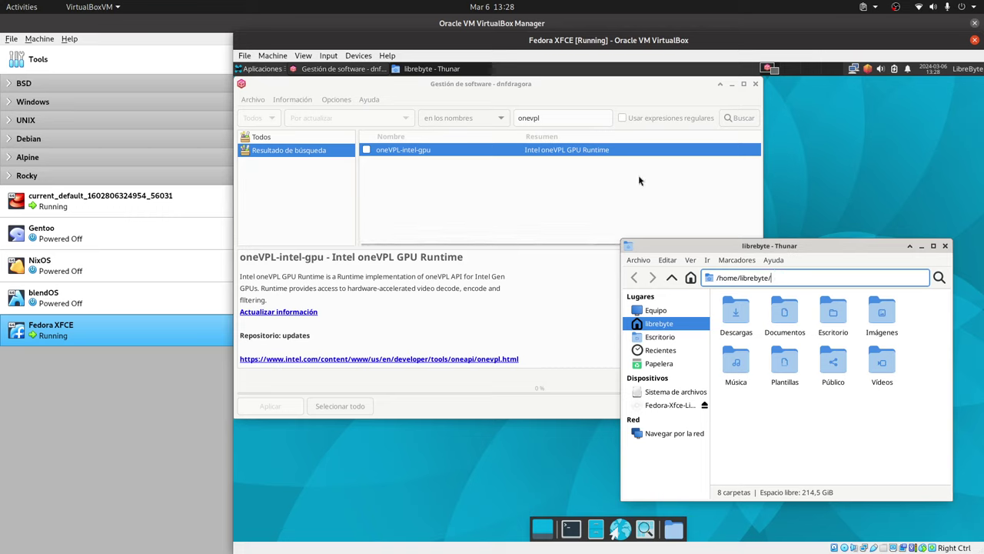
left_click(548, 119)
double_click(548, 119)
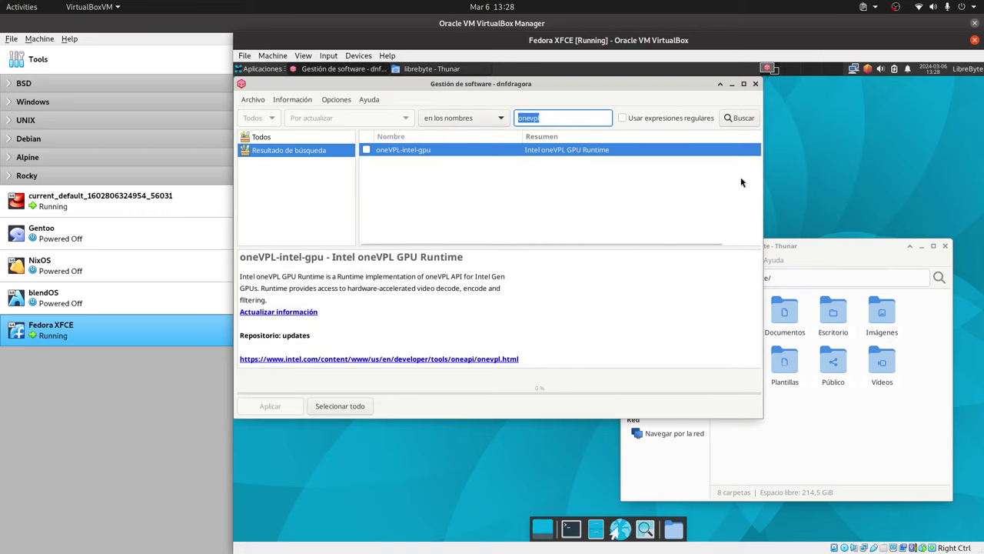
left_click_drag(792, 245, 807, 256)
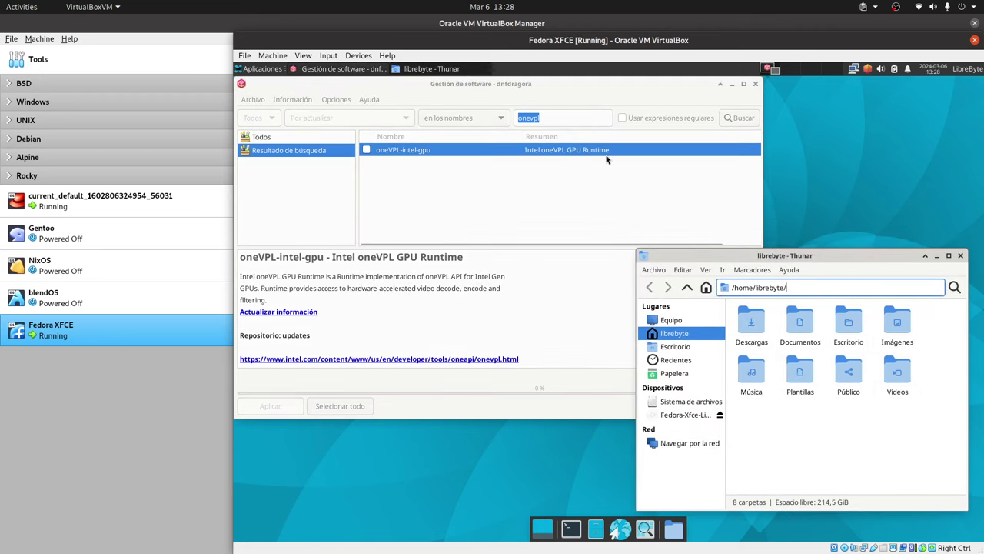
Step: Replace the onevpl search term with 'arc-' and run the search, which finds nothing
left_click(541, 117)
double_click(541, 117)
type("arc")
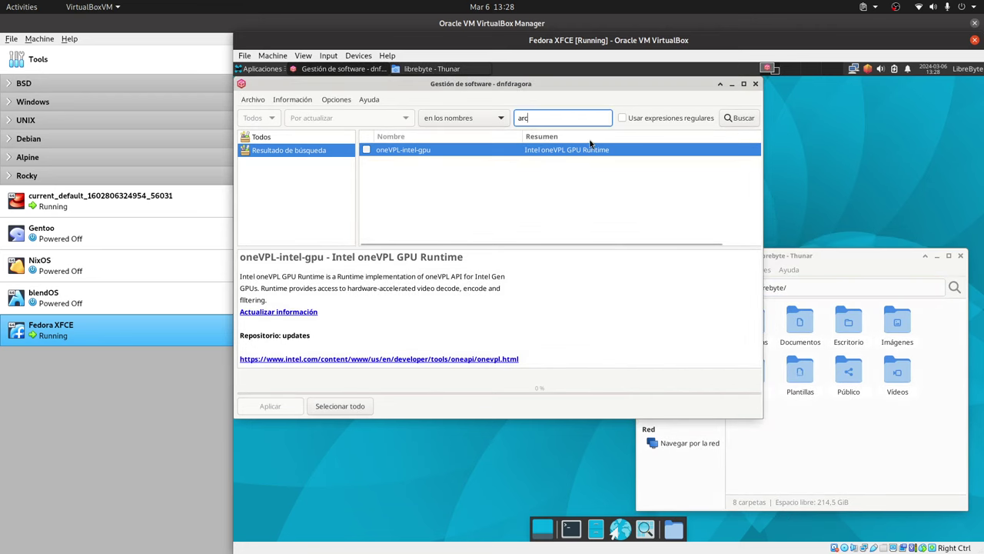
type("-")
key("Return")
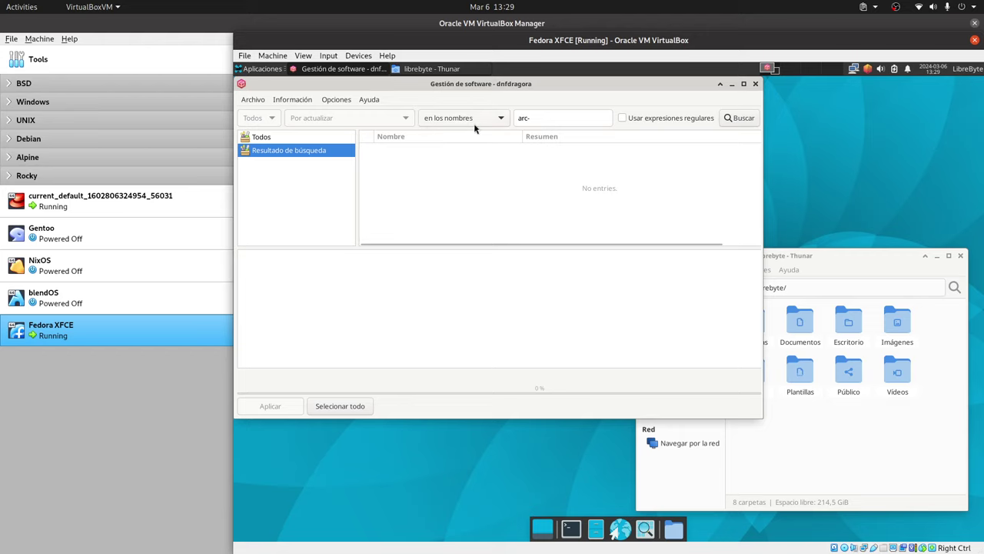
Step: Clear the search field, retry the 'arc-' search, and return to the Todos list
left_click(515, 117)
key("ctrl+a")
key("BackSpace")
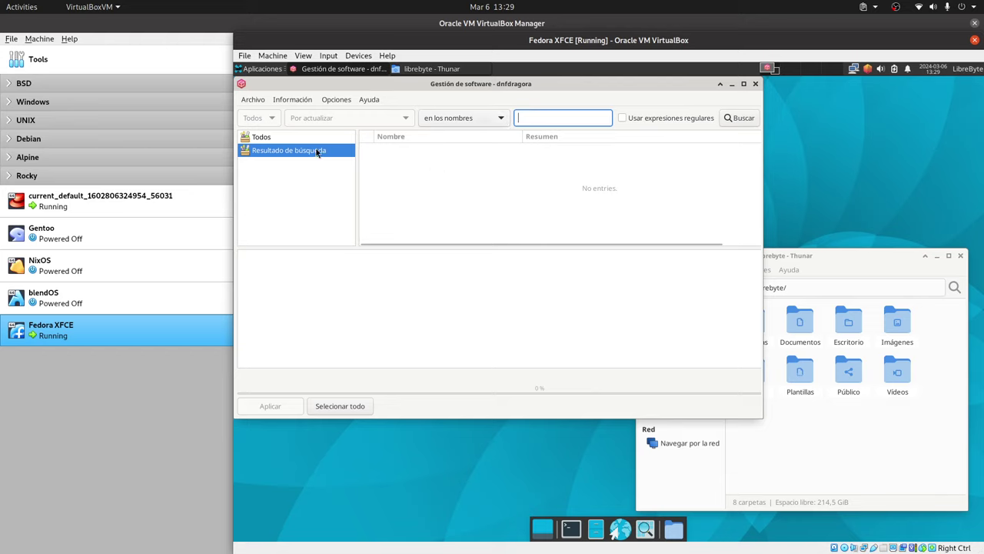
left_click(278, 138)
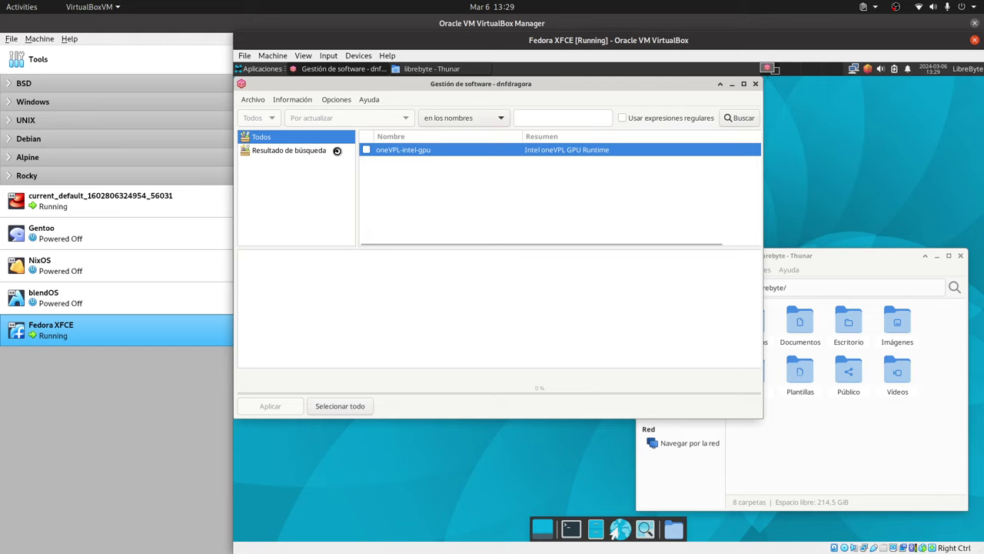
left_click(336, 151)
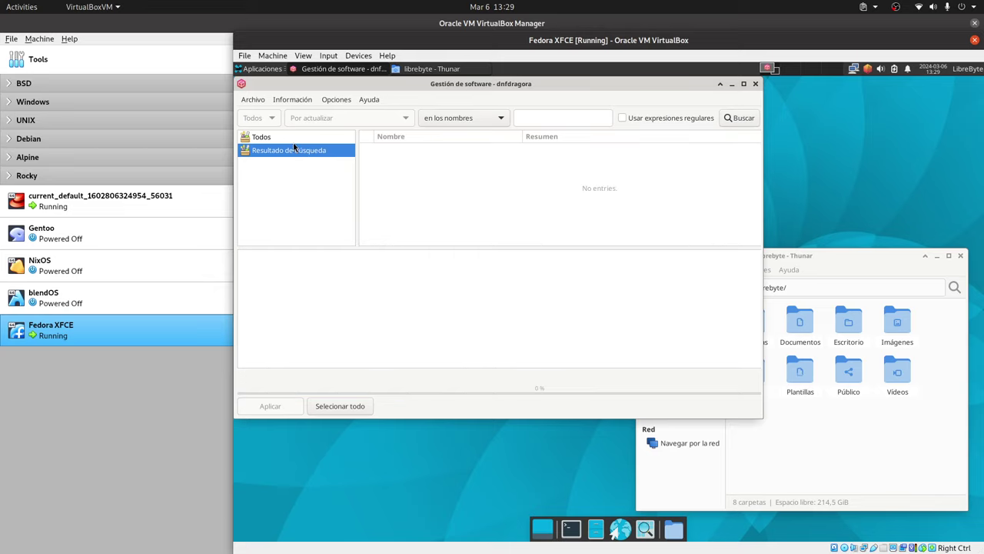
left_click(275, 139)
left_click(563, 120)
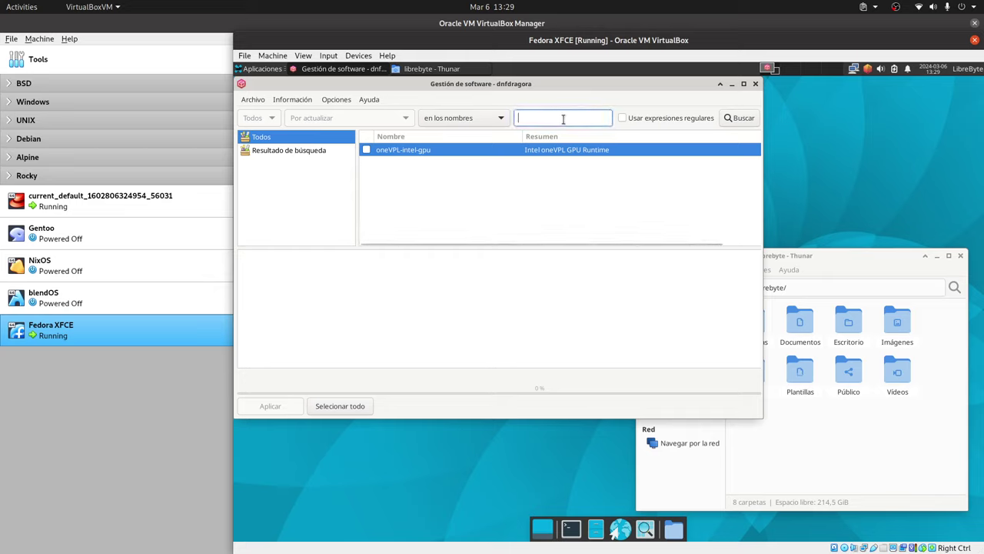
type("arc")
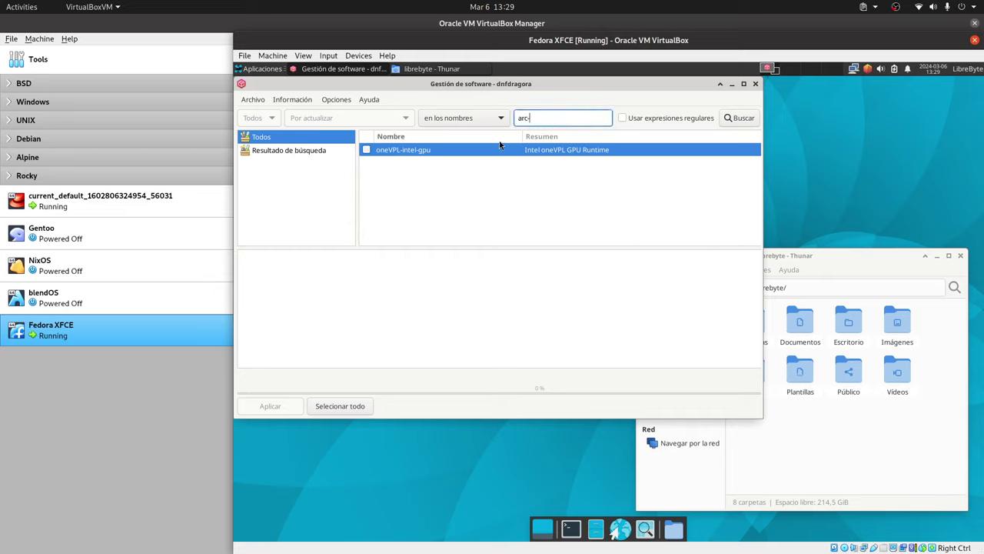
type("-")
key("Return")
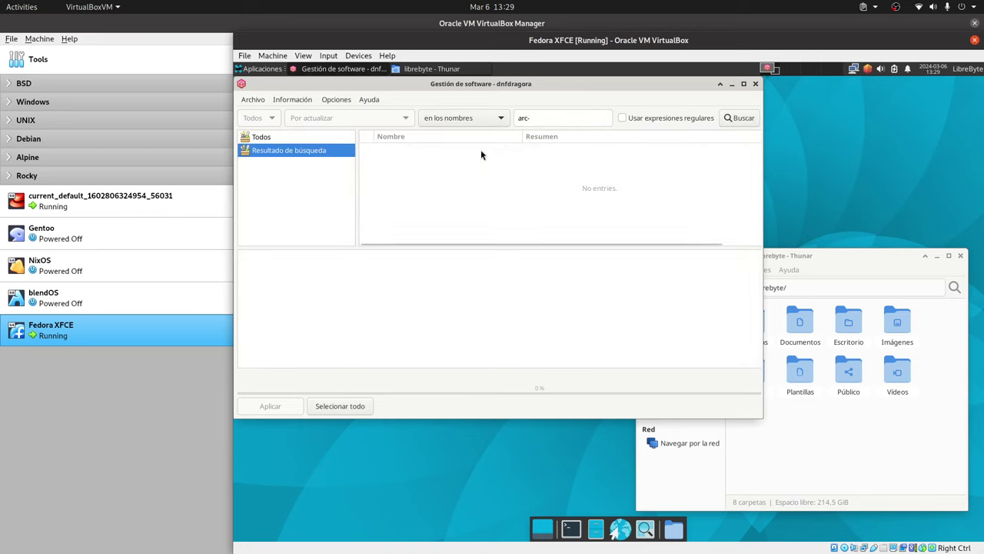
left_click(273, 138)
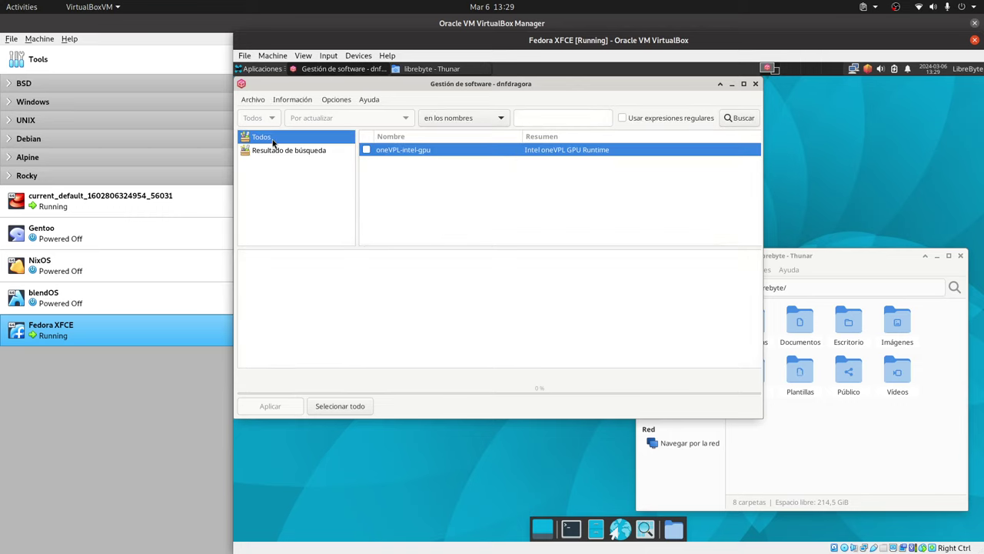
Step: Reset the package selection with Archivo > Reiniciar selección
left_click(254, 100)
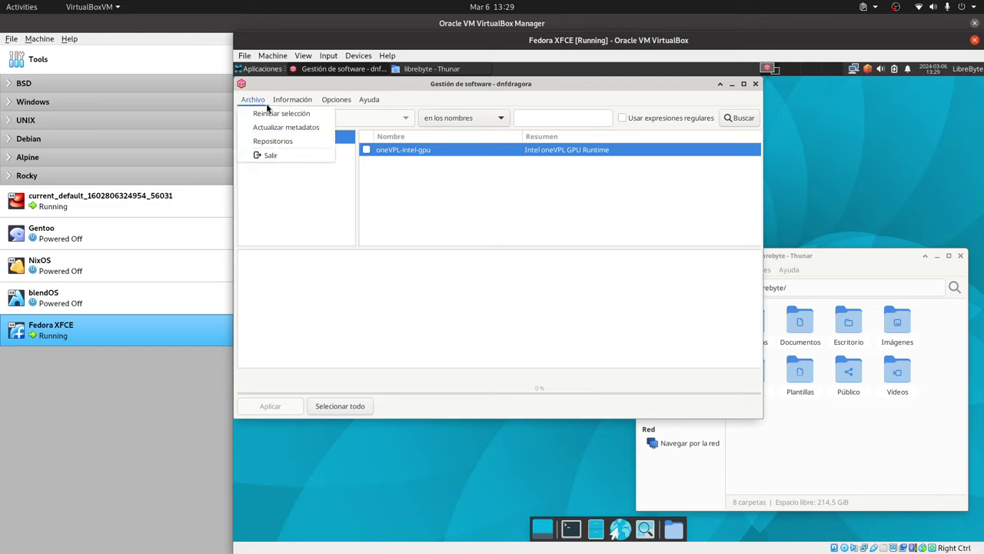
key("Right")
key("Left")
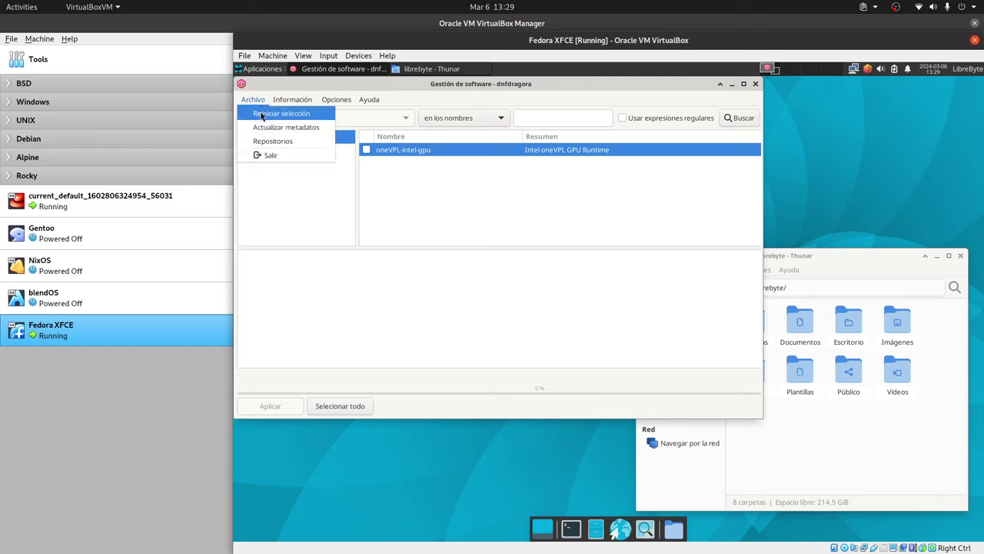
left_click(262, 114)
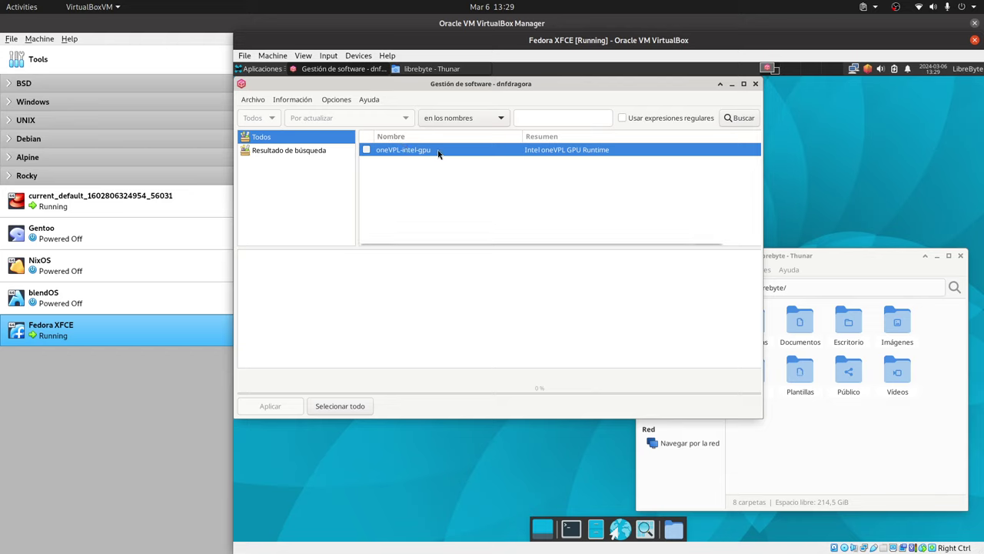
left_click(289, 148)
left_click(275, 139)
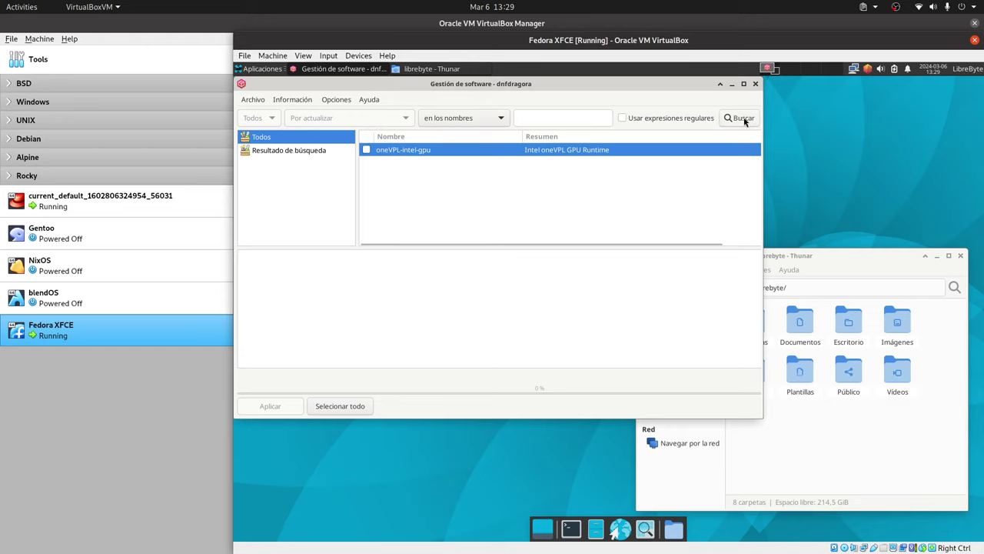
Step: Quit dnfdragora with Archivo > Salir, returning to the Xfce desktop
left_click(254, 101)
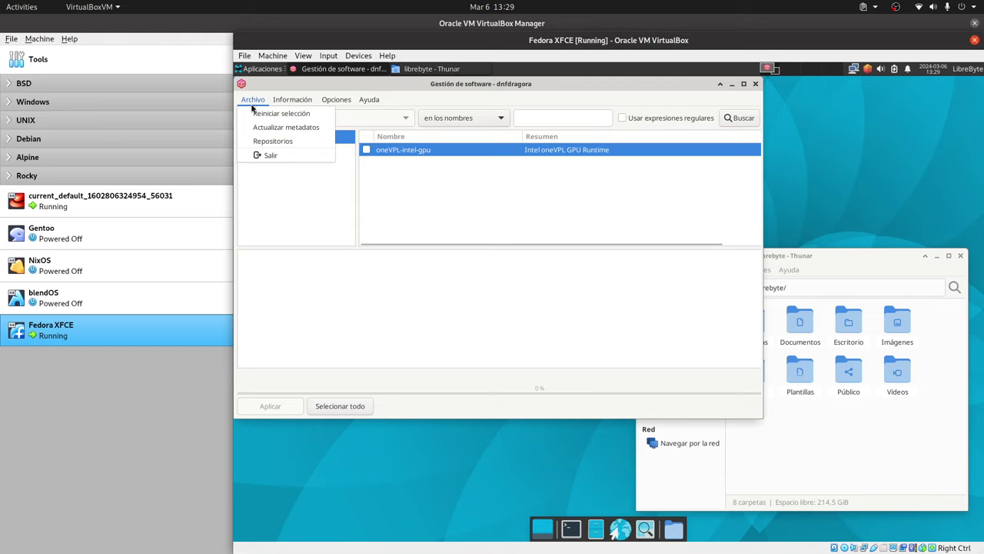
left_click(279, 156)
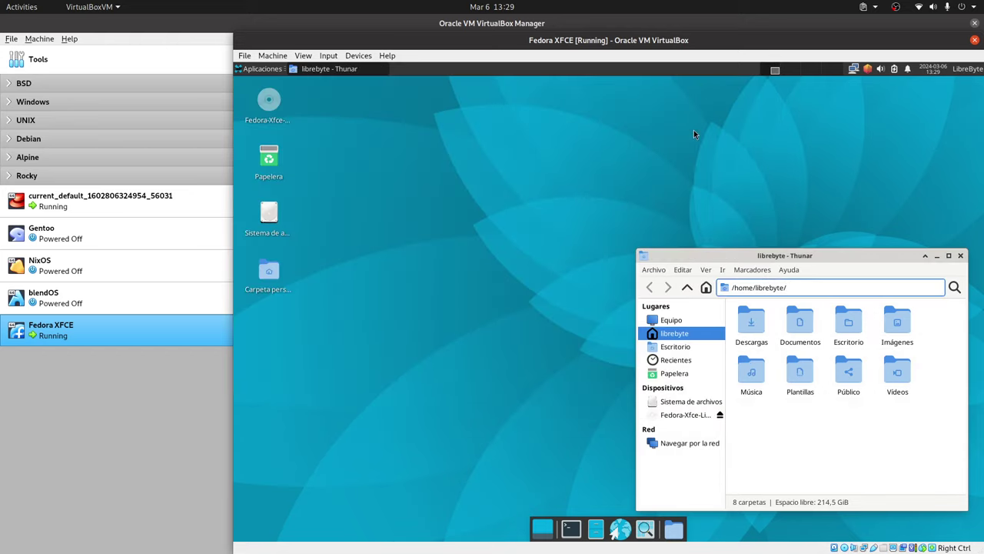
left_click(620, 169)
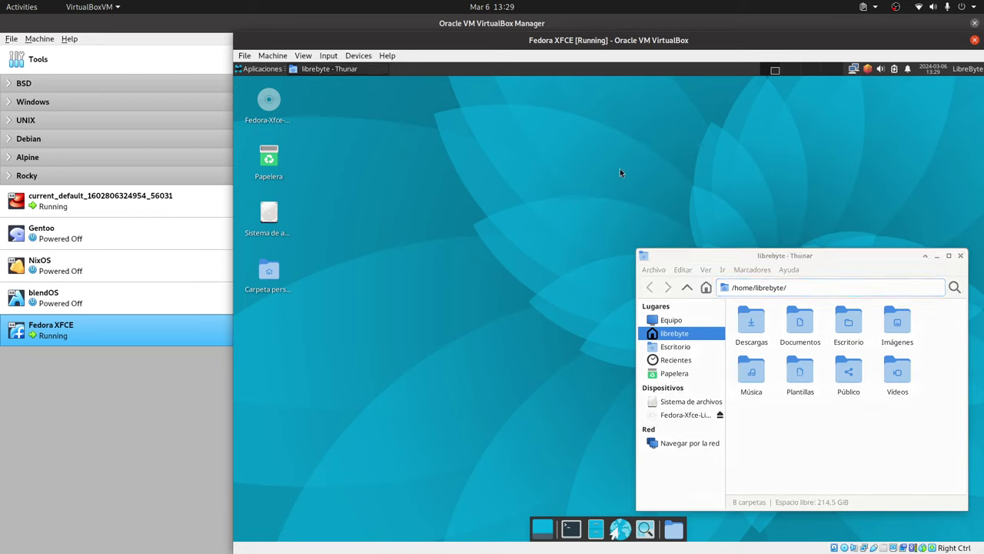
Step: Relaunch dnfdragora from the Xfce application finder by searching 'dra'
key("alt+F3")
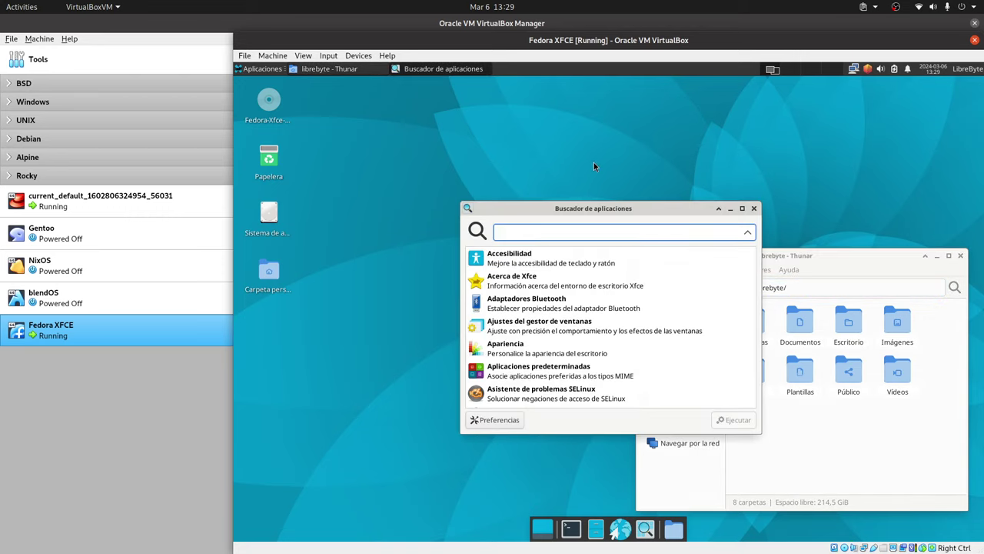
type("dra")
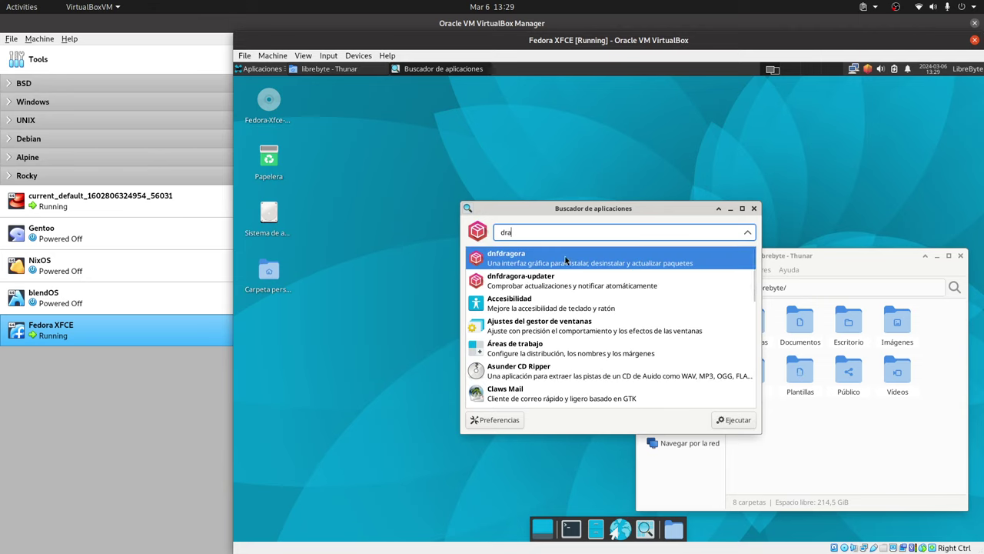
left_click(563, 258)
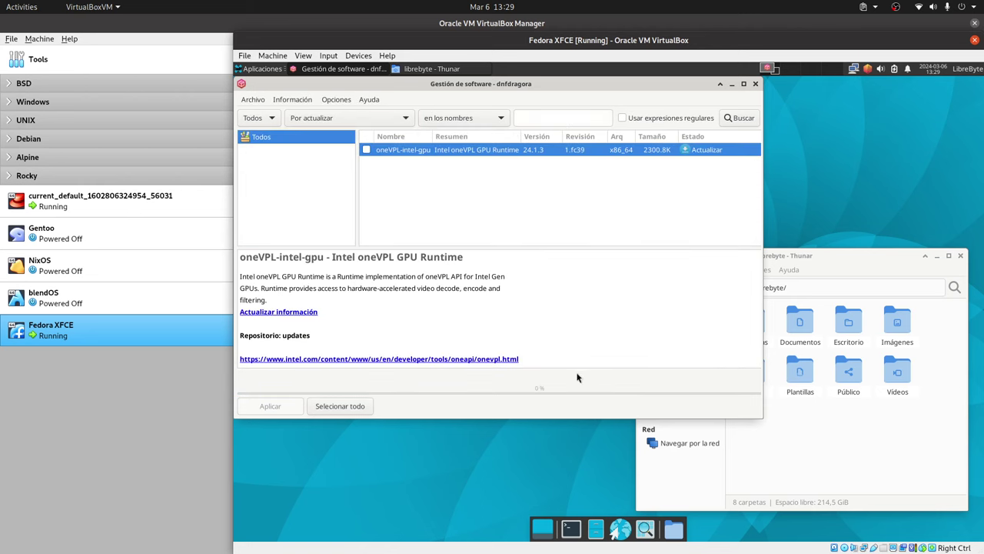
Step: Set the package status filter to show all packages regardless of status
left_click(334, 118)
left_click(392, 115)
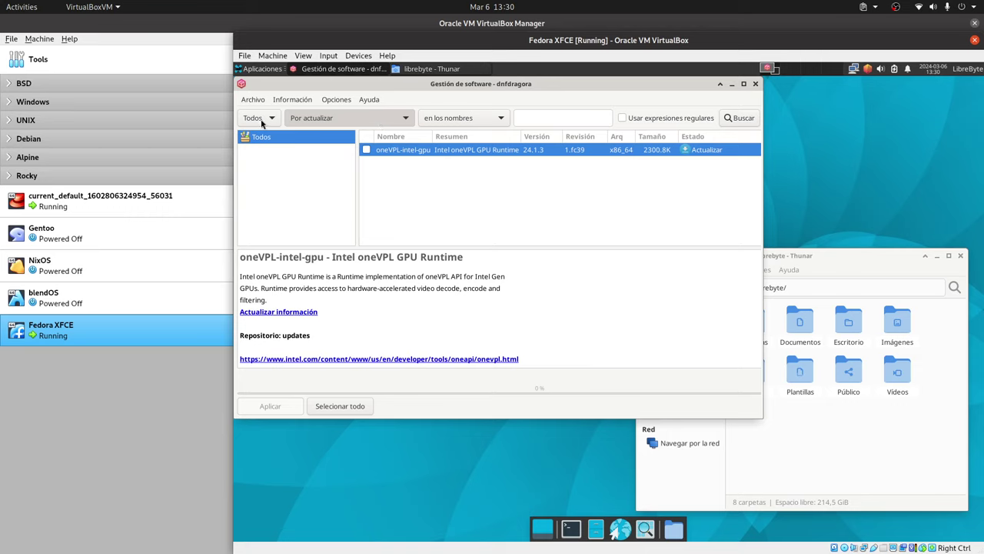
left_click(548, 125)
scroll(575, 177, "up", 10)
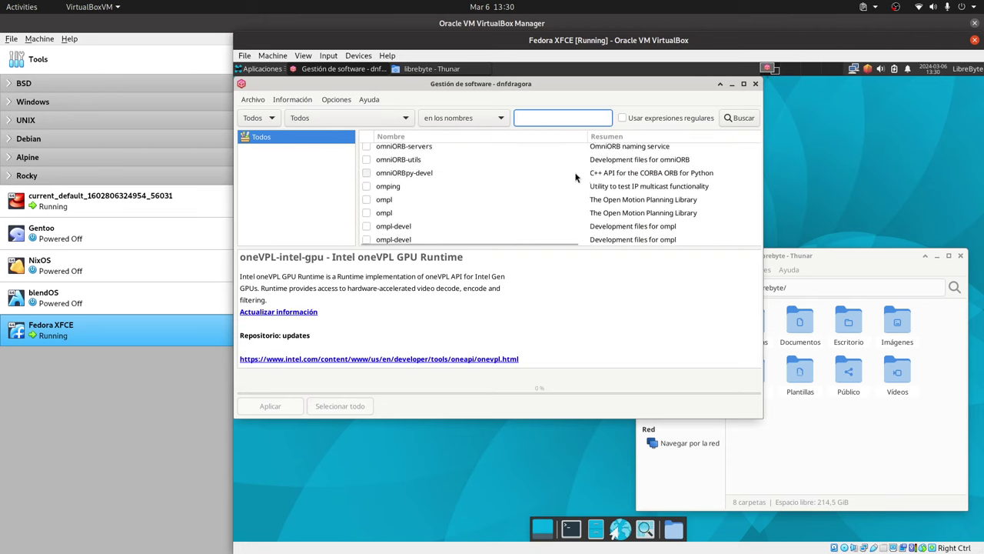
scroll(575, 177, "up", 2)
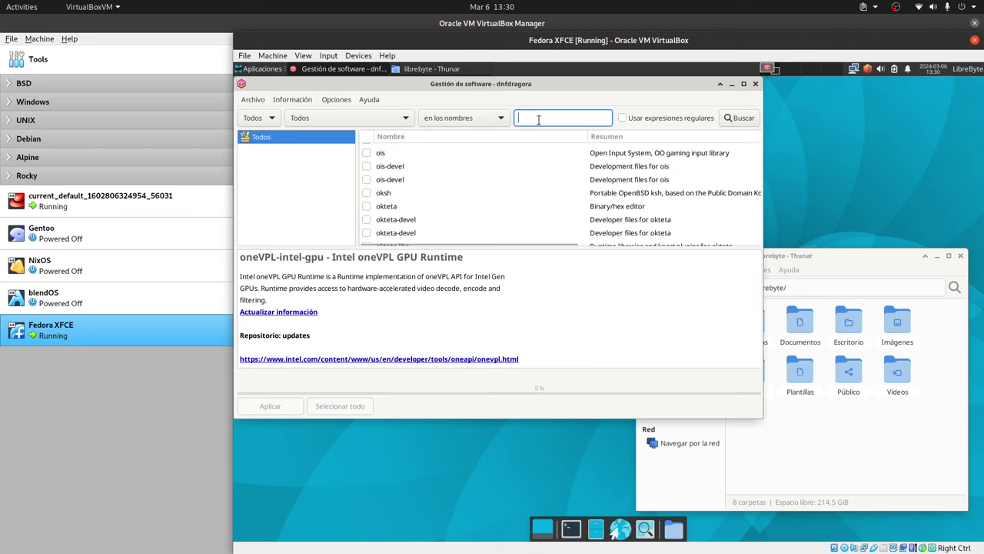
Step: Search for 'arc-' and mark arc-theme for installation
type("arc-")
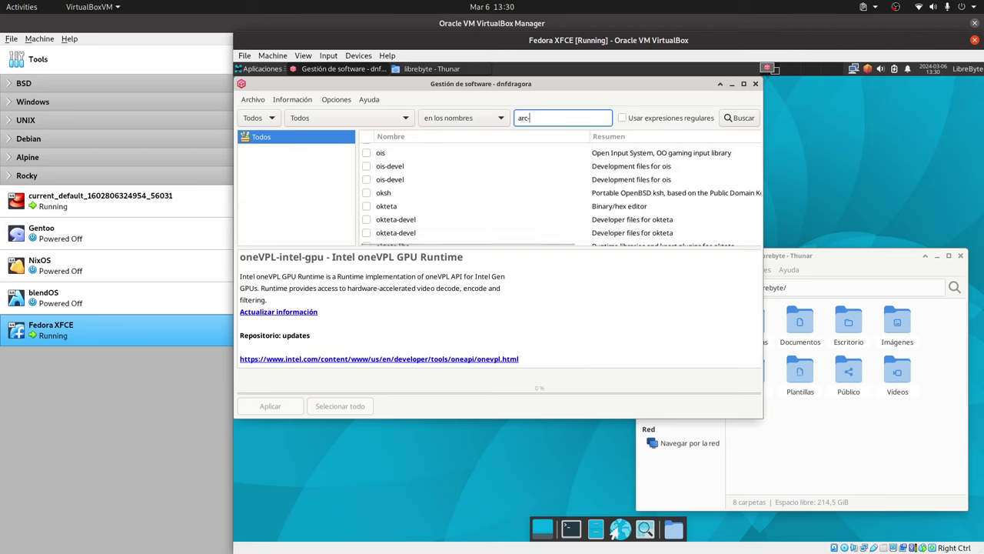
scroll(556, 152, "up", 3)
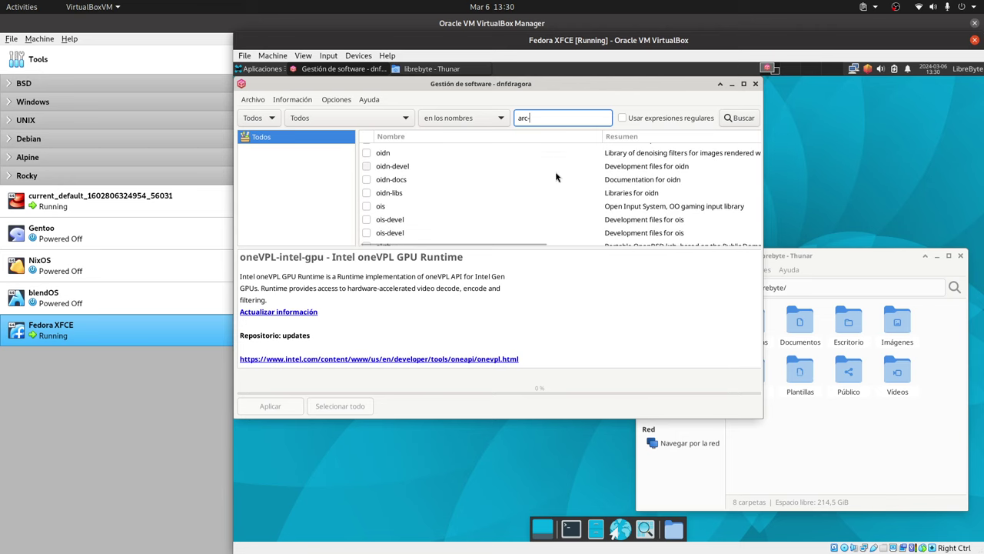
key("Return")
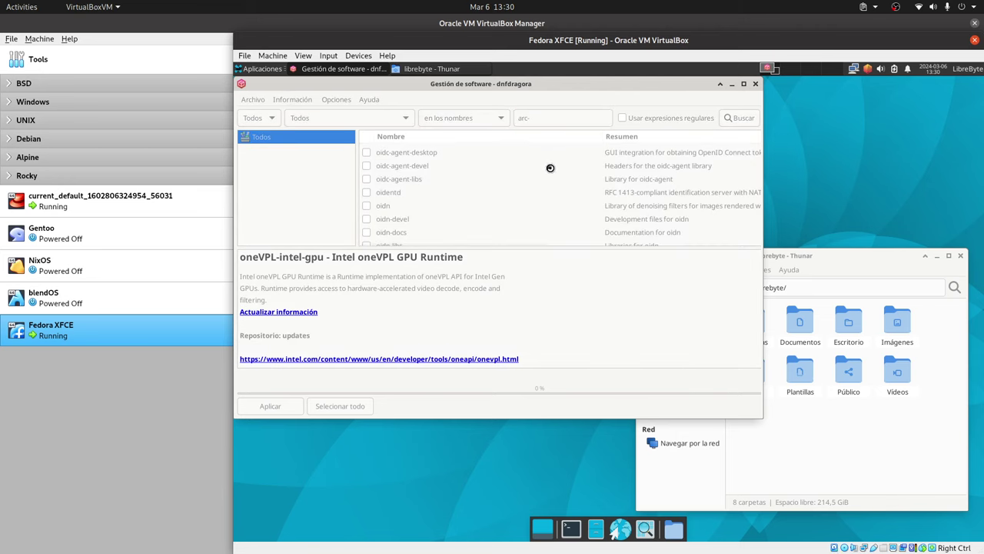
scroll(548, 174, "down", 4)
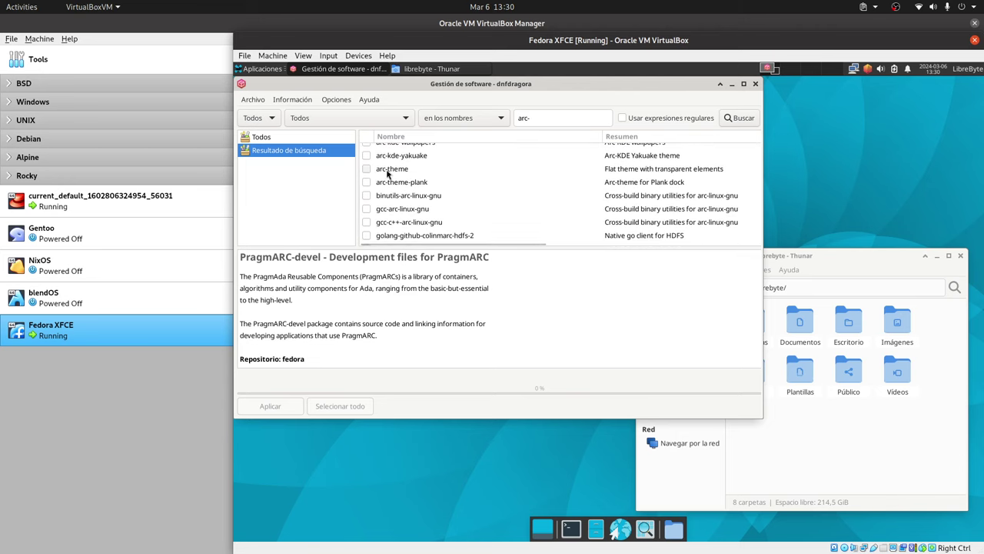
left_click(367, 168)
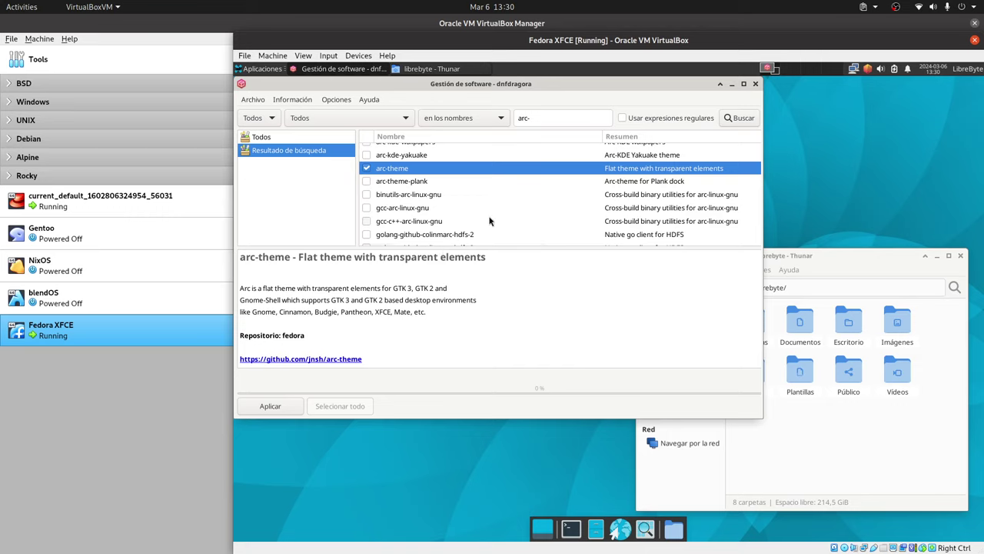
triple_click(523, 117)
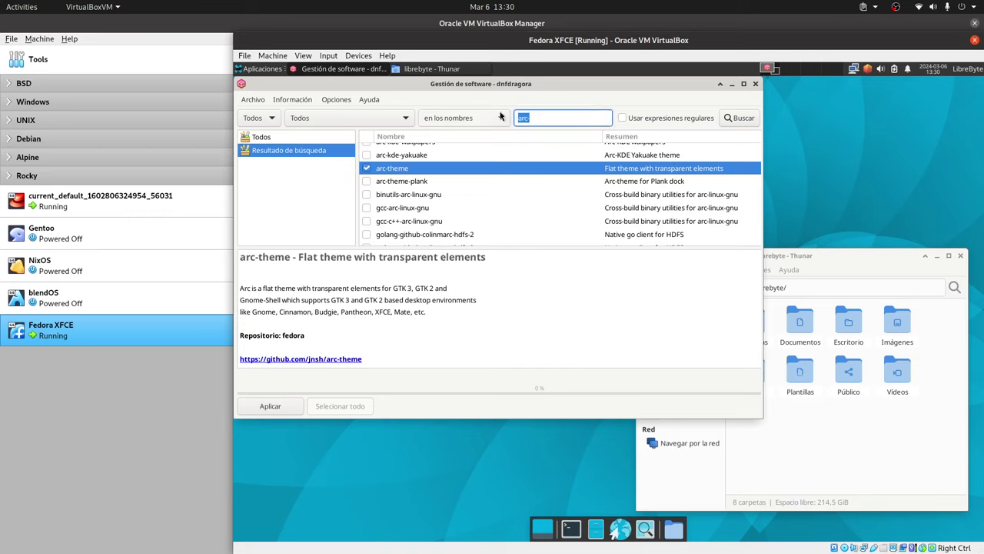
Step: Search for 'elementary', maximize the window, and mark elementary-icon-theme for installation
type("elementary")
key("Return")
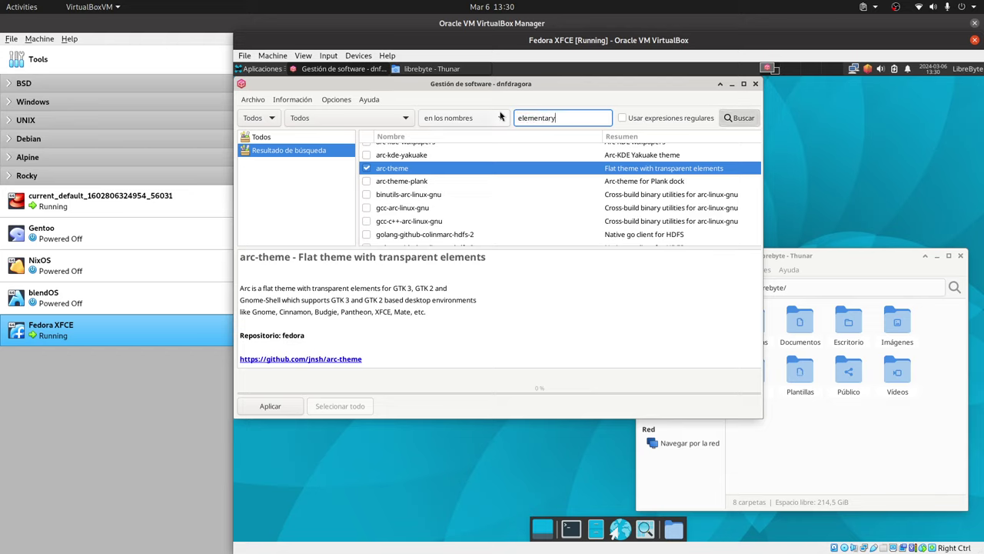
left_click(743, 83)
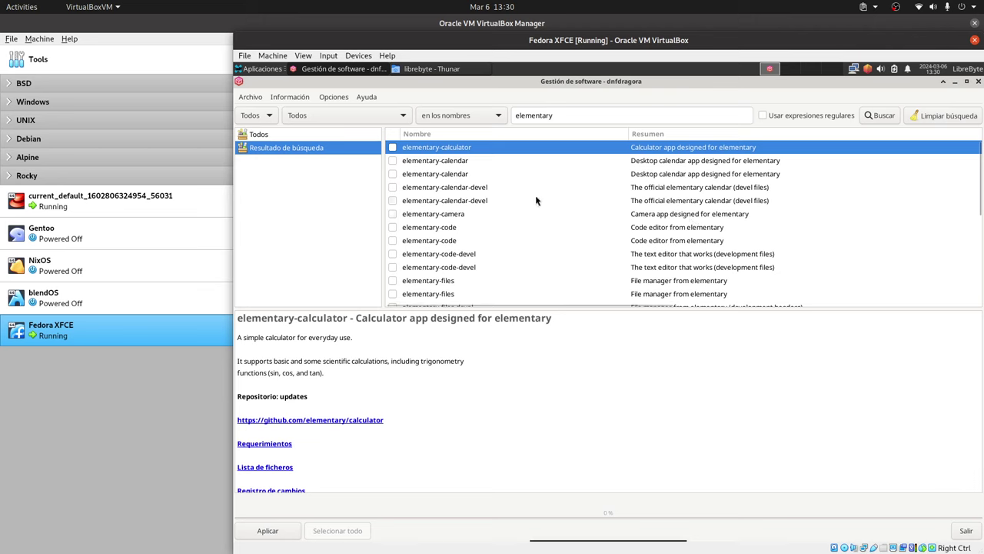
scroll(519, 192, "down", 2)
scroll(517, 198, "down", 5)
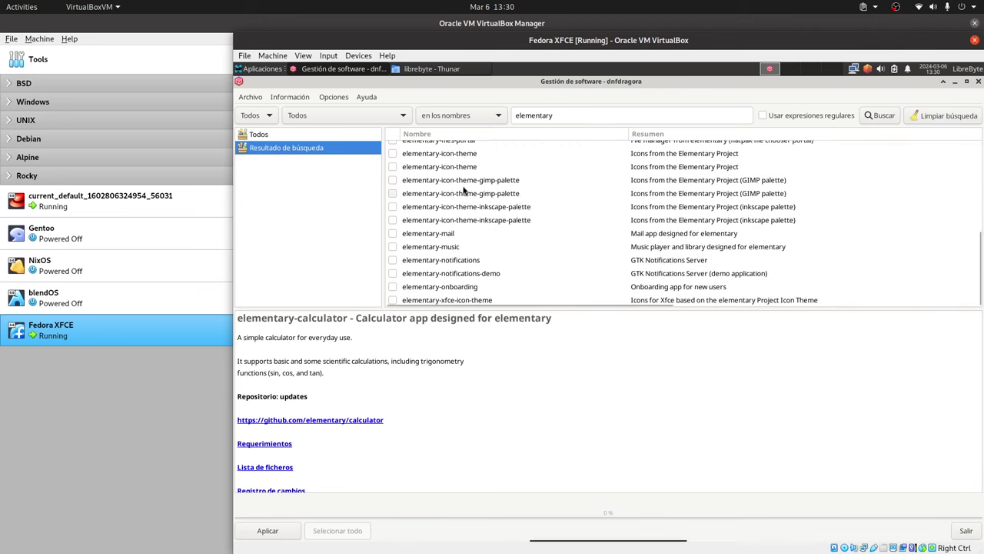
left_click(443, 169)
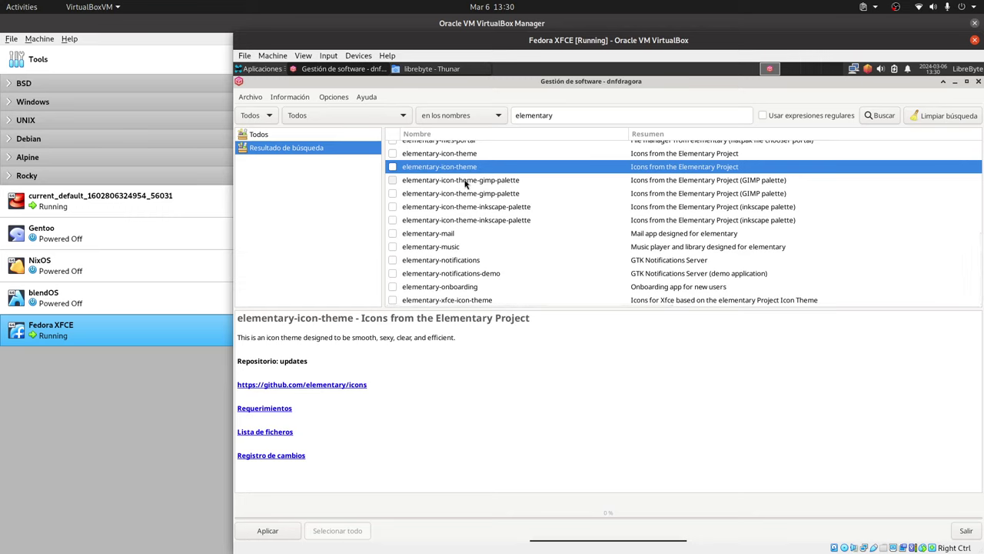
left_click(392, 168)
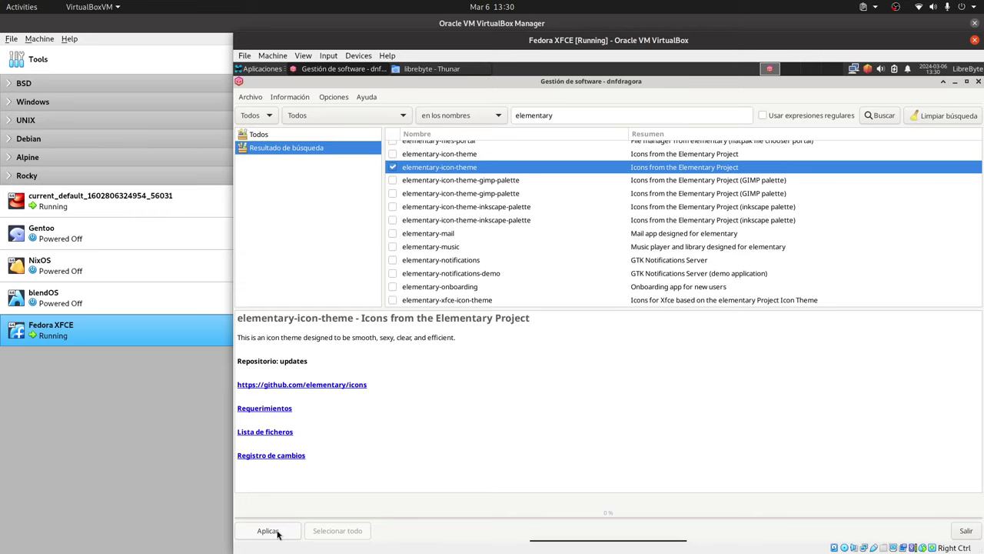
double_click(567, 112)
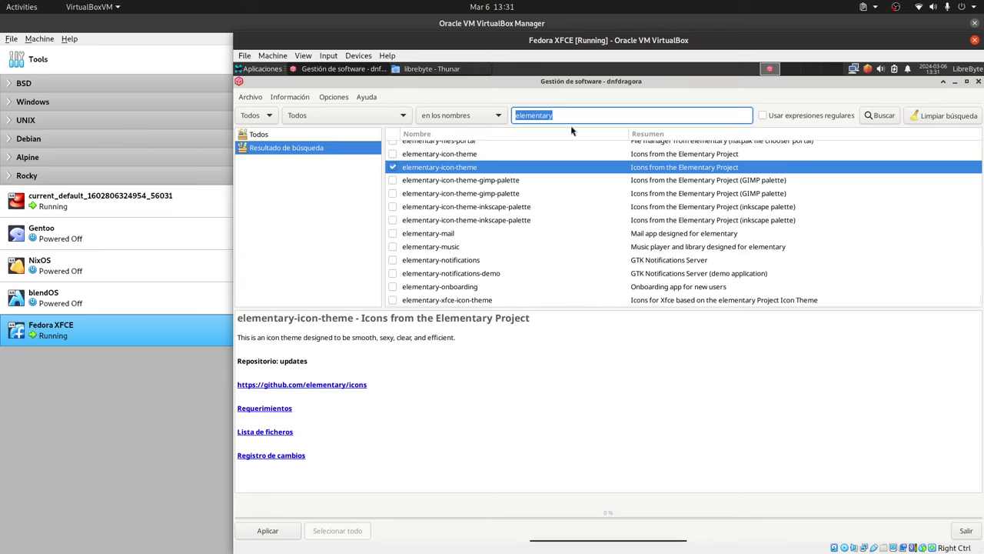
Step: Search for 'lightdm' and review the results, where lightdm, lightdm-gobject and lightdm-gtk are checked
key("BackSpace")
type("lightdm")
key("Return")
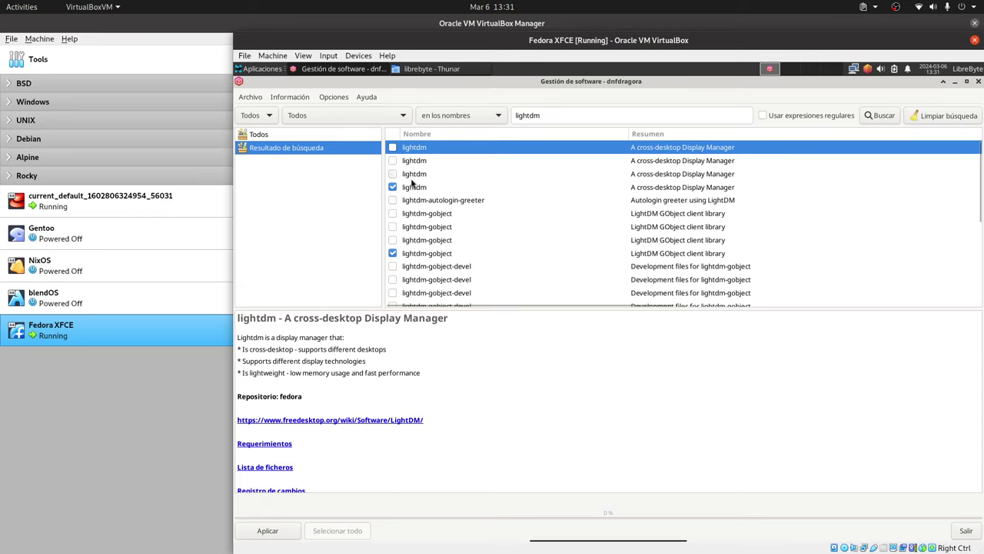
scroll(501, 248, "down", 2)
scroll(501, 247, "down", 2)
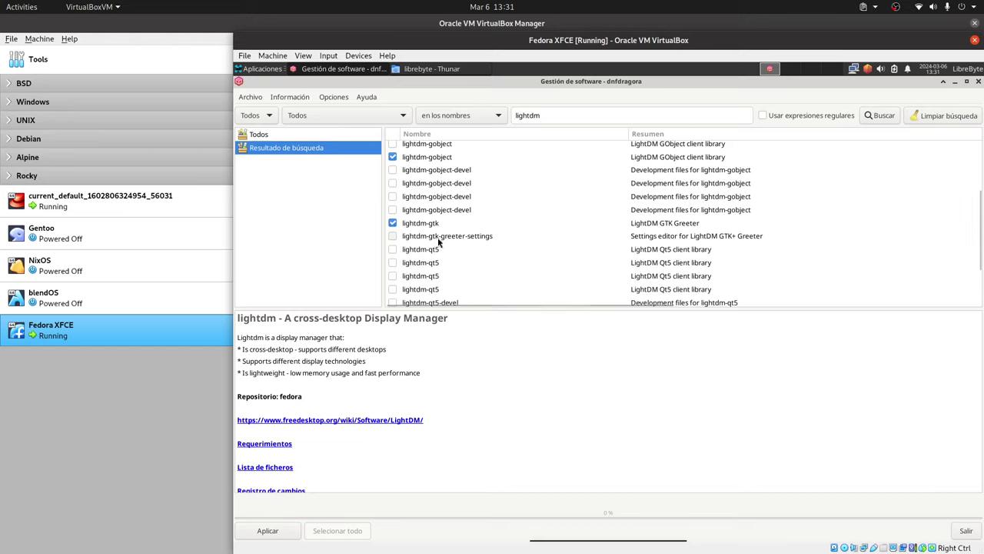
scroll(452, 241, "down", 2)
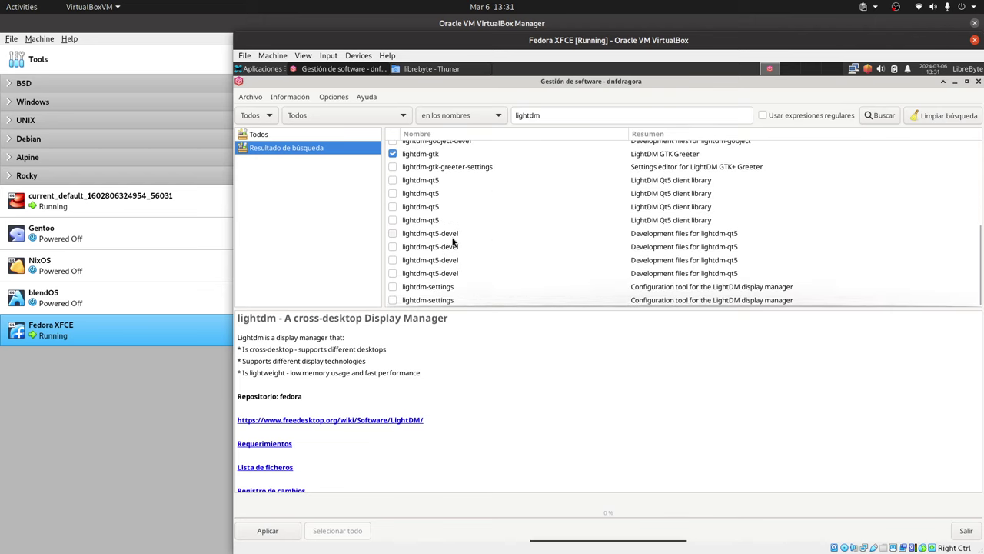
scroll(452, 241, "up", 2)
scroll(452, 241, "up", 5)
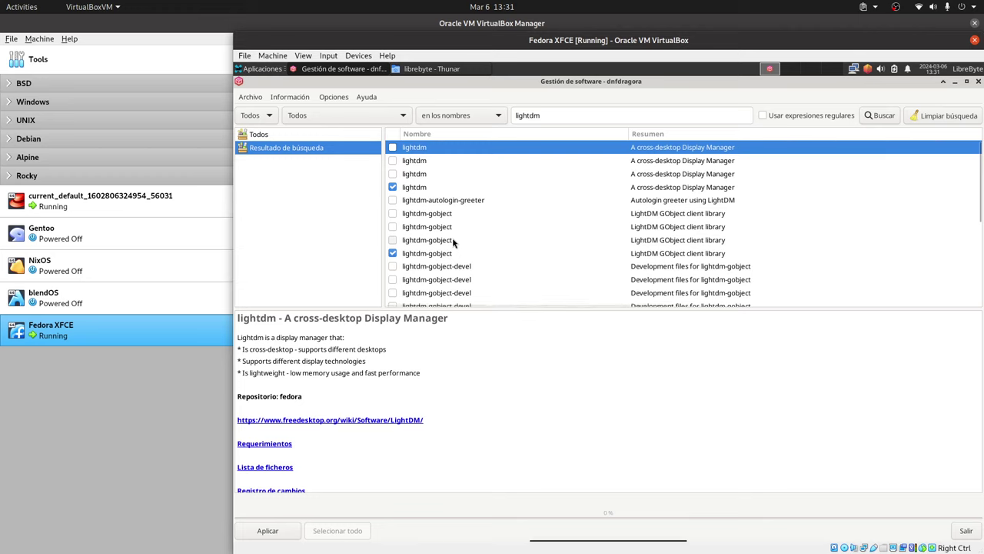
scroll(453, 243, "down", 1)
scroll(454, 242, "down", 1)
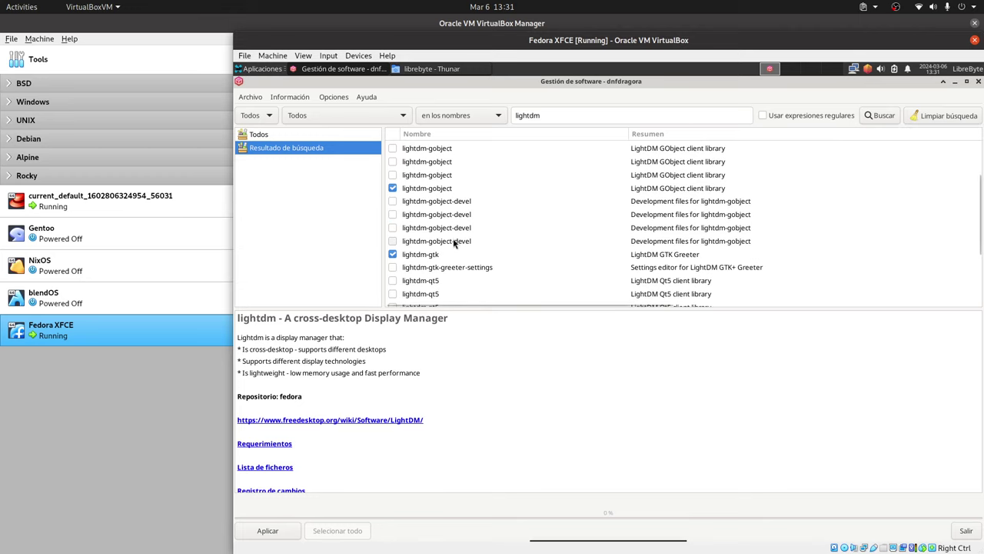
scroll(454, 243, "down", 3)
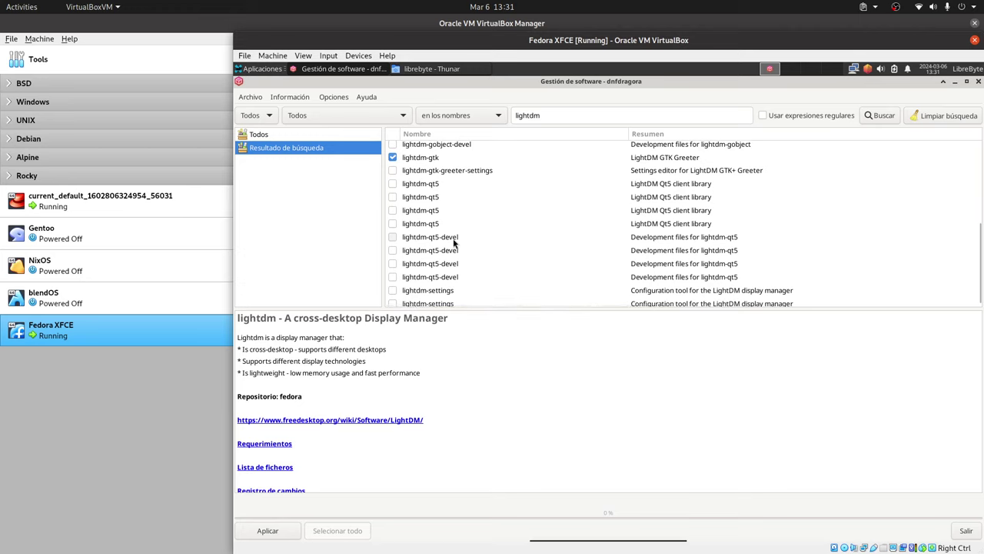
scroll(454, 243, "down", 1)
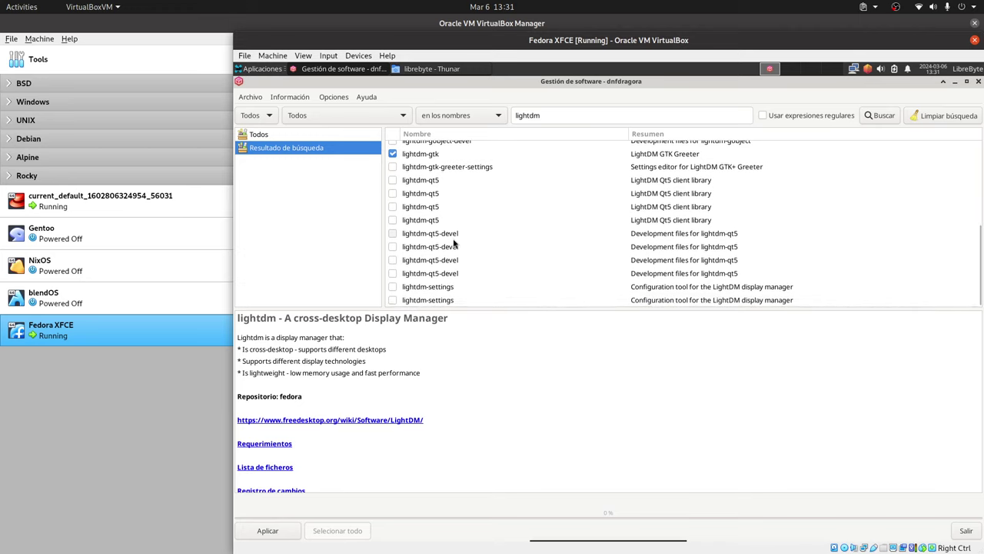
scroll(454, 242, "up", 7)
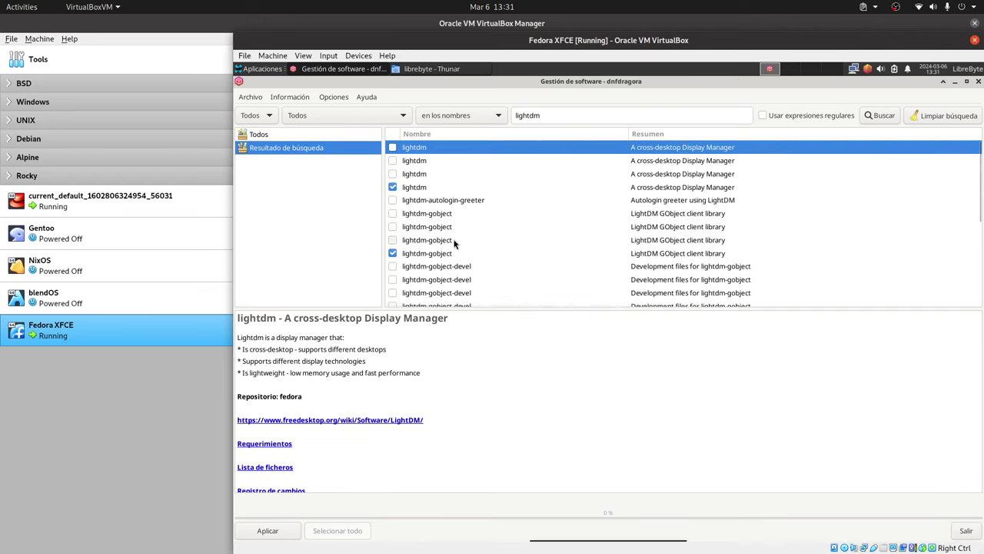
scroll(454, 243, "down", 3)
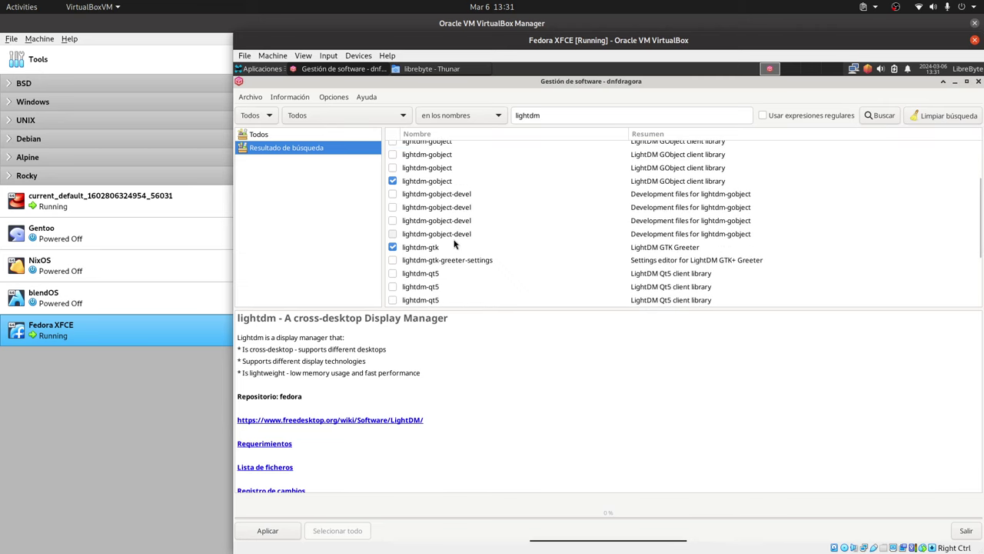
scroll(453, 243, "down", 2)
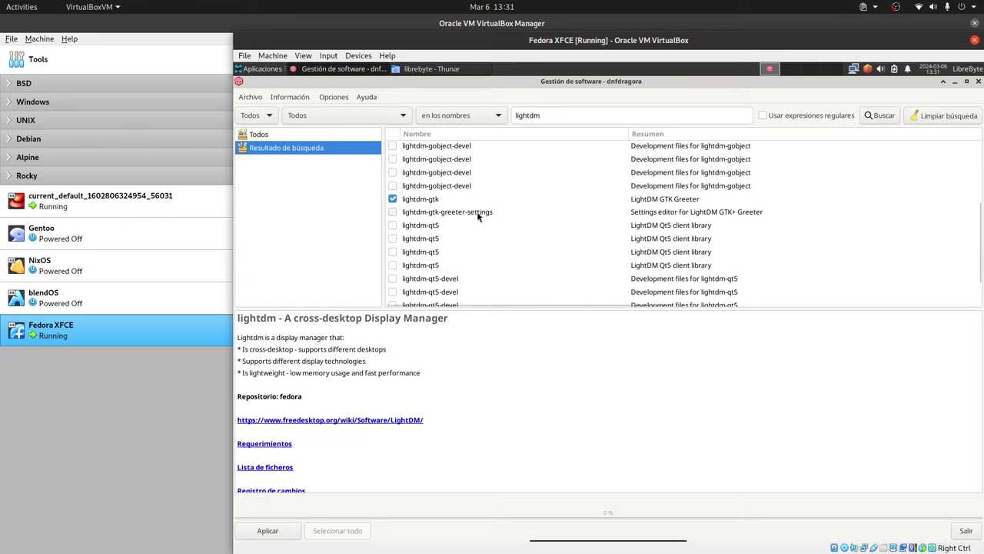
left_click_drag(556, 116, 475, 117)
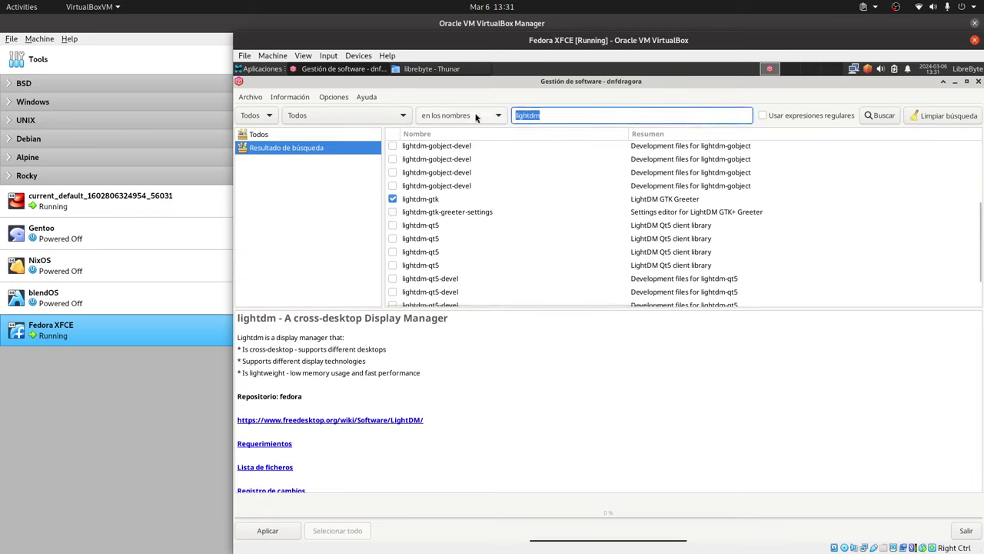
Step: Search for 'greeter' and mark slick-greeter for installation, bringing 40 M of dependencies
type("greet")
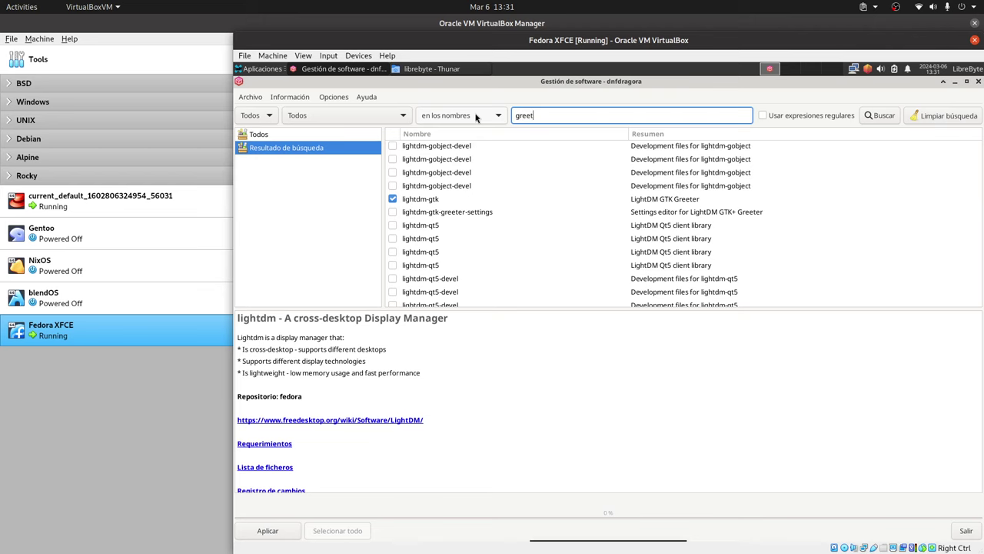
type("er")
key("Return")
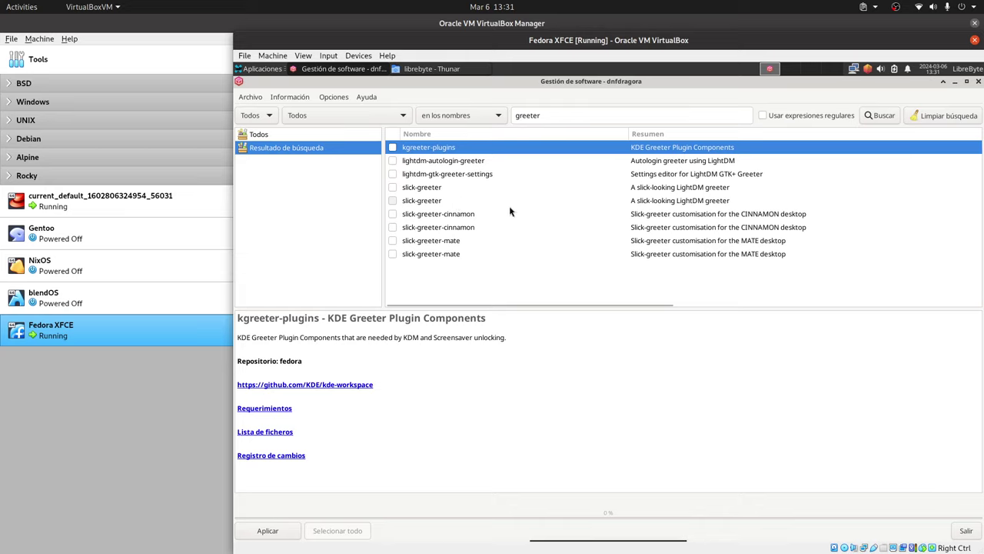
left_click(429, 189)
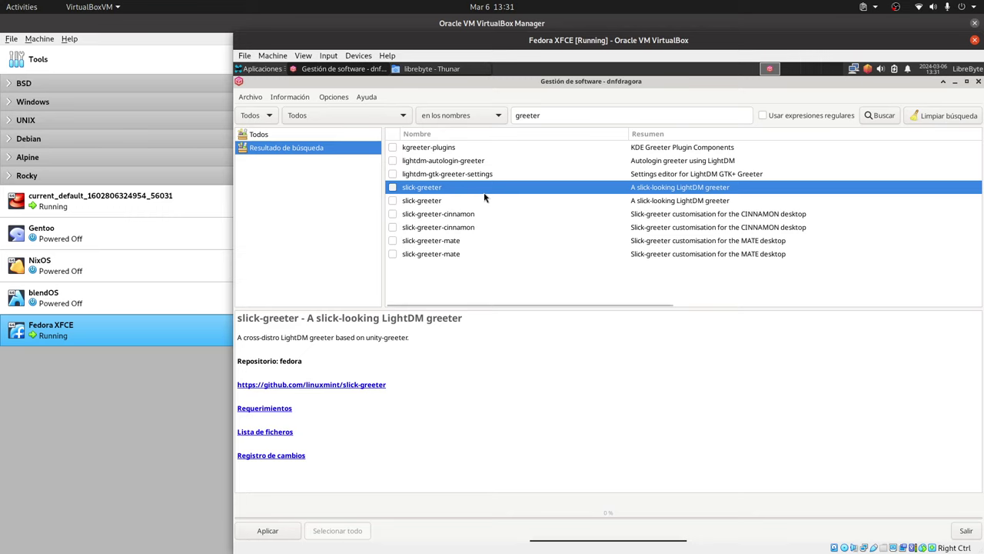
left_click(393, 188)
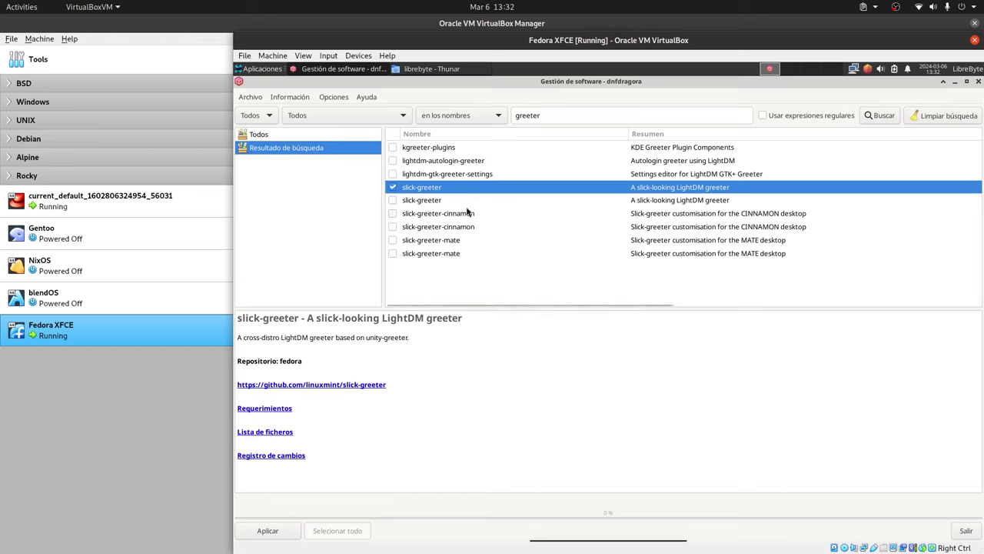
left_click(279, 531)
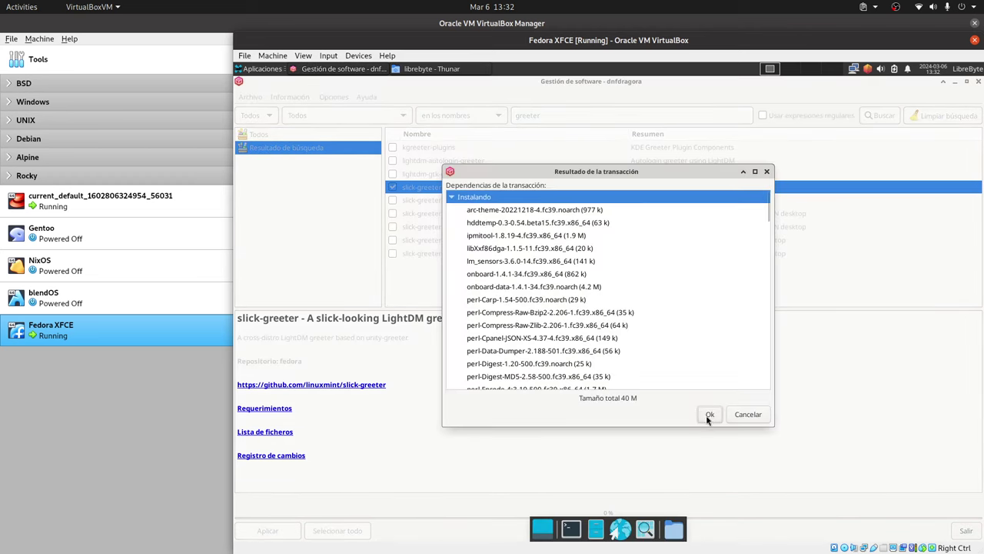
Step: Confirm the transaction, authenticate with the account password, and dismiss the changes-applied notice
left_click(708, 416)
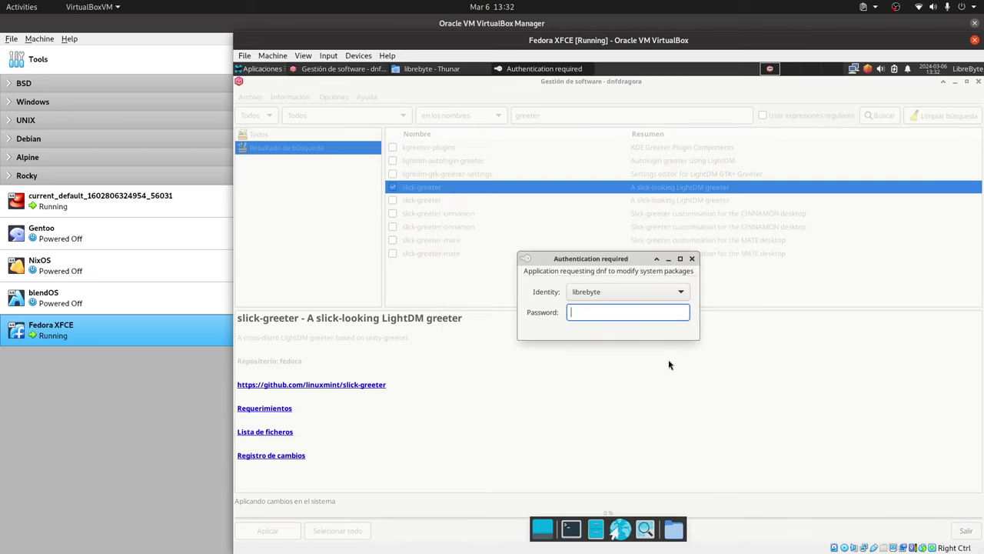
type("12")
key("Return")
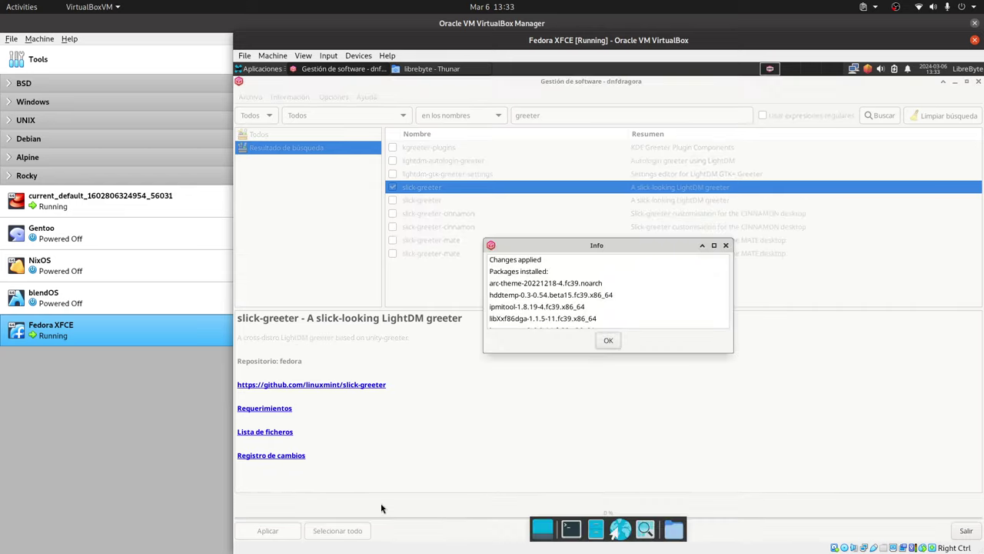
left_click(615, 342)
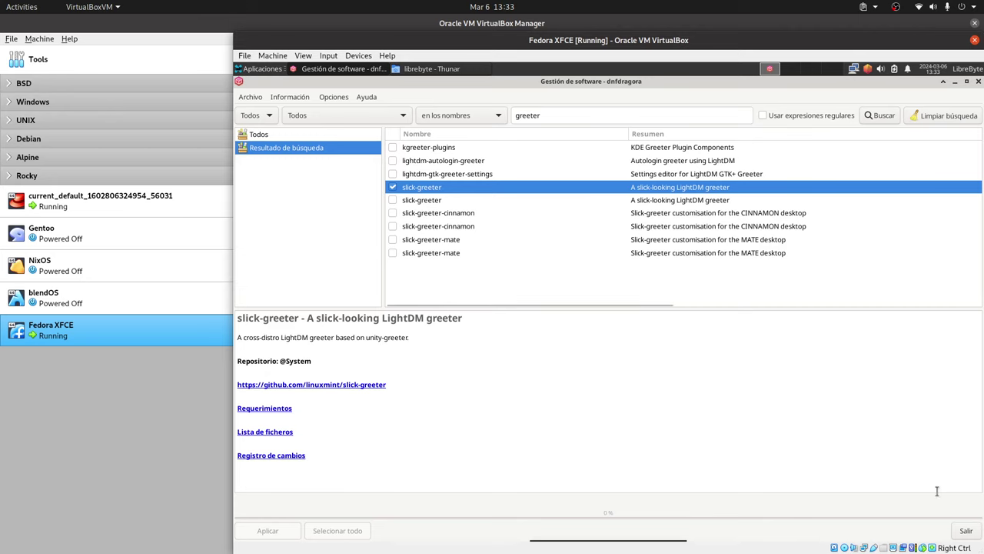
Step: Close dnfdragora and the Thunar window, leaving a bare Xfce desktop
left_click(965, 530)
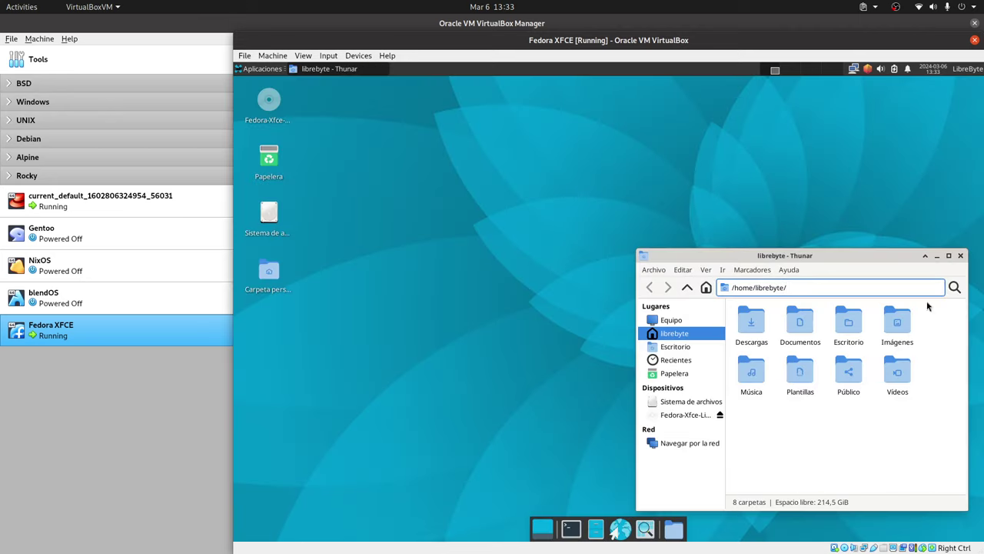
left_click(960, 257)
right_click(681, 167)
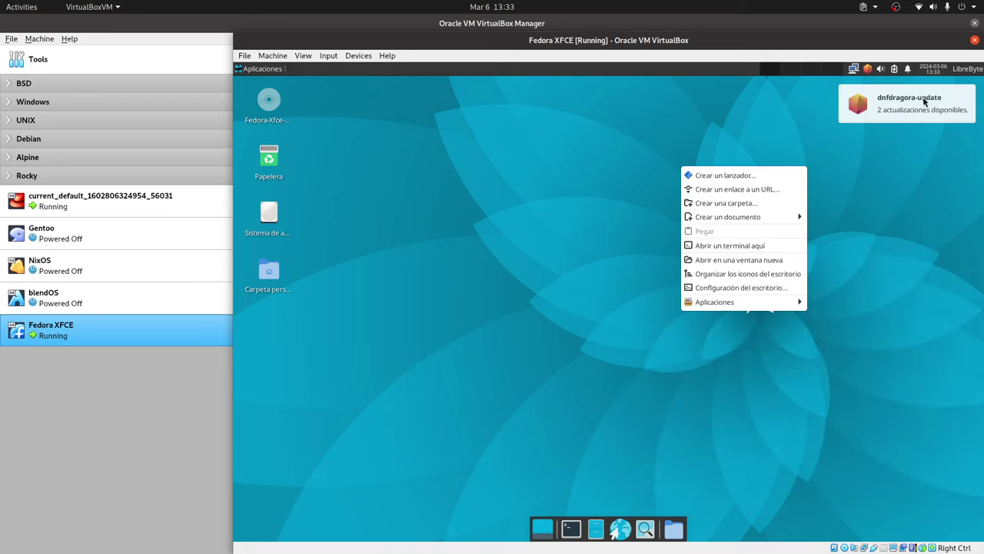
left_click(926, 113)
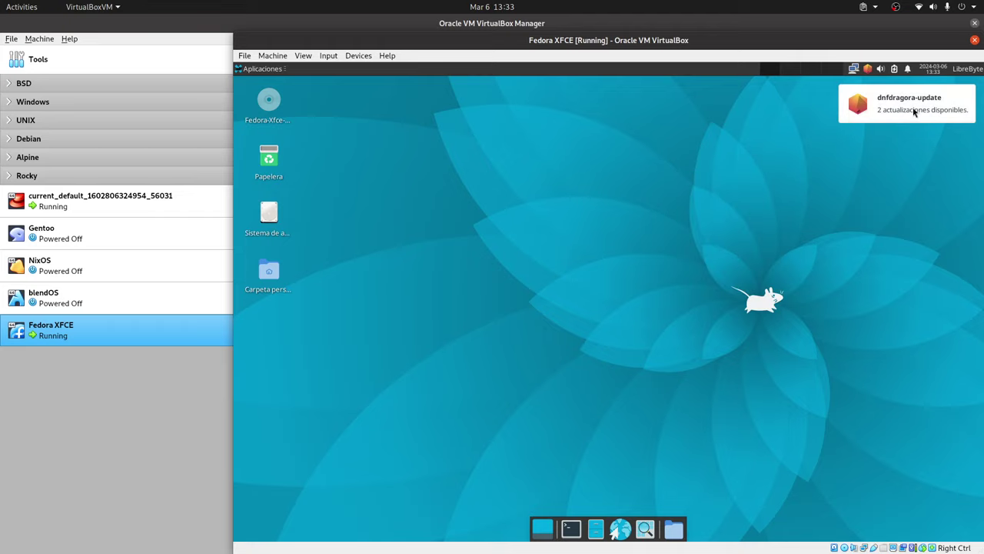
Step: Open dnfdragora's list of available package updates from the tray notifier
right_click(866, 70)
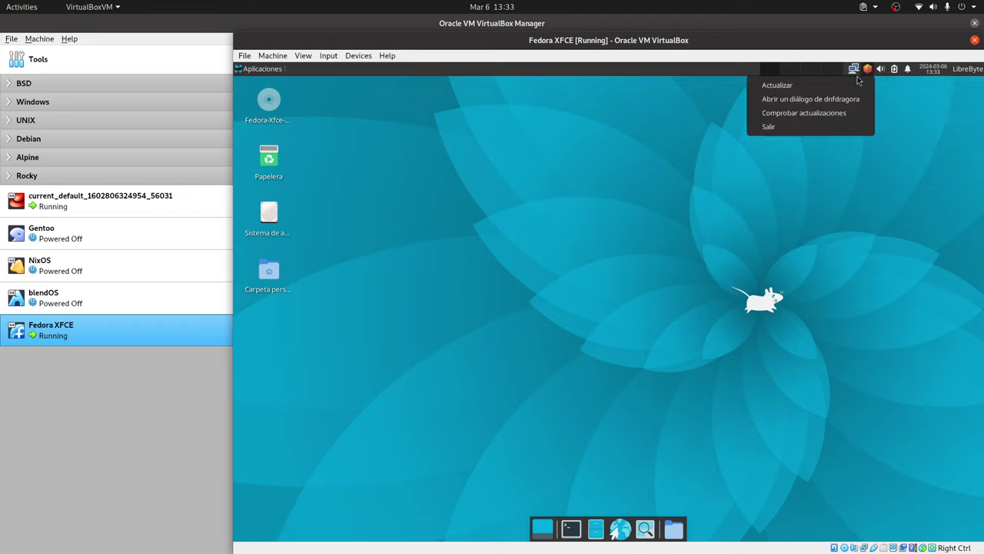
left_click(806, 90)
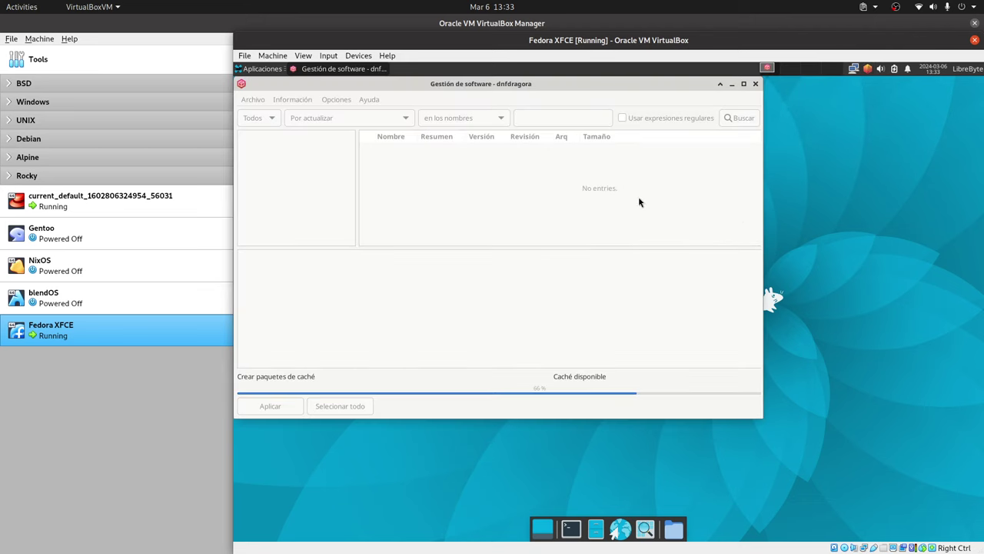
right_click(869, 202)
left_click(639, 312)
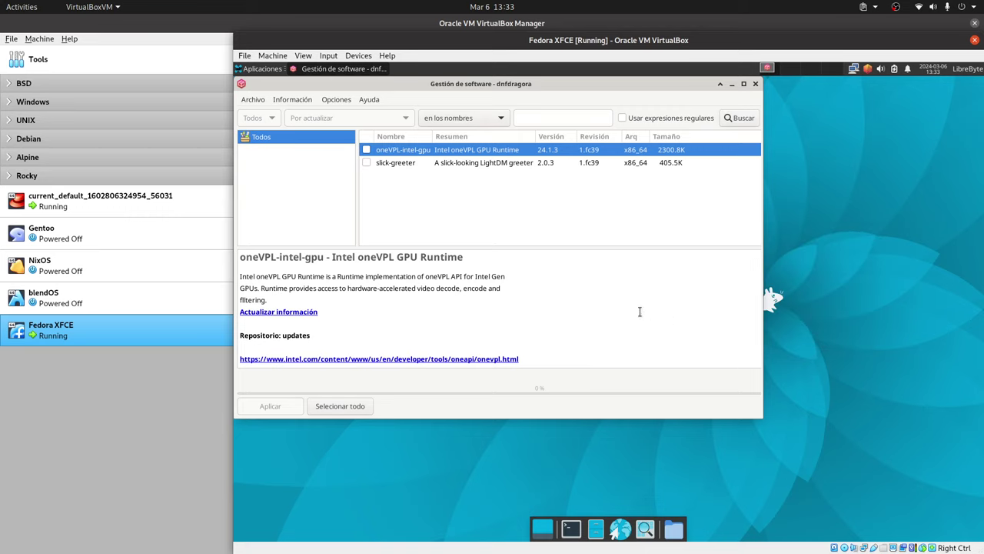
Step: Install the oneVPL-intel-gpu and slick-greeter updates, authorizing with the account password
left_click(366, 149)
left_click(366, 162)
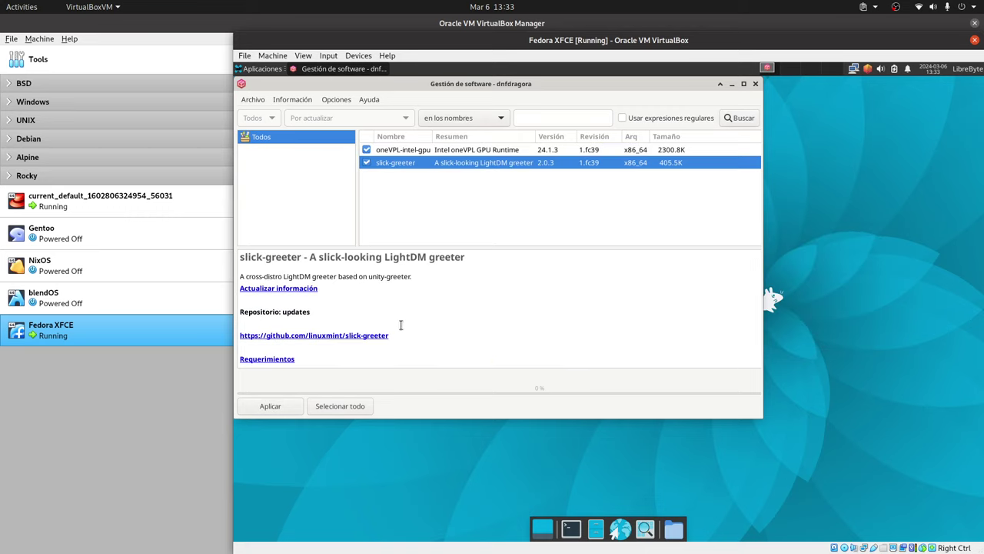
left_click(291, 411)
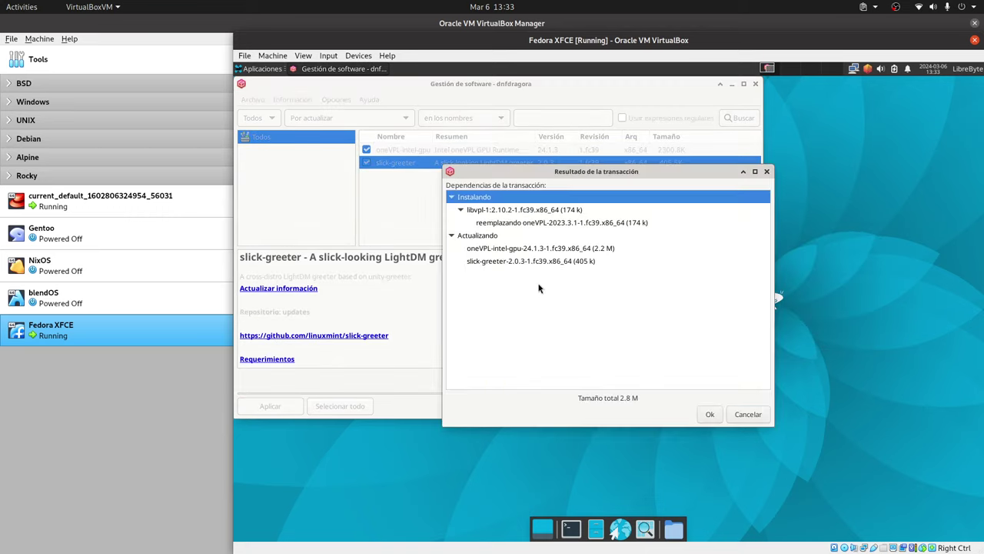
left_click(708, 415)
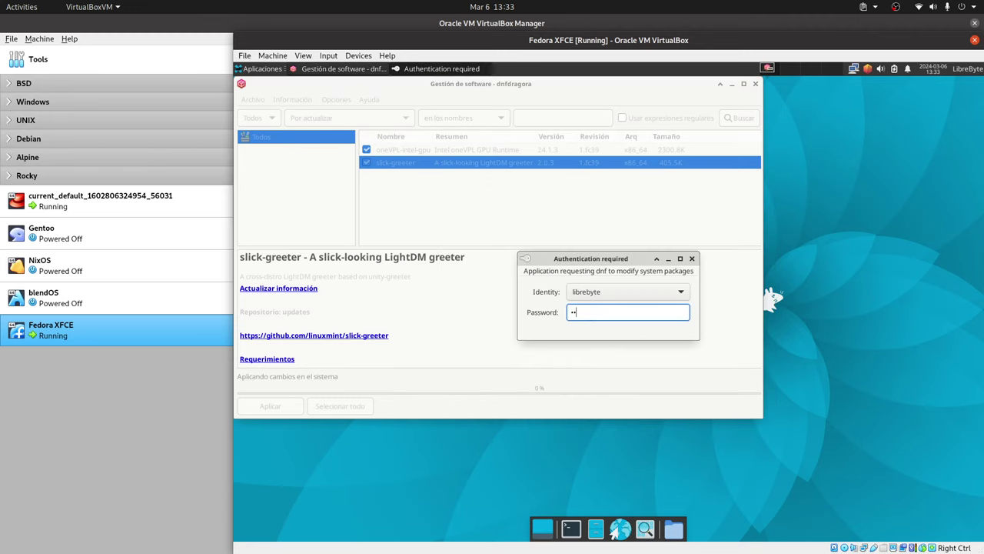
key("Return")
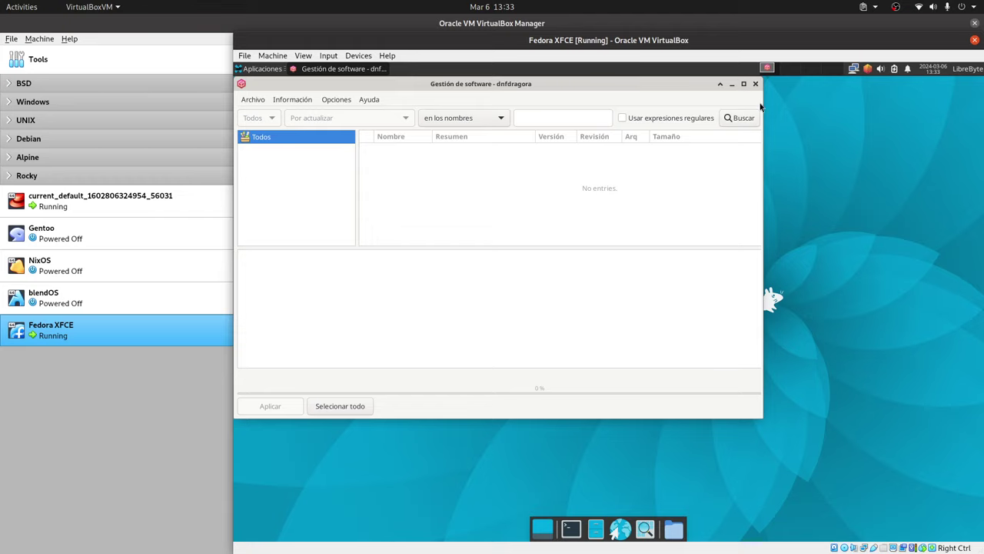
left_click(754, 85)
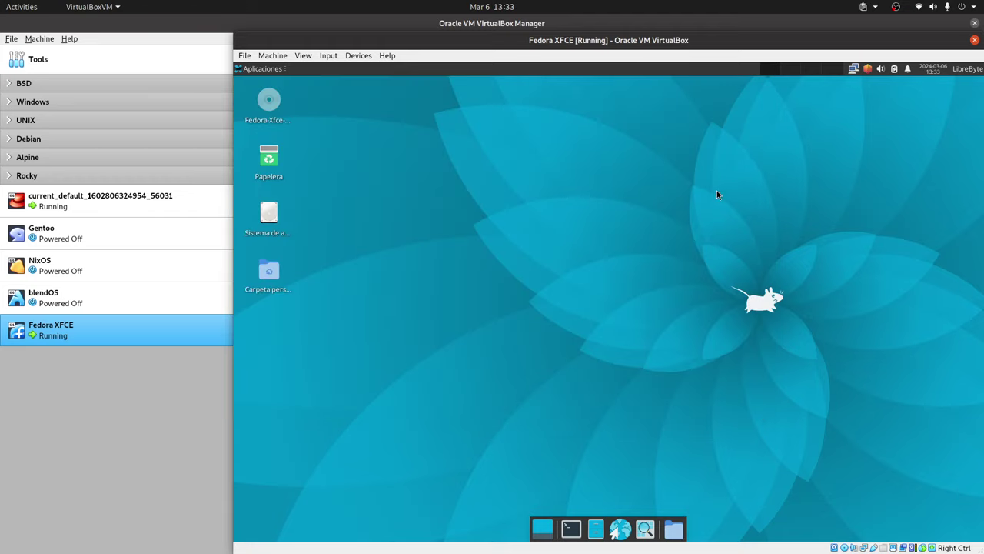
Step: Launch Apariencia via the application finder and apply the Arc style with its matching Xfwm4 theme
right_click(633, 155)
left_click(567, 177)
key("alt+F3")
type("aparien")
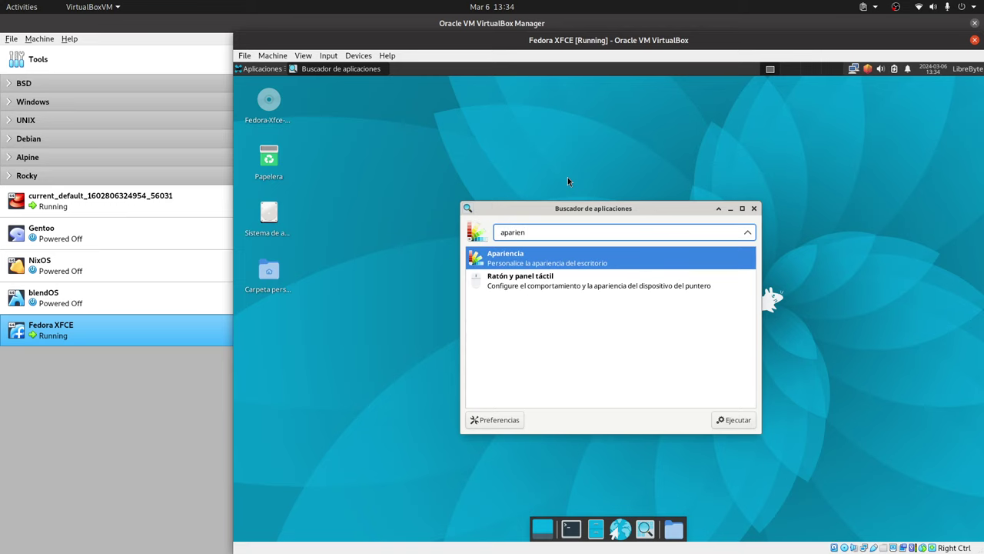
key("Return")
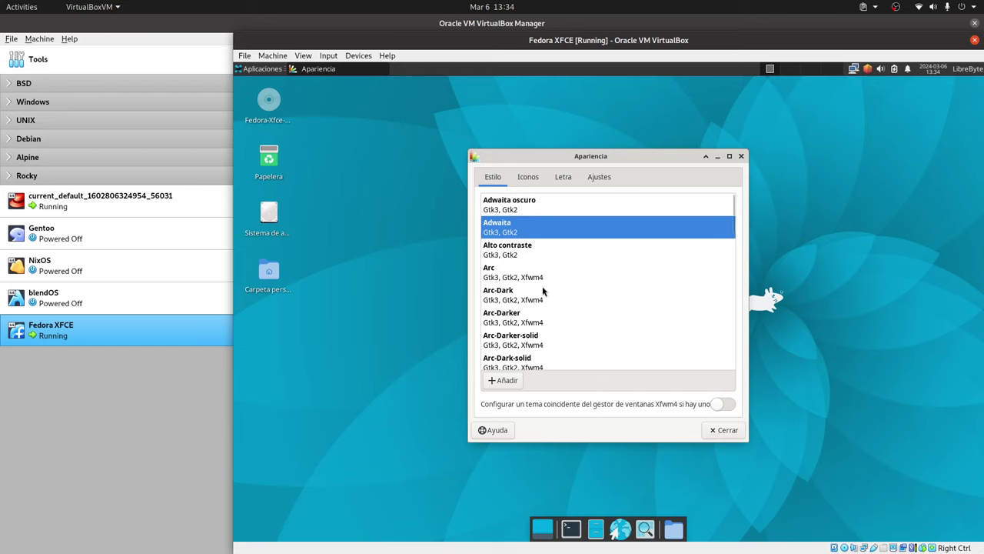
left_click(521, 280)
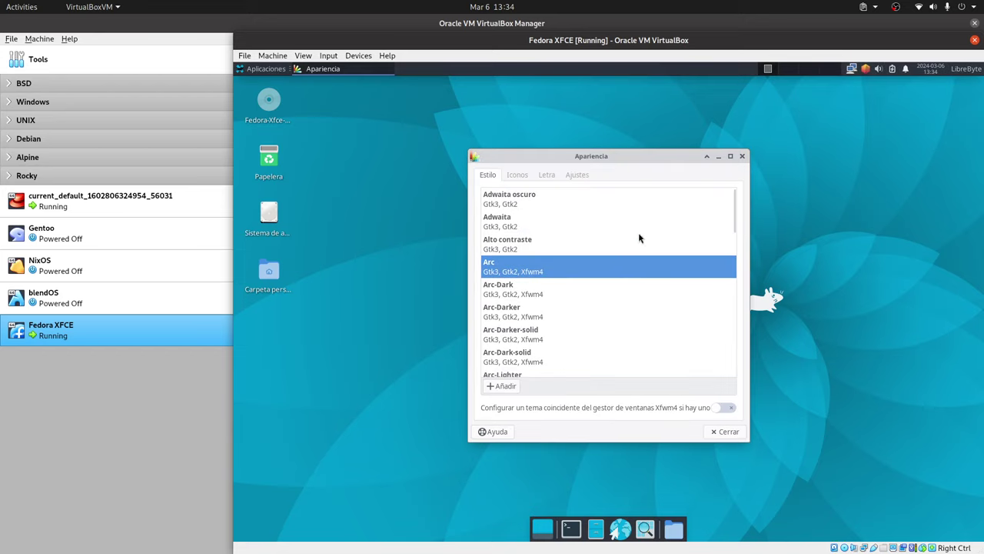
left_click(724, 408)
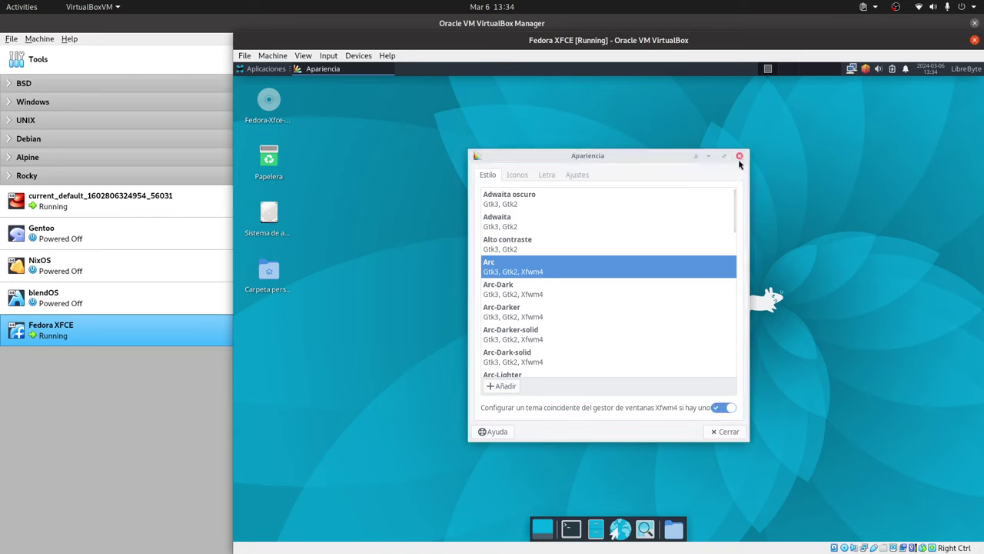
left_click_drag(613, 156, 597, 144)
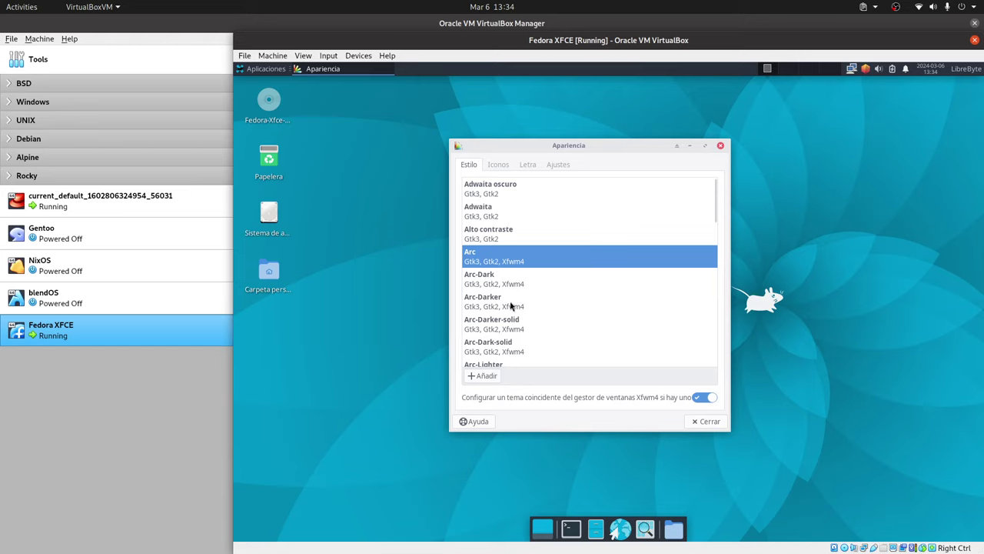
Step: Select elementary in the Iconos tab and close Apariencia
left_click(498, 165)
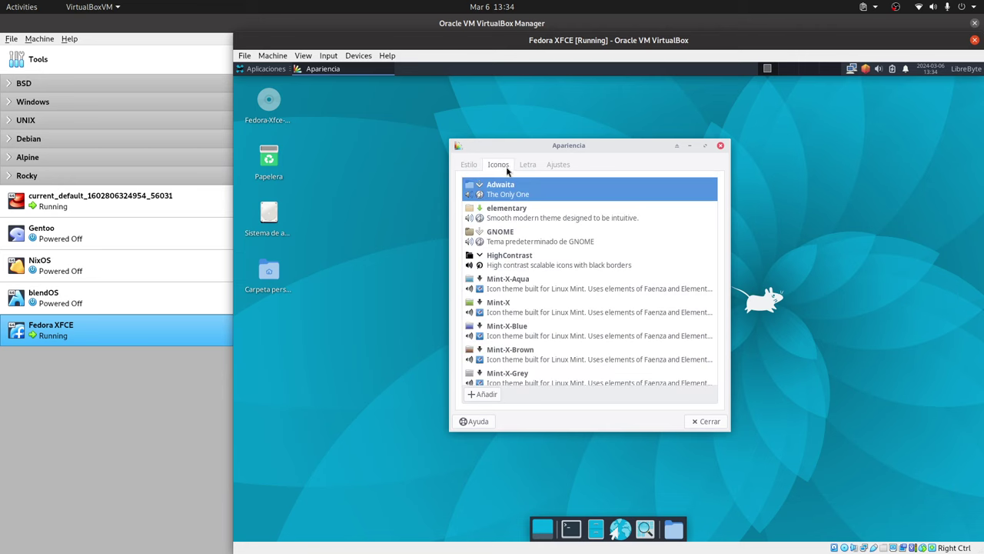
scroll(602, 263, "down", 12)
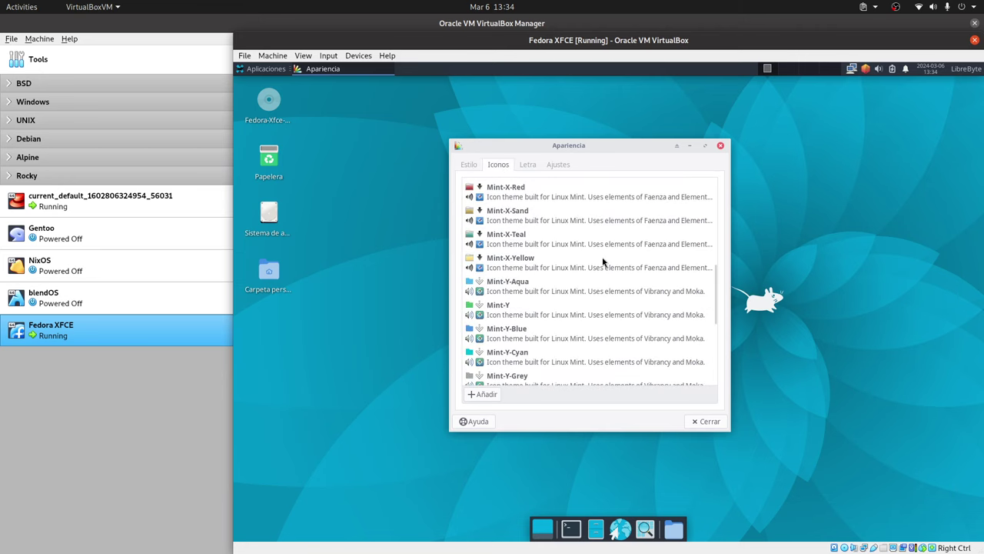
scroll(603, 262, "down", 1)
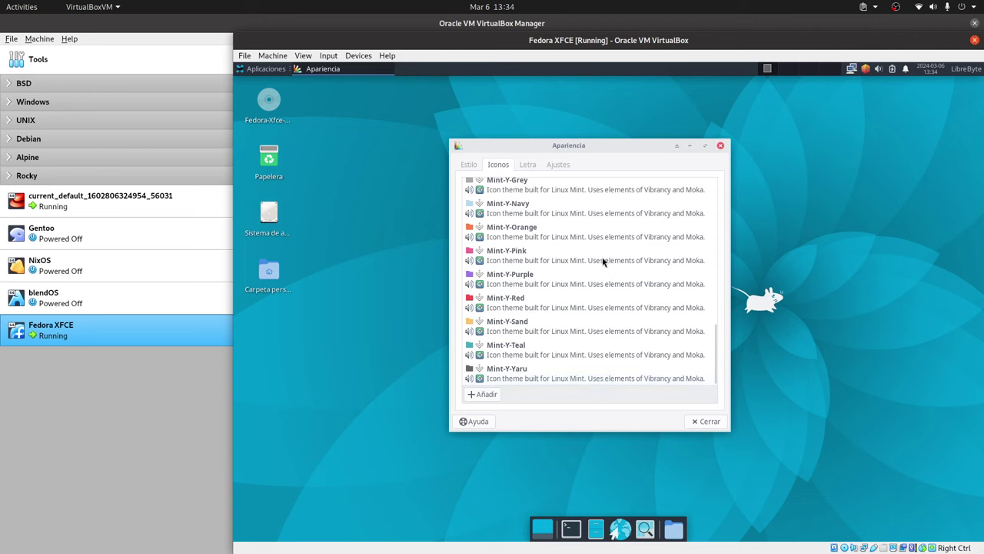
scroll(602, 263, "up", 15)
left_click(536, 219)
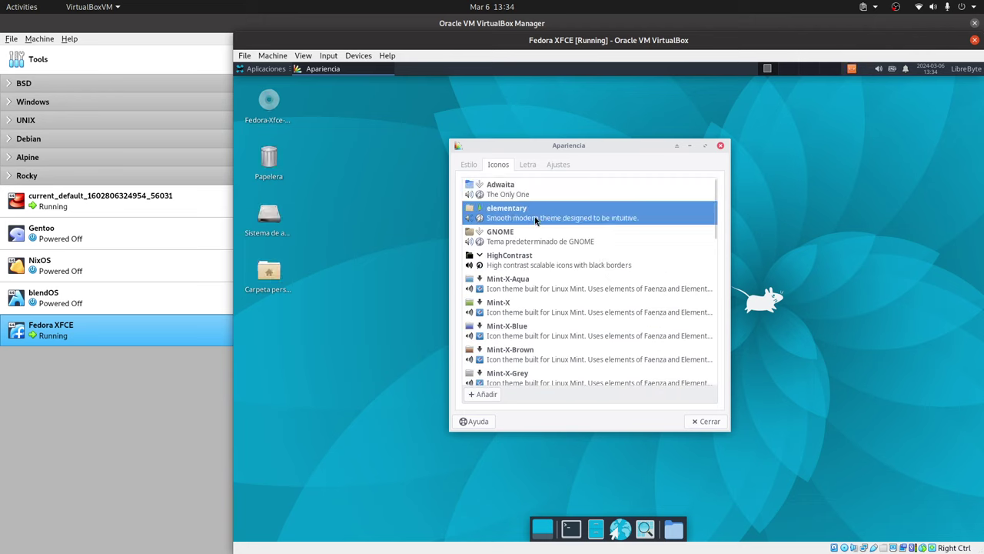
left_click(707, 421)
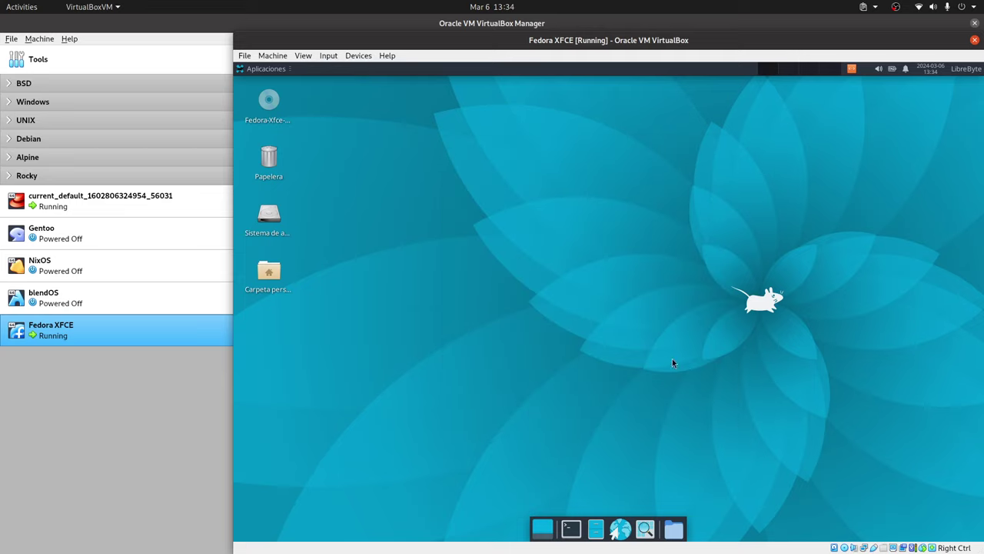
Step: Shut down the Fedora guest via Apagar, then start Fedora XFCE again from VirtualBox Manager
left_click(965, 69)
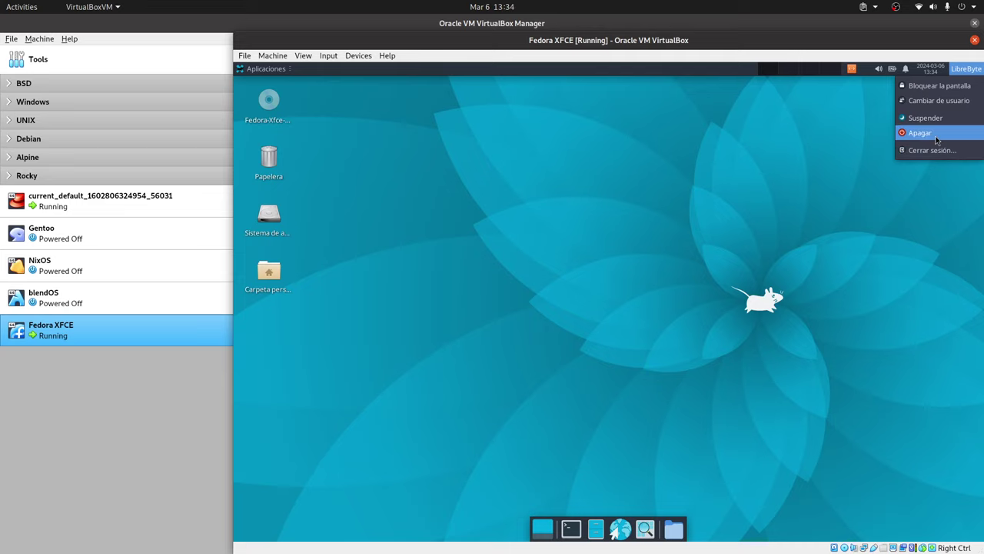
left_click(935, 136)
left_click(681, 329)
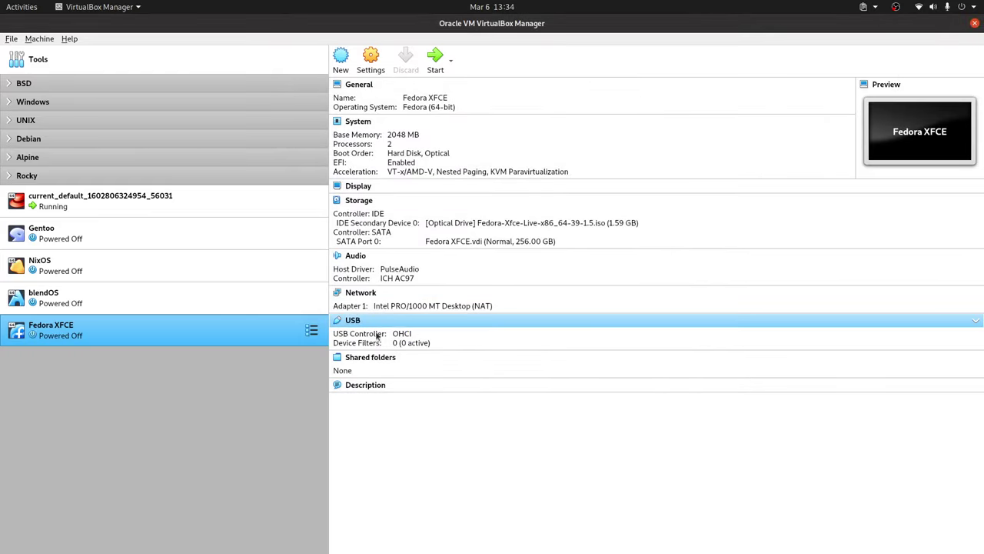
double_click(243, 332)
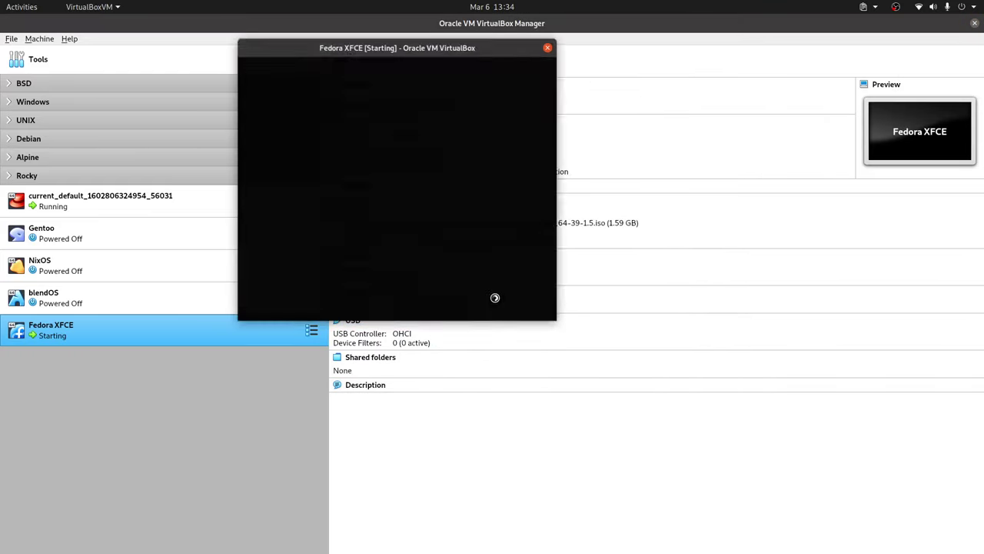
Step: Boot the default GRUB entry and log in at the LightDM greeter with the account password
key("Return")
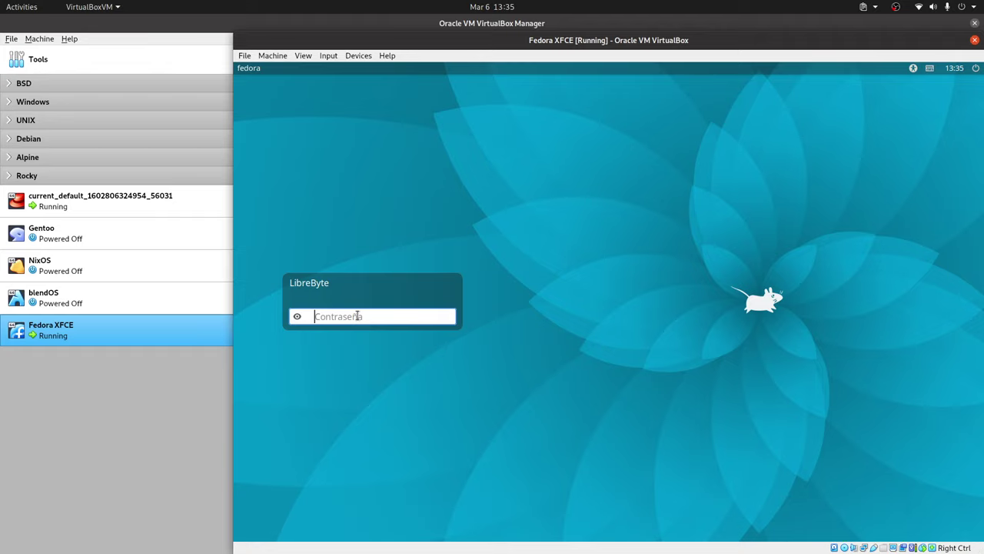
type("••")
key("Return")
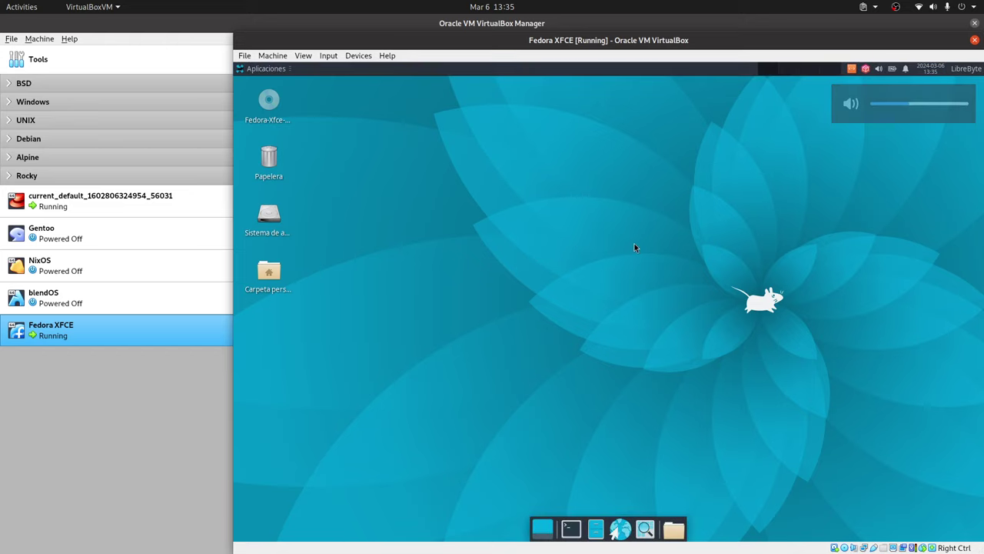
left_click(673, 529)
Step: Open the librebyte home folder in Thunar, shift it right, and show dnfdragora's tray options
left_click(669, 344)
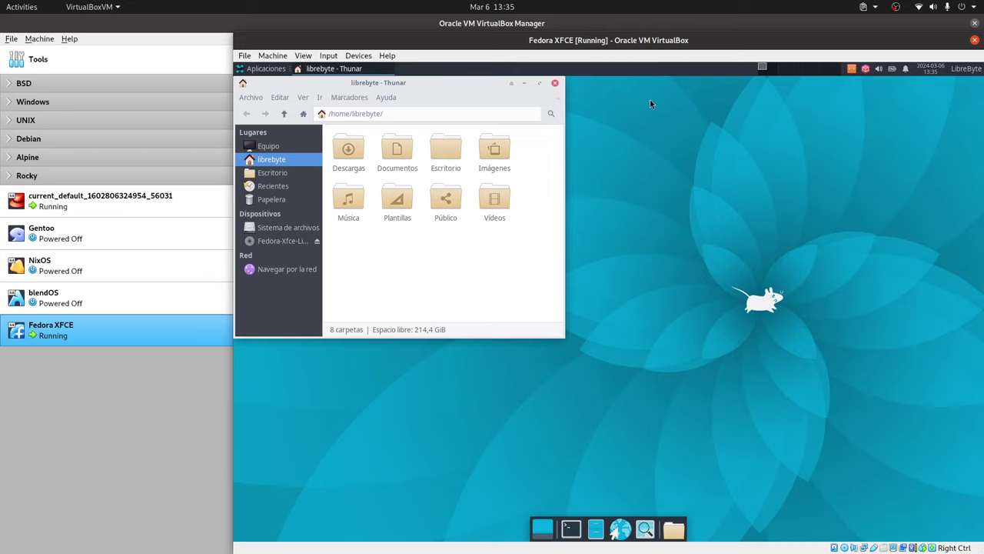
right_click(865, 69)
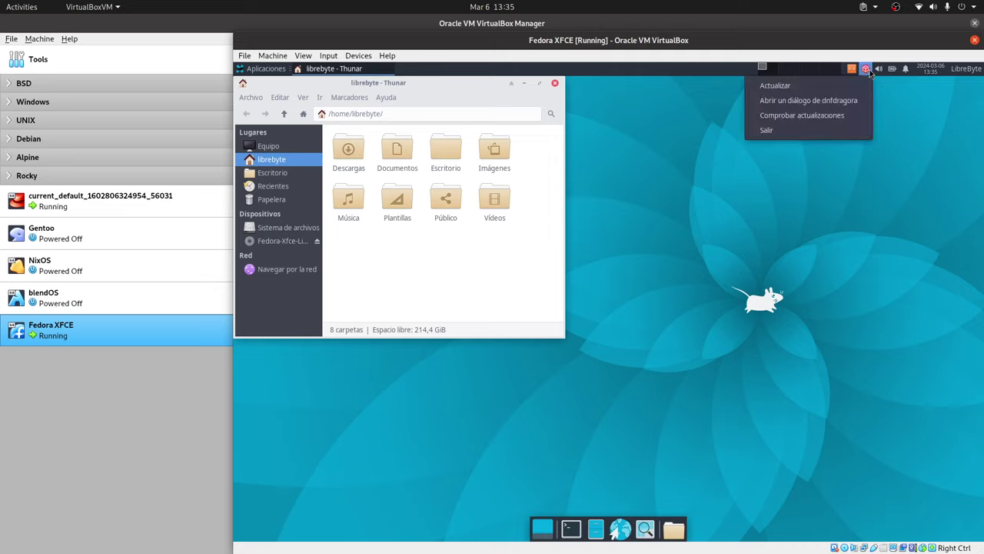
left_click(600, 147)
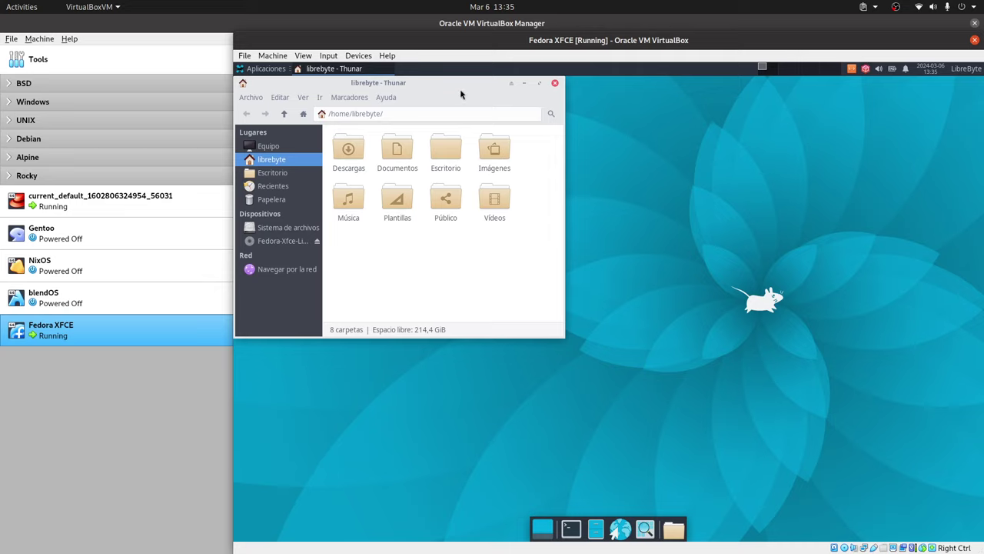
left_click_drag(460, 88, 480, 93)
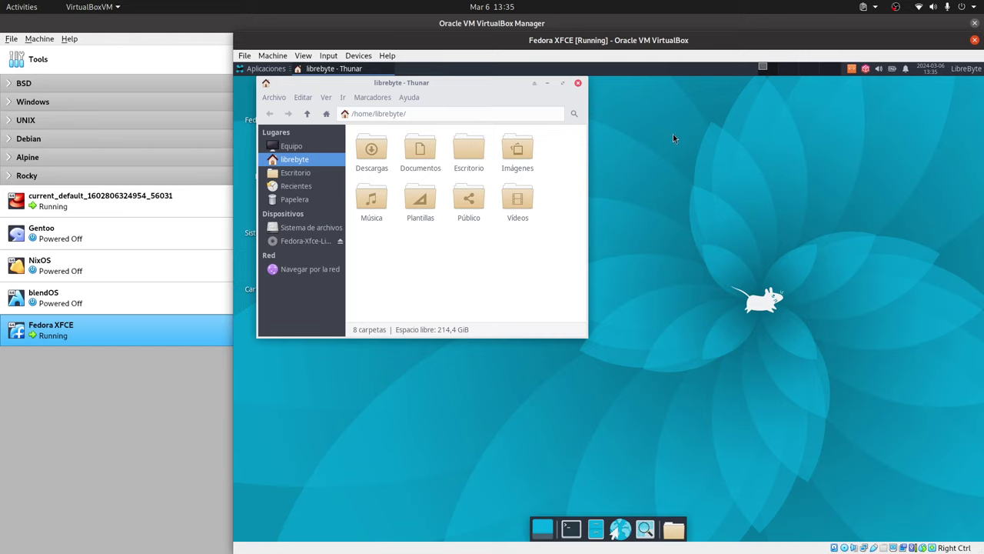
left_click(865, 68)
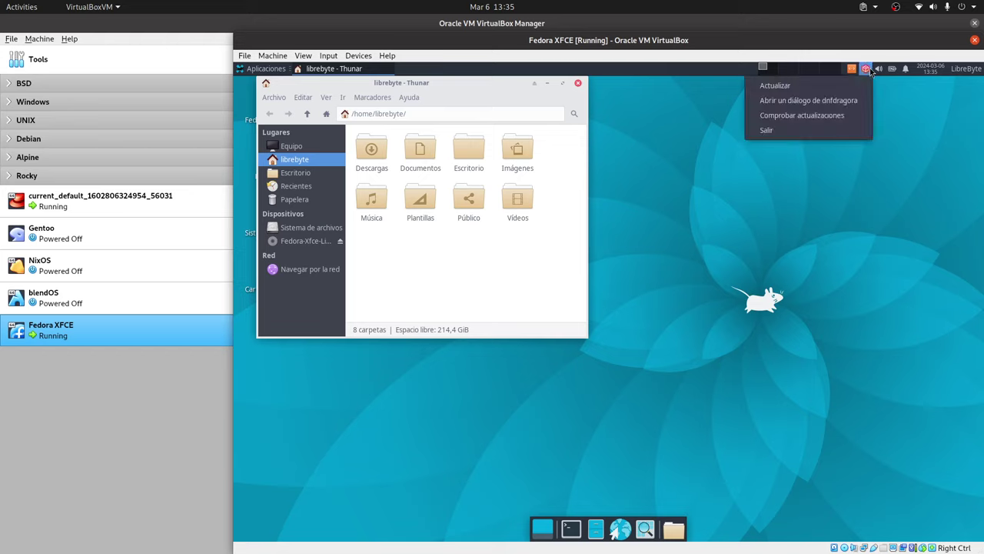
Step: Open a dnfdragora dialog and search the packages for lightdm
left_click(811, 102)
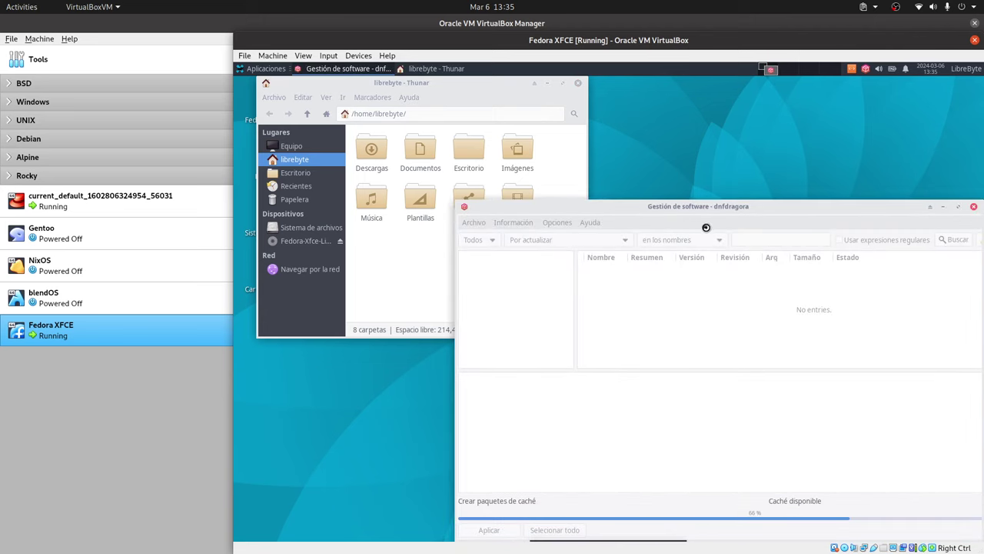
left_click(763, 237)
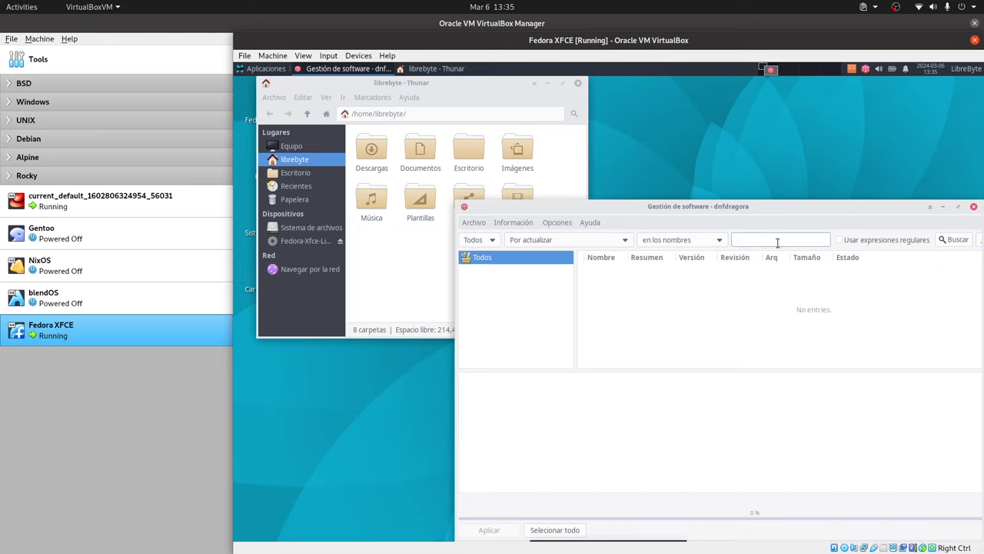
type("lightdm")
key("Return")
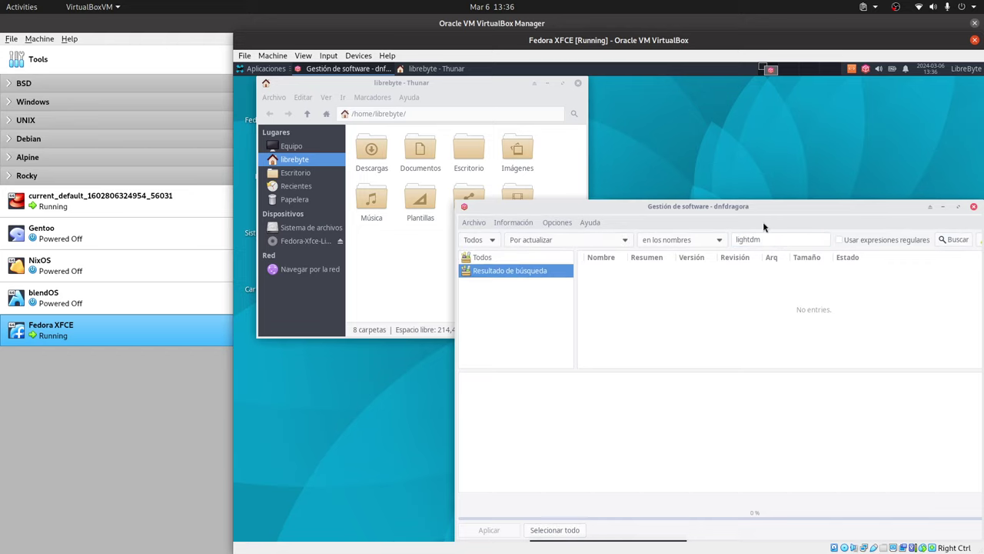
left_click_drag(748, 206, 703, 211)
left_click(460, 239)
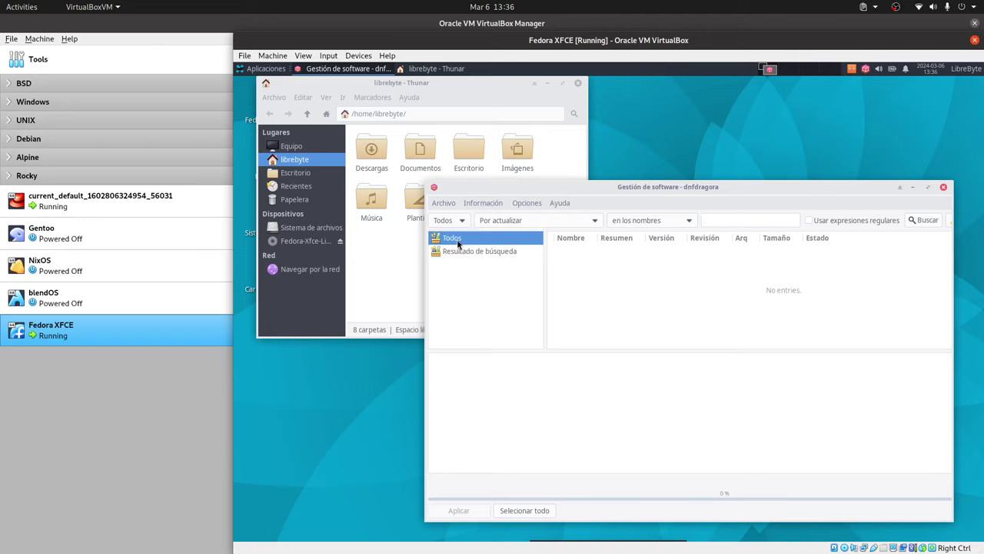
left_click(735, 221)
type("lightdm")
key("Return")
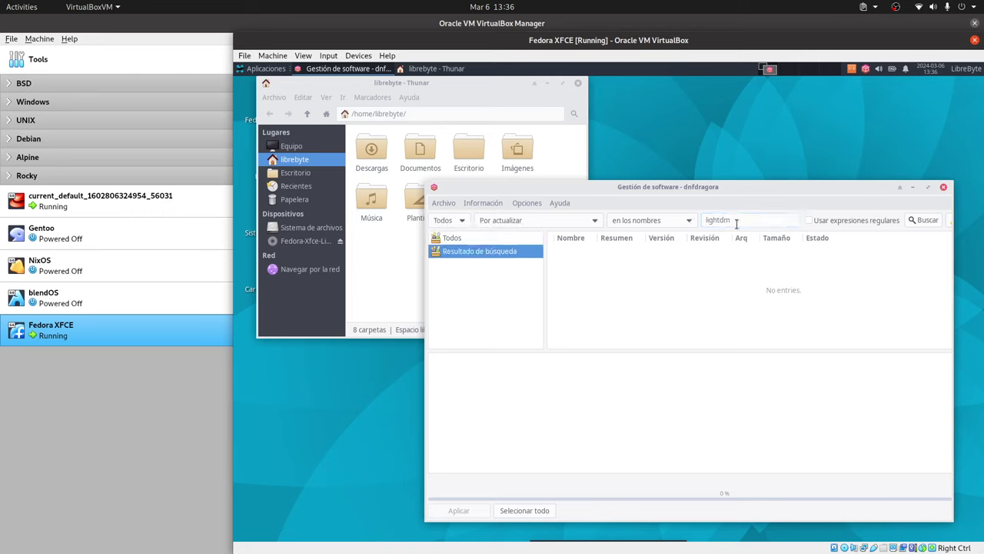
Step: Retry the package search with edited terms such as 'ligth'
left_click(719, 221)
key("BackSpace")
type("h")
key("Return")
left_click(455, 239)
left_click(719, 219)
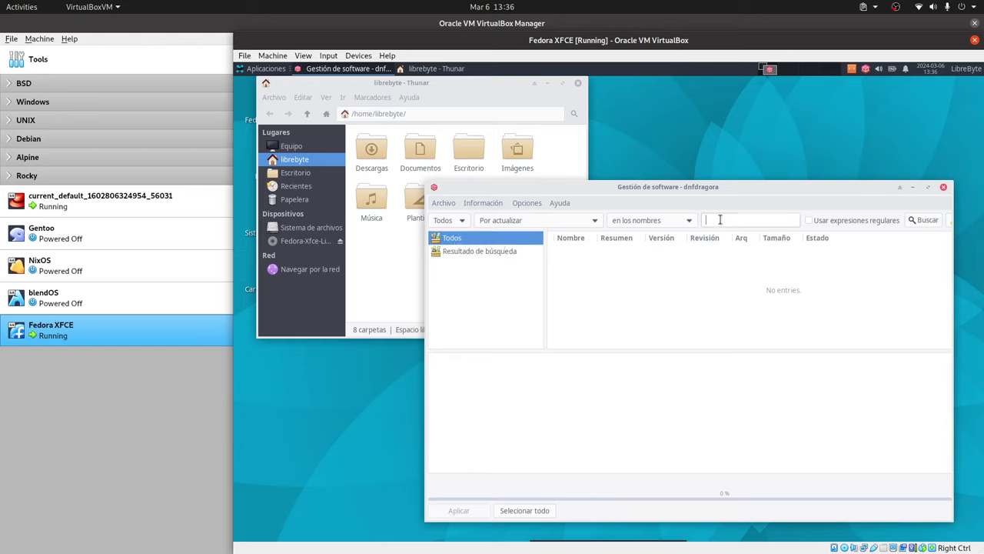
type("ligth")
key("Return")
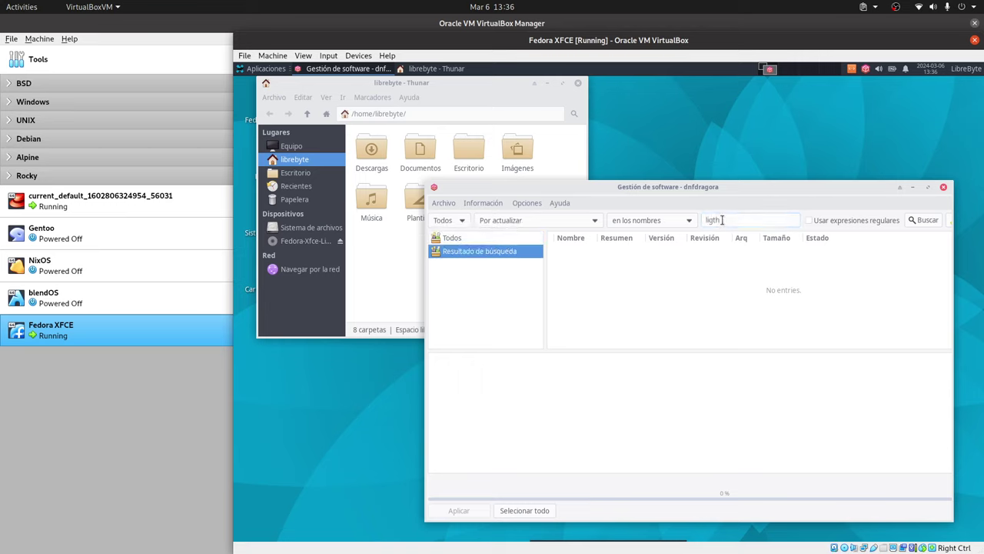
left_click(452, 238)
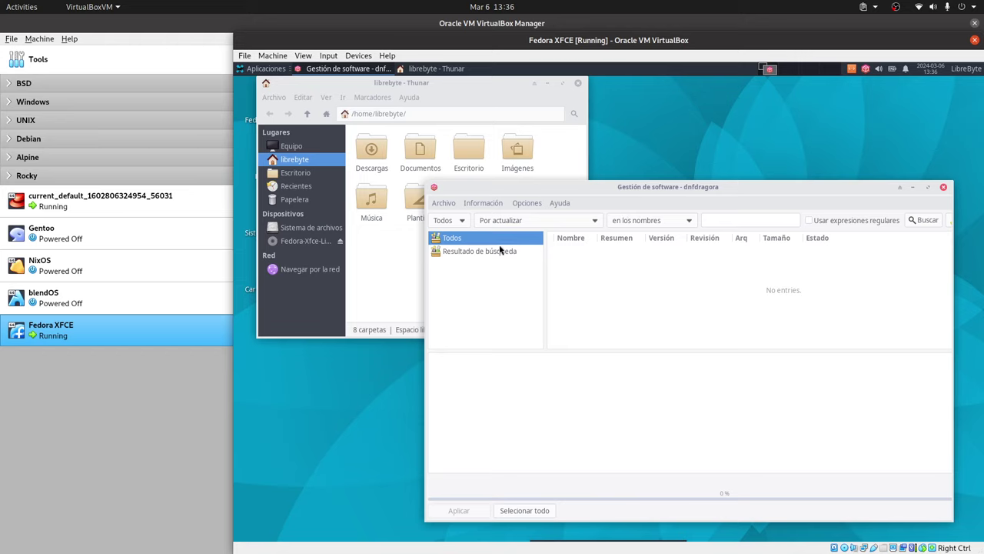
Step: Browse dnfdragora's status filter, information and menu options without changing anything
left_click(479, 250)
left_click(514, 223)
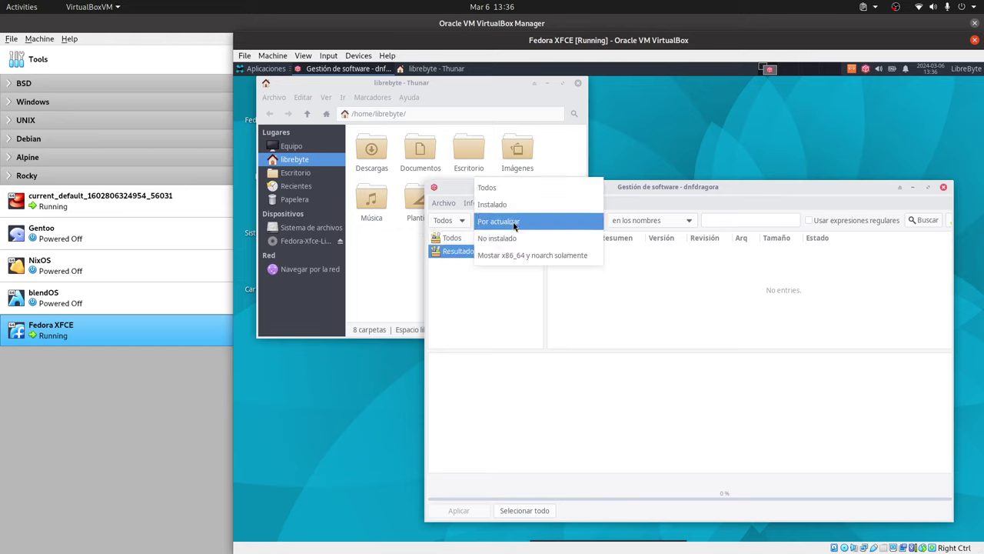
left_click(514, 223)
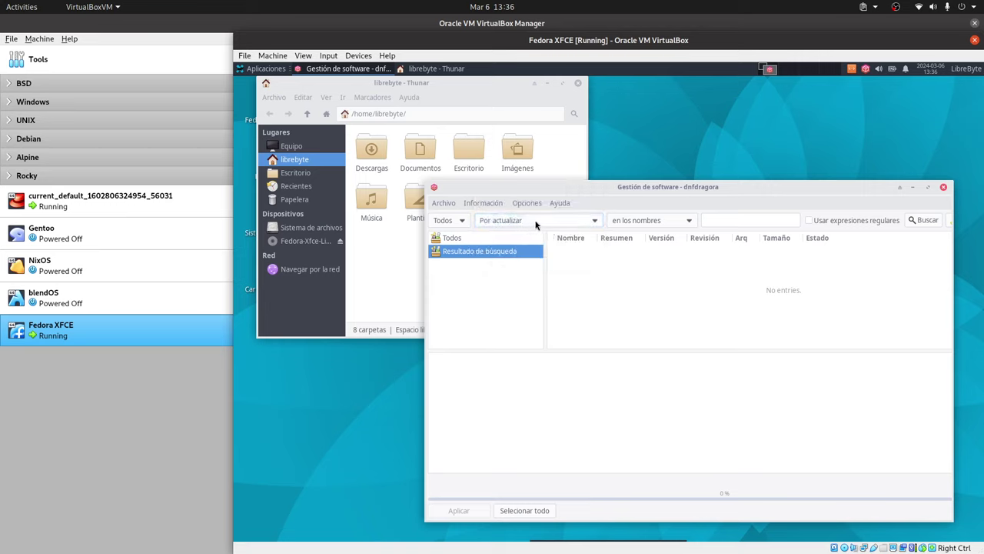
left_click(536, 223)
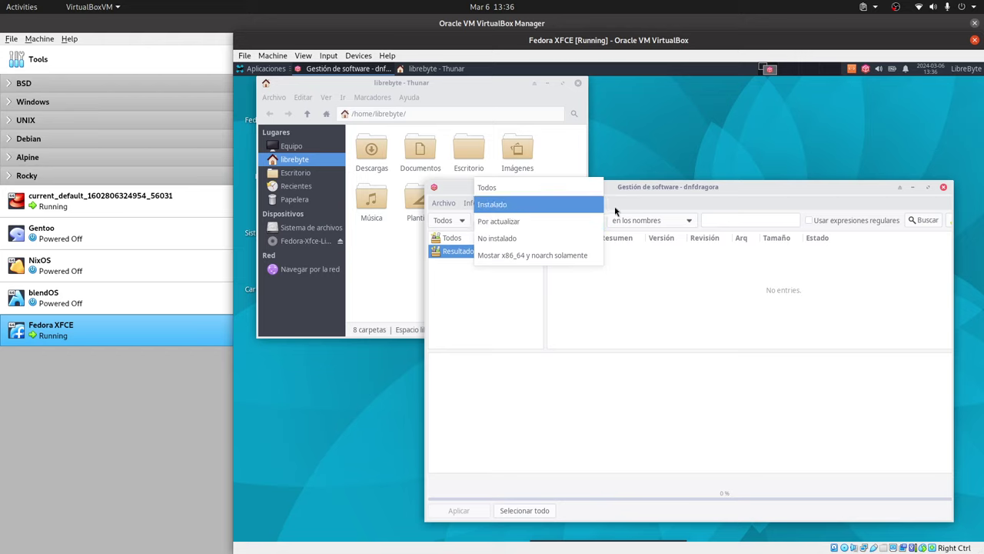
left_click(643, 200)
left_click(482, 203)
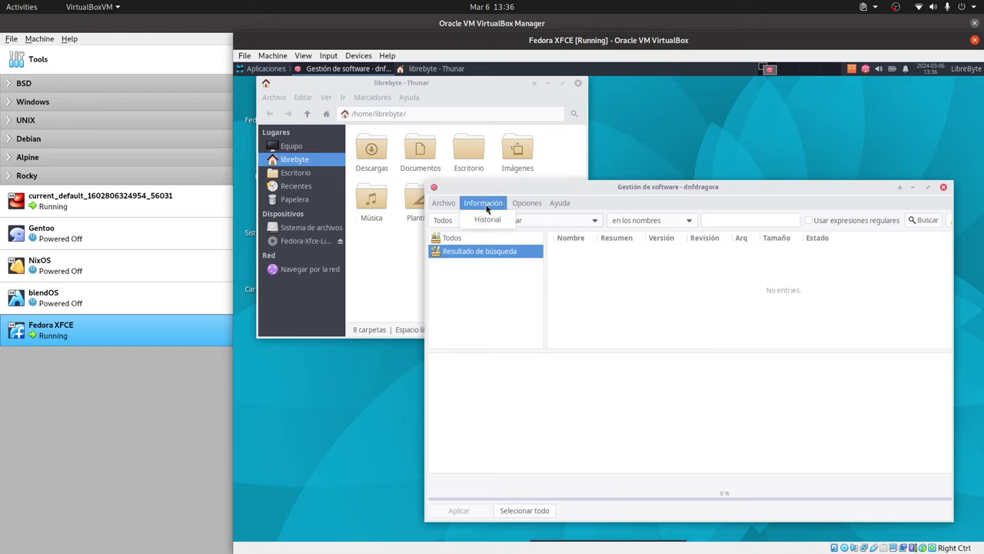
mouse_move(443, 203)
left_click(261, 69)
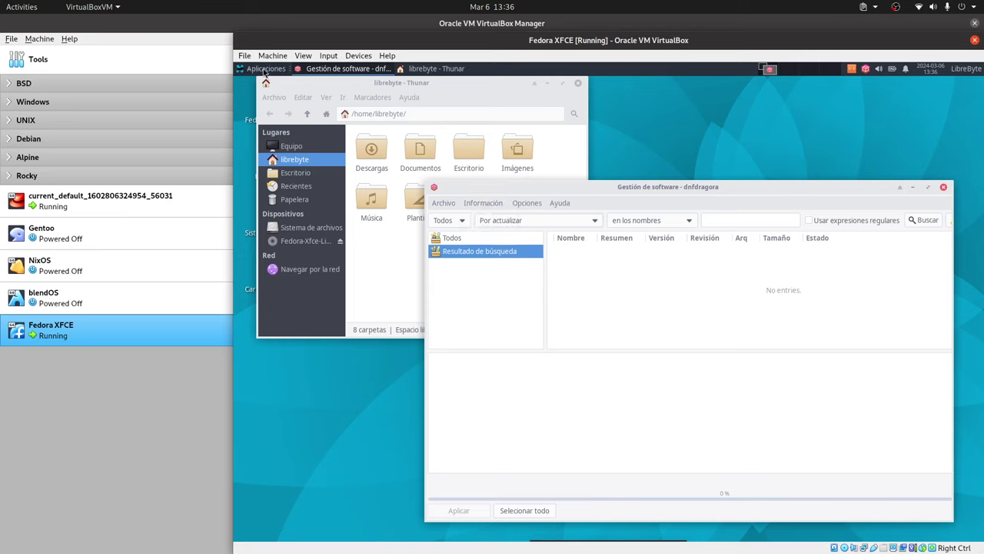
left_click(266, 68)
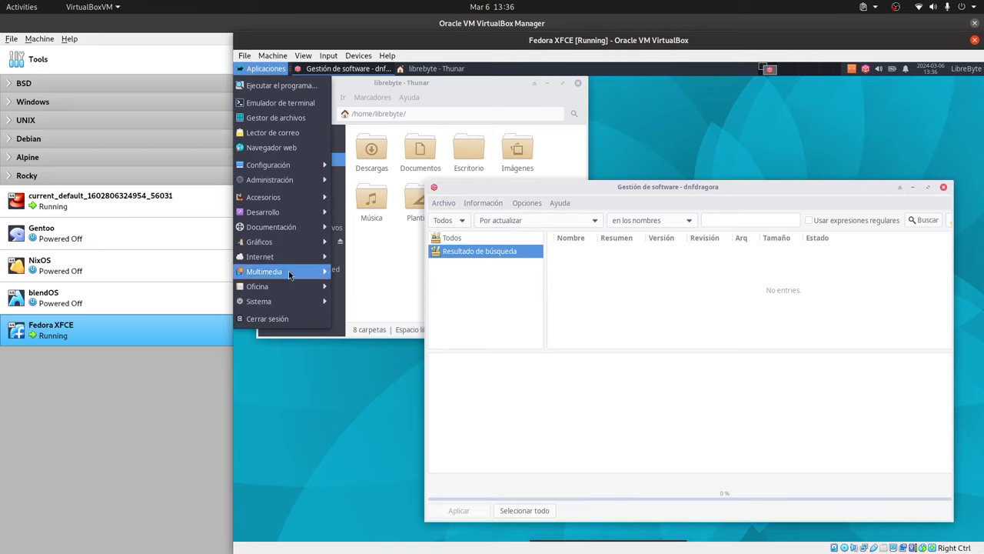
left_click(526, 190)
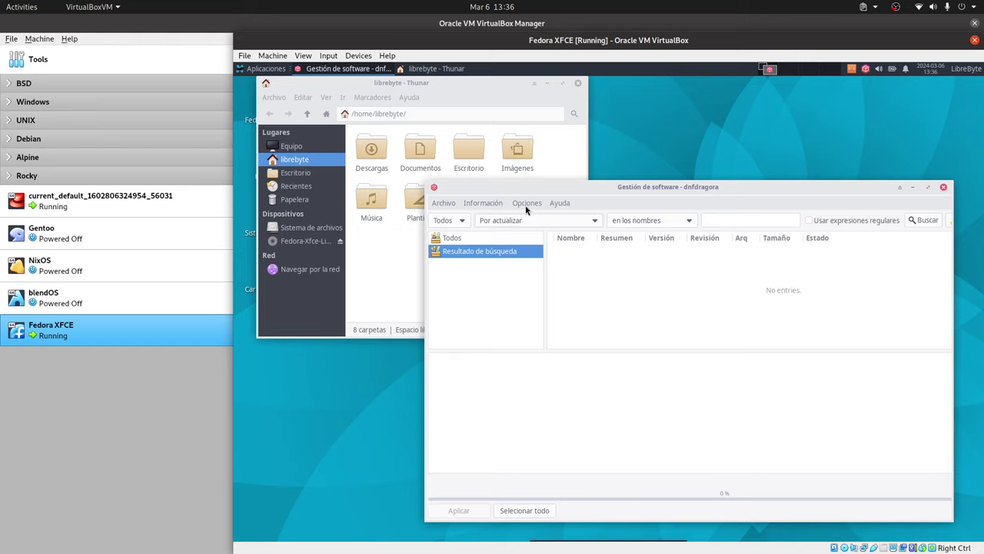
Step: Change the package status filter from Por actualizar to Todos
left_click(535, 221)
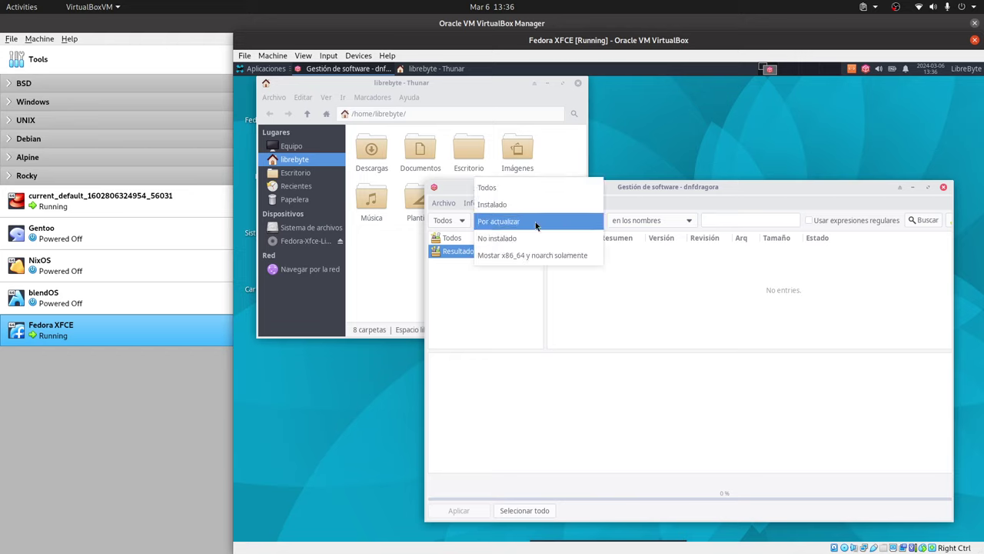
key("Escape")
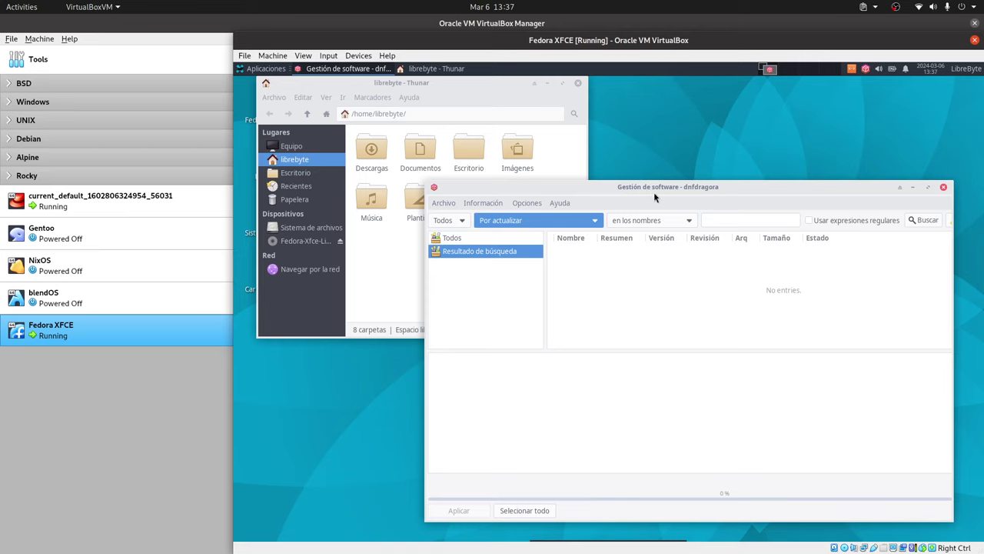
left_click_drag(653, 193, 651, 178)
left_click(587, 206)
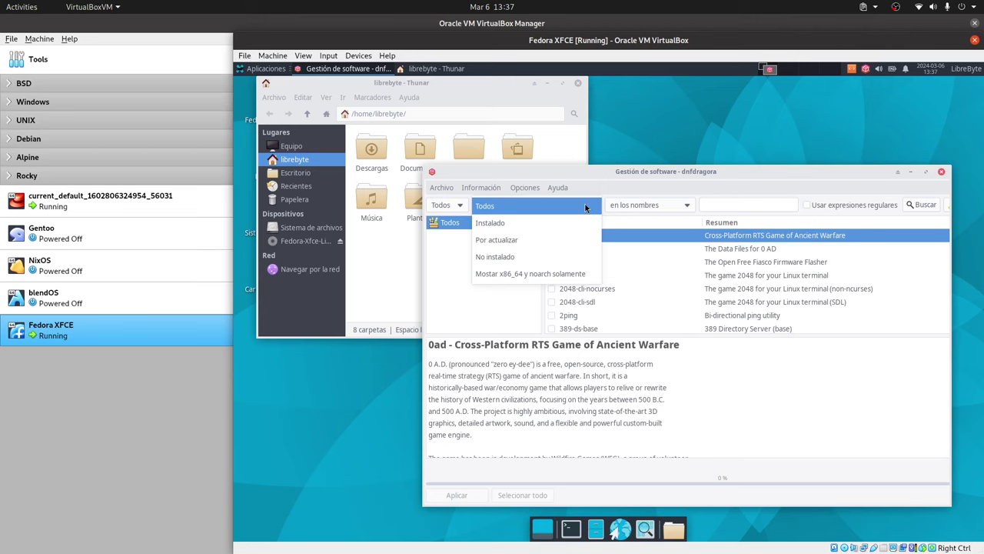
left_click(585, 206)
Step: Search all packages for 'ligthdm', then shorten the term and search again
left_click(725, 203)
type("li")
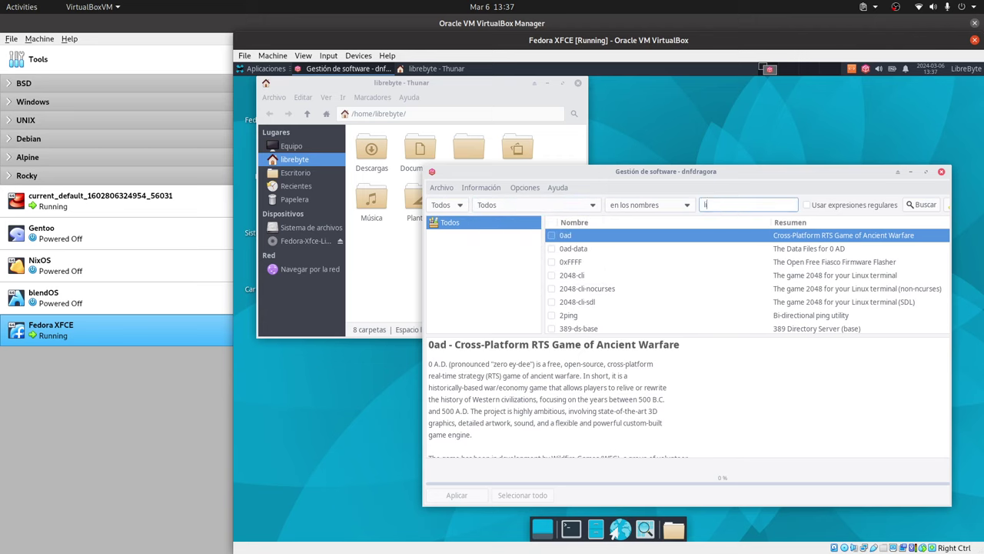
type("gthdm")
key("Return")
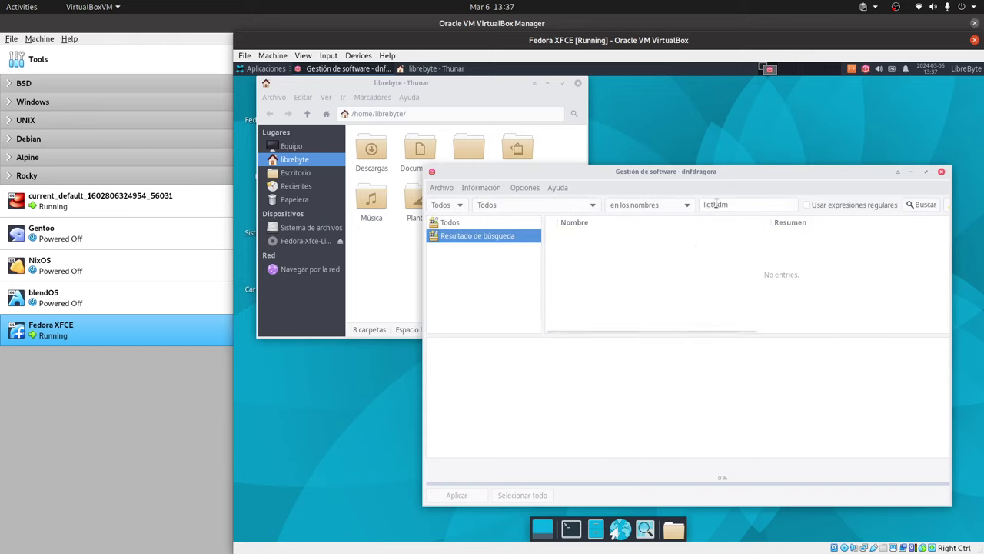
left_click(715, 203)
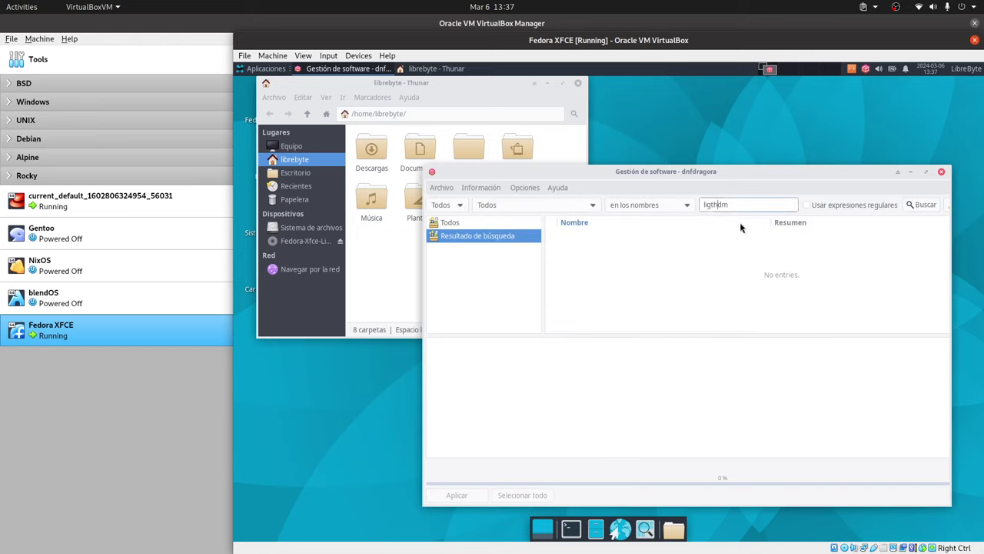
key("BackSpace")
key("BackSpace")
key("Return")
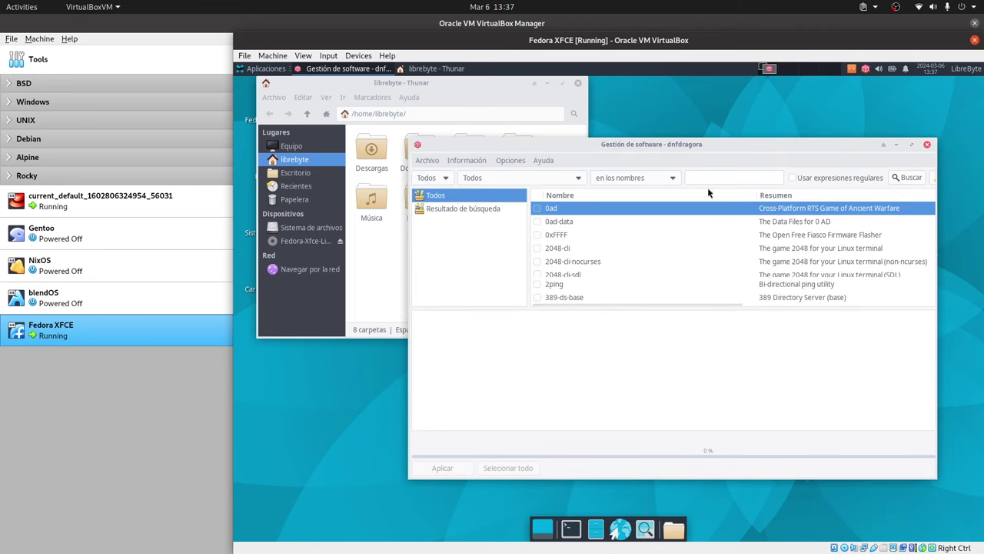
Step: Correct the search term to 'lightdm' and run the search
left_click(706, 178)
type("light")
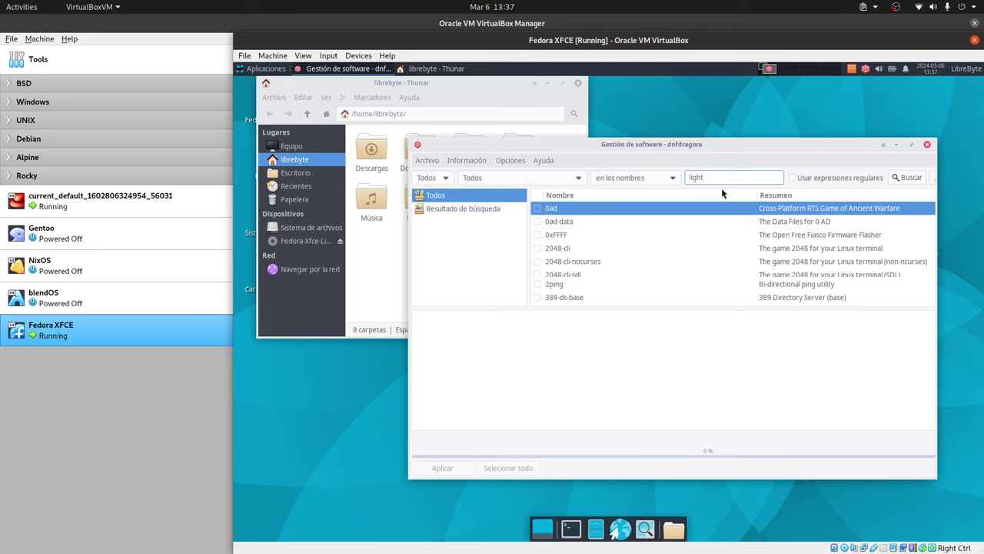
type("igthdm")
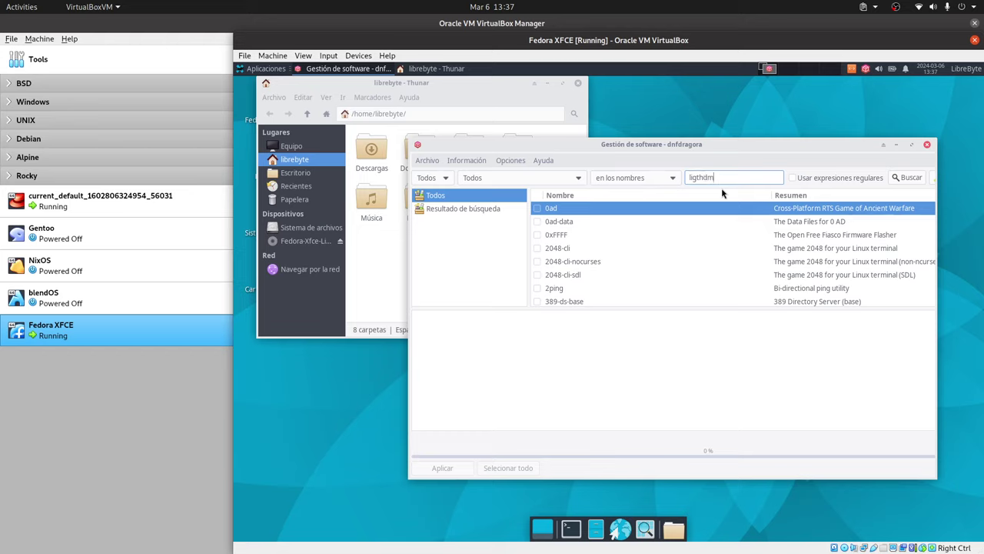
key("Return")
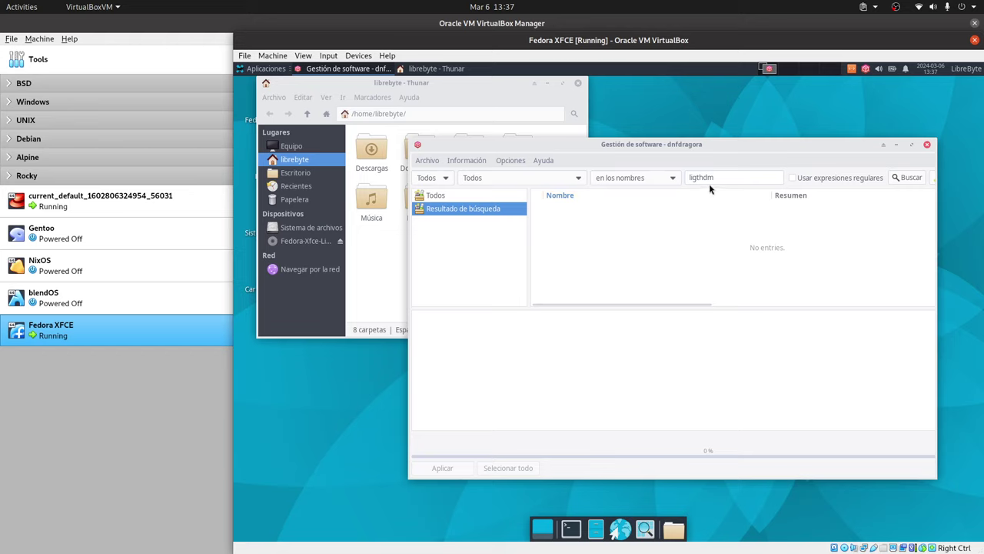
left_click(699, 179)
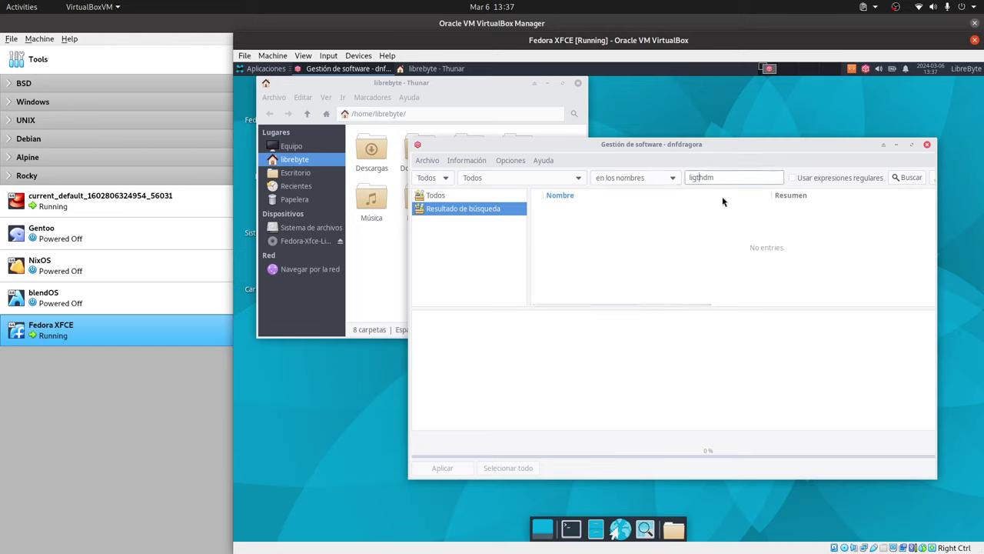
key("BackSpace")
key("Right")
type("t")
key("Return")
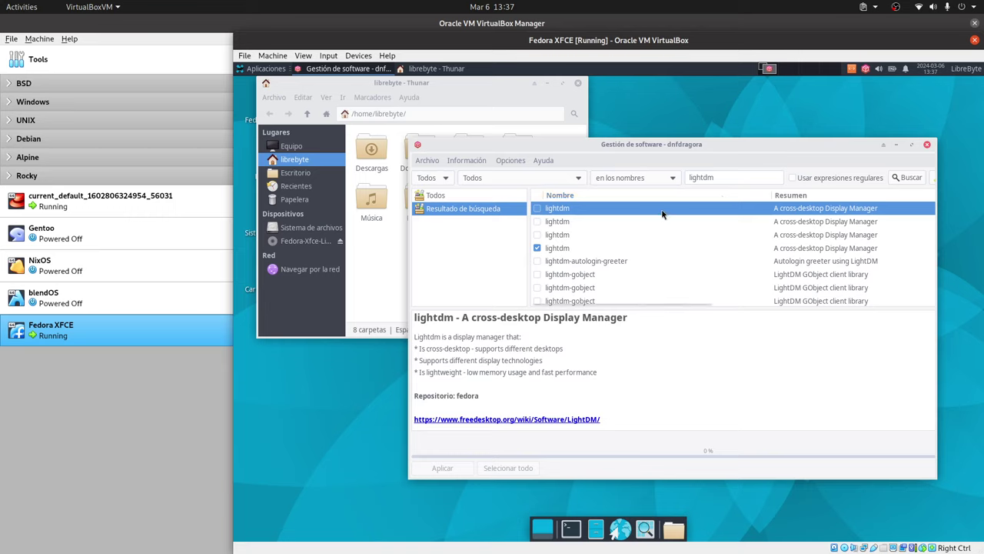
Step: Tick lightdm-gtk-greeter-settings for installation in the lightdm results
left_click(537, 274)
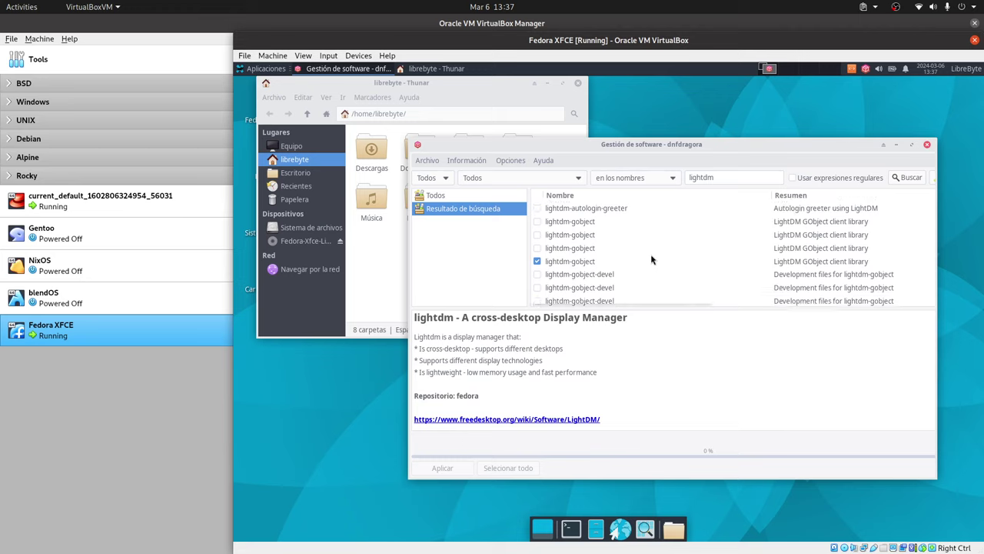
scroll(651, 259, "down", 1)
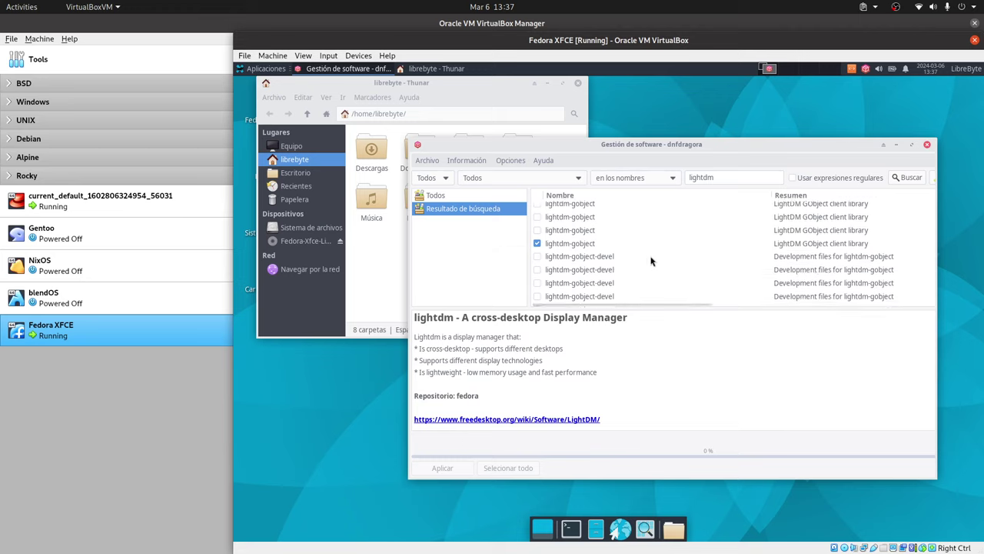
scroll(651, 259, "down", 4)
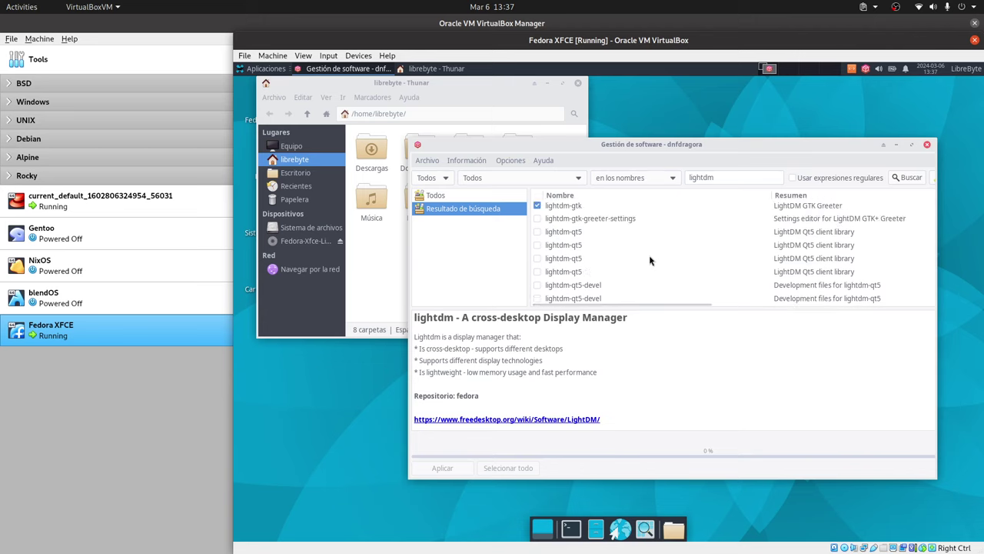
left_click(539, 218)
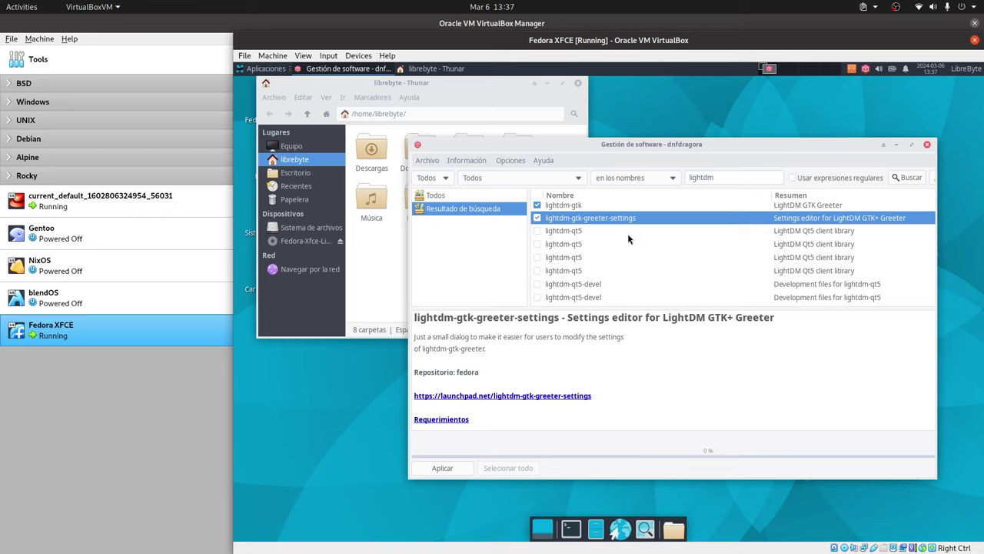
Step: List the /etc/lightdm config files in a Terminal via tab completion, then close it
left_click(571, 528)
type("cat")
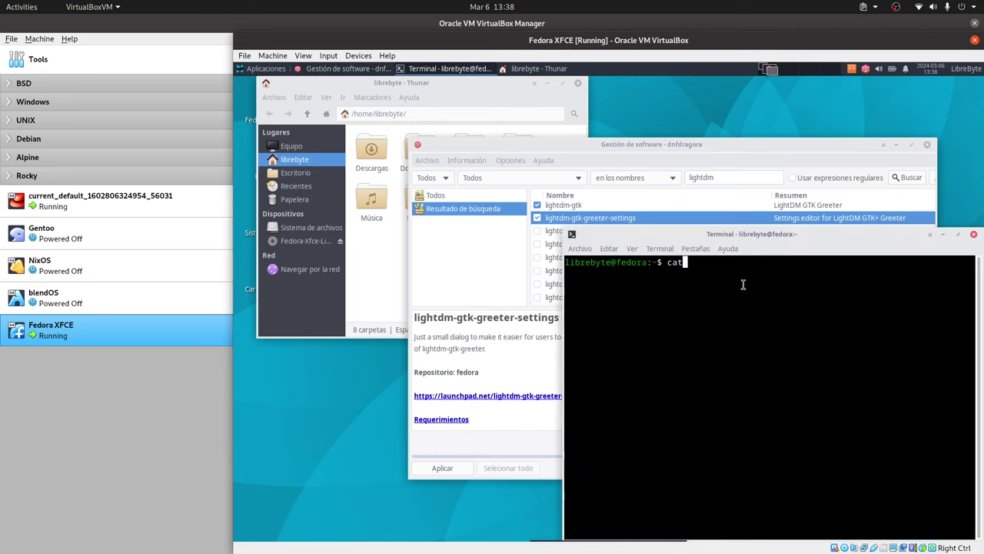
type(" /etc/lig")
key("Tab")
key("Tab")
key("Tab")
key("Tab")
key("Tab")
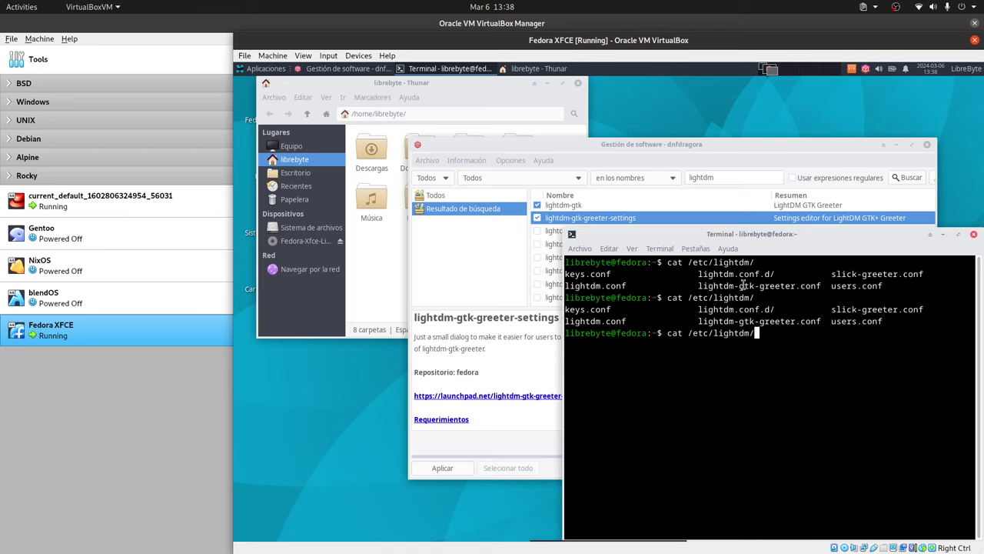
double_click(779, 324)
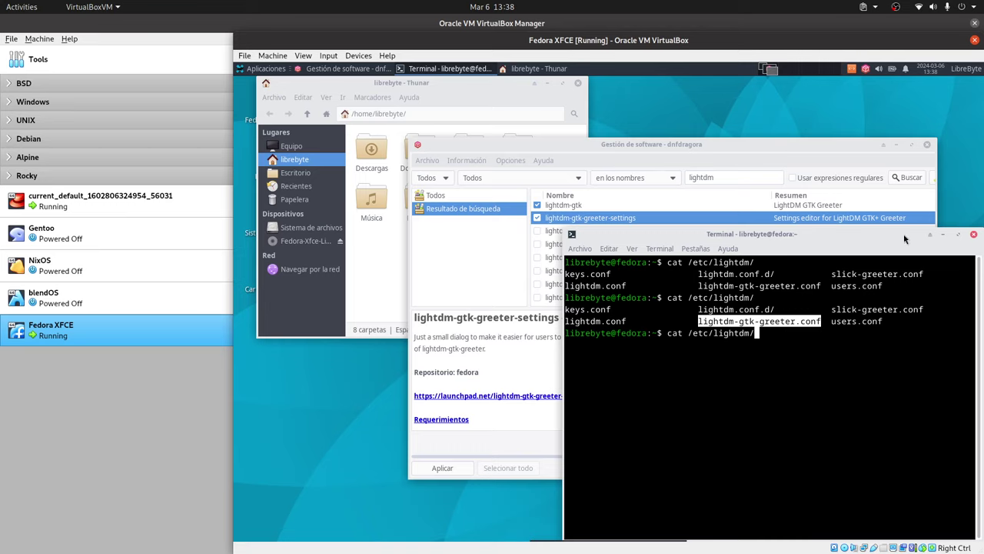
left_click(973, 236)
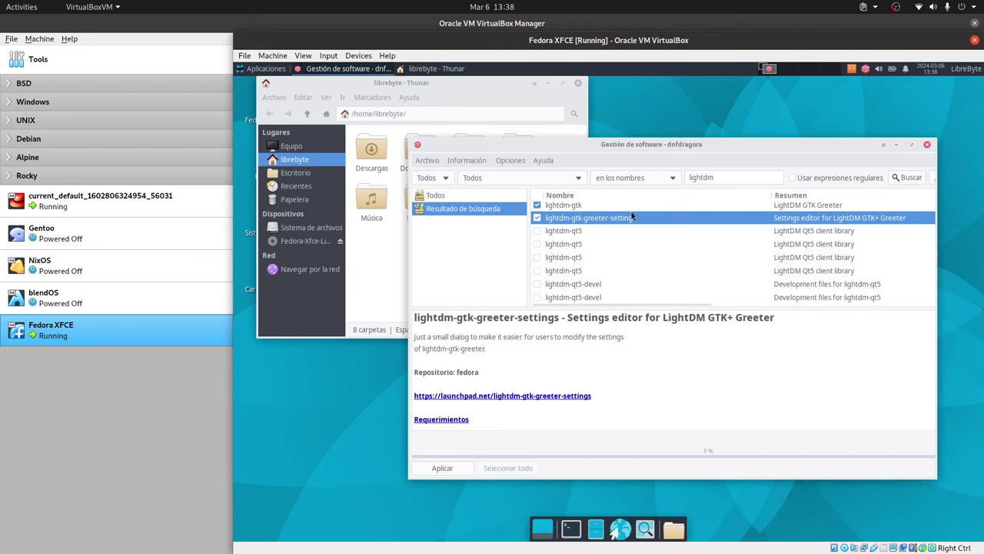
Step: Apply the lightdm-gtk-greeter-settings 1.2.2-21.fc39 installation, authorizing with the account password
left_click(443, 468)
left_click(713, 416)
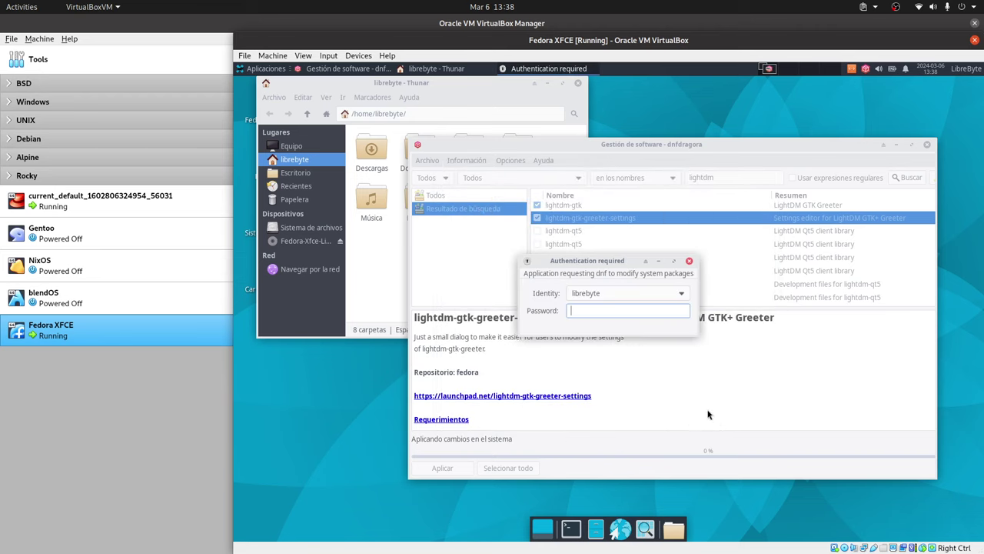
type("****")
key("Return")
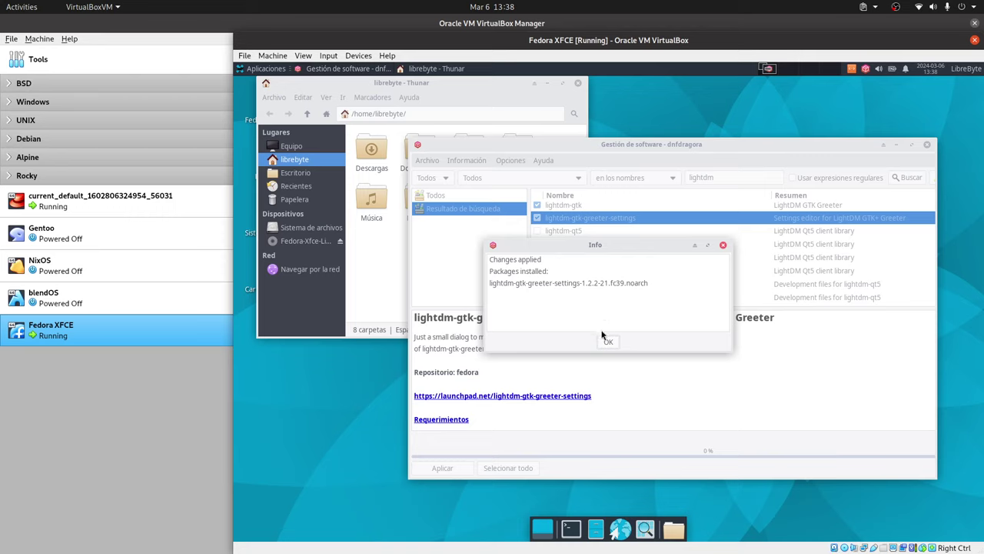
left_click(606, 345)
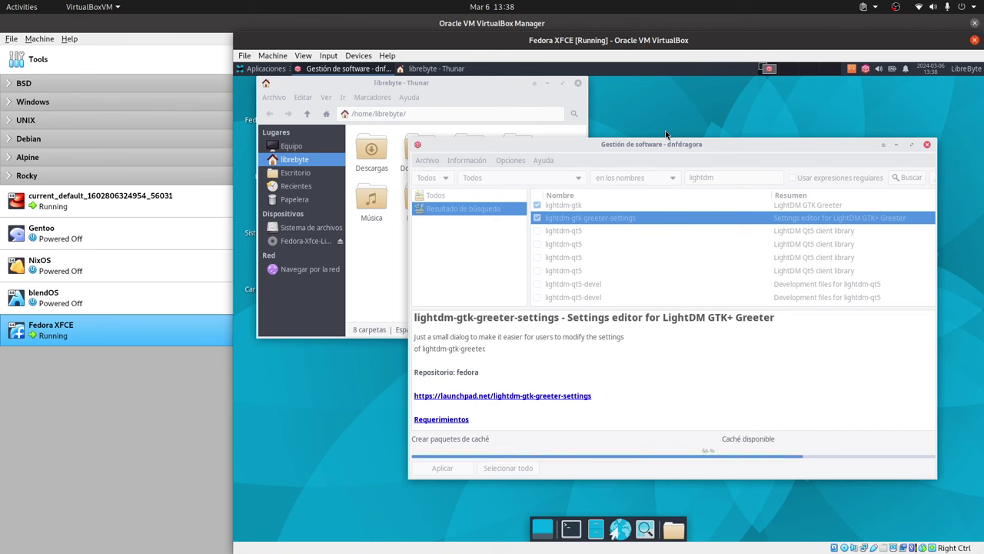
key("alt+F3")
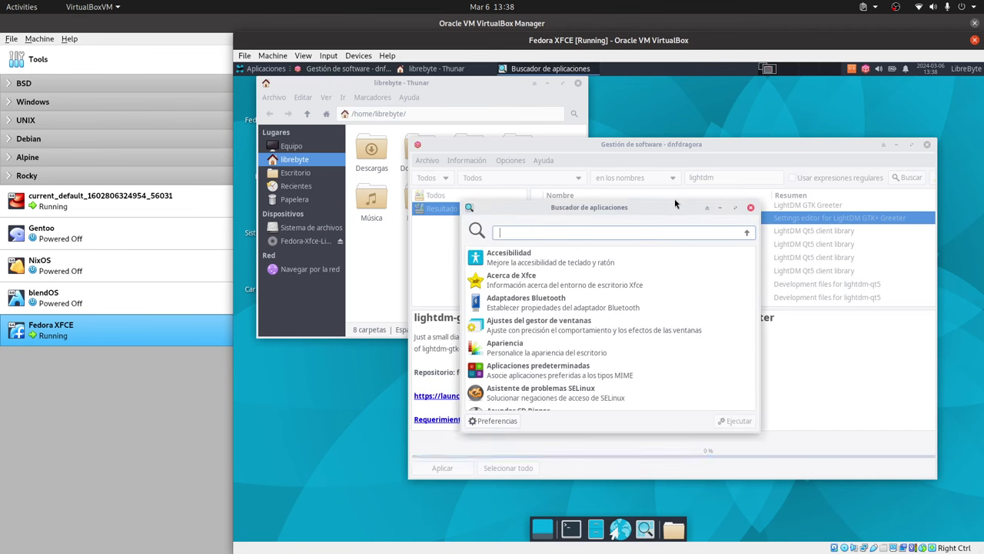
Step: Launch the Ventana de inicio de sesión settings tool and authenticate with the account password
type("venta")
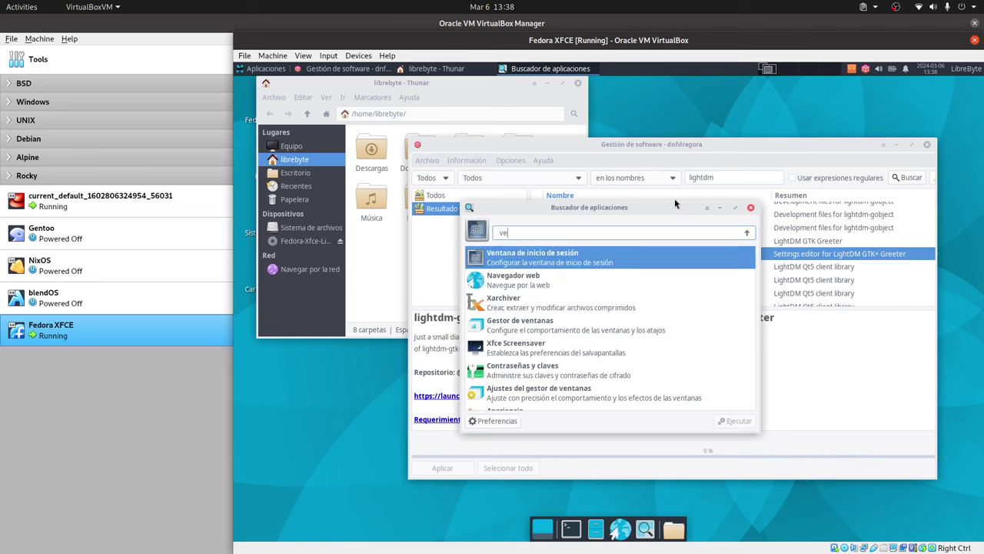
double_click(581, 262)
type("123")
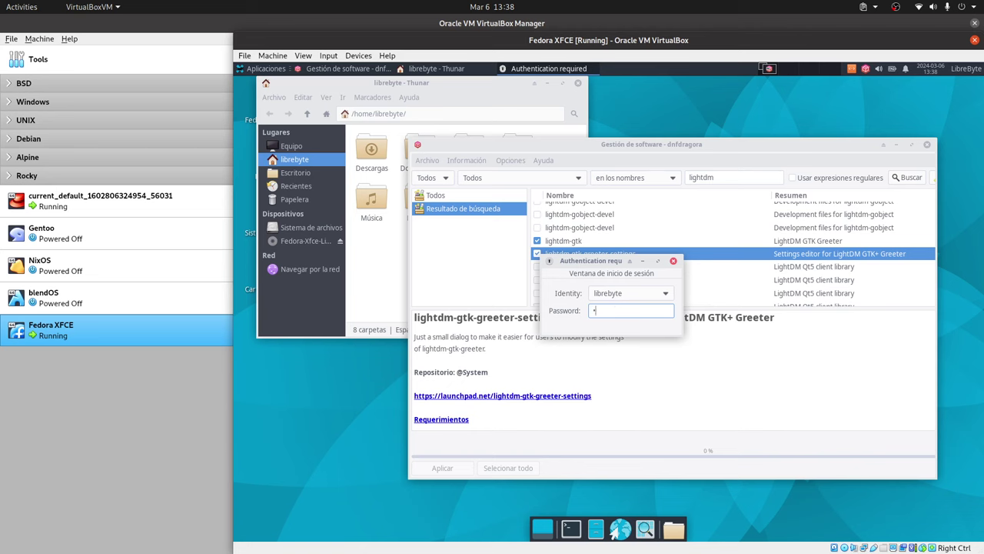
key("Return")
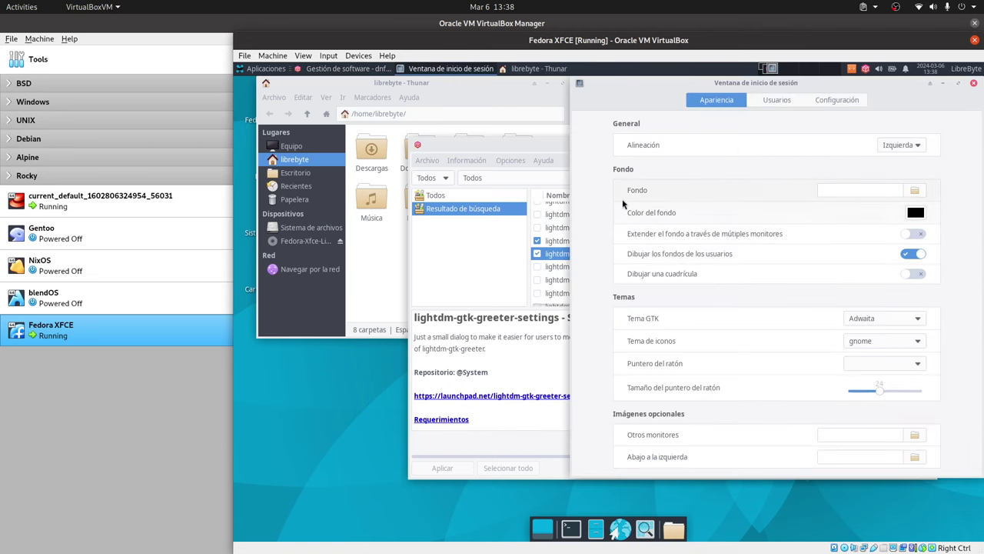
Step: Set the greeter's Tema GTK to Arc and Tema de iconos to elementary
left_click(890, 322)
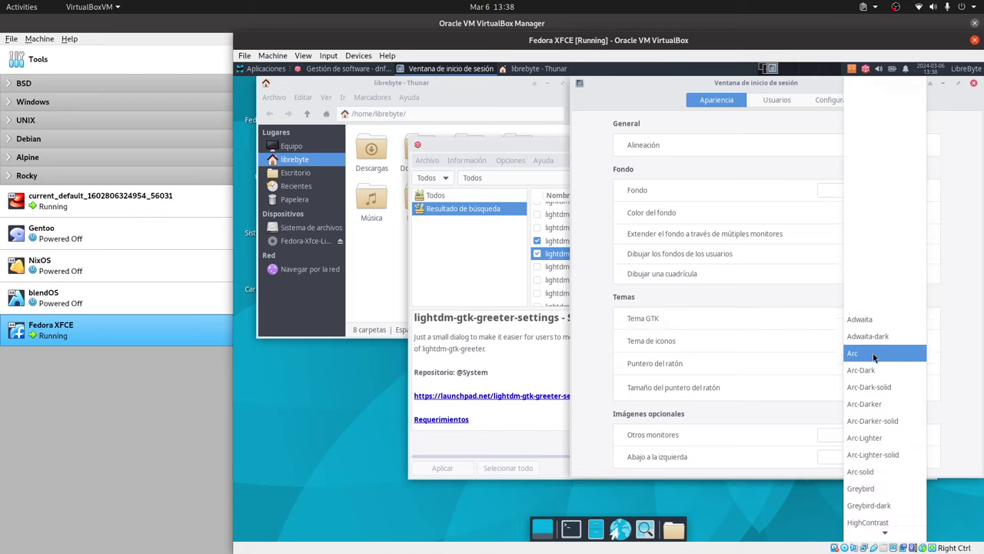
left_click(873, 356)
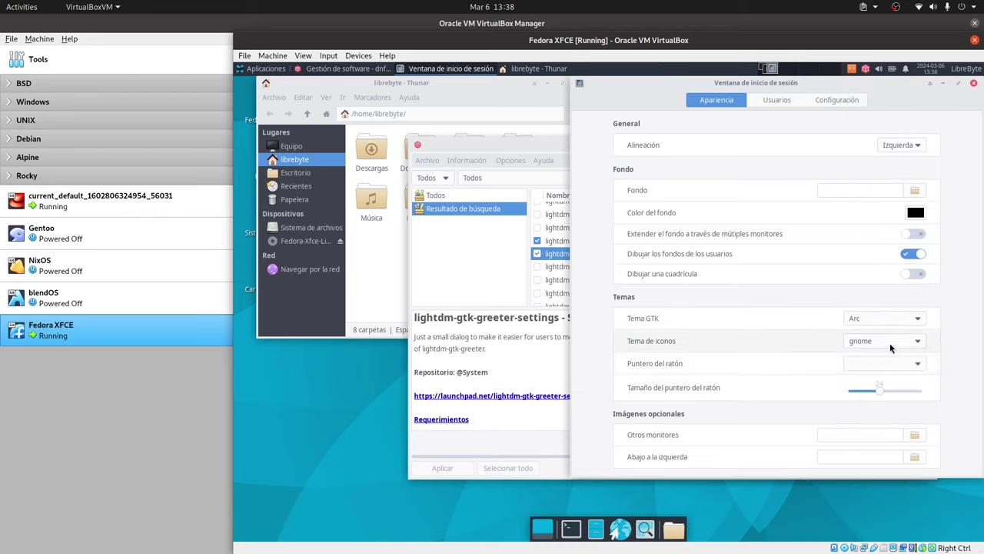
left_click(883, 342)
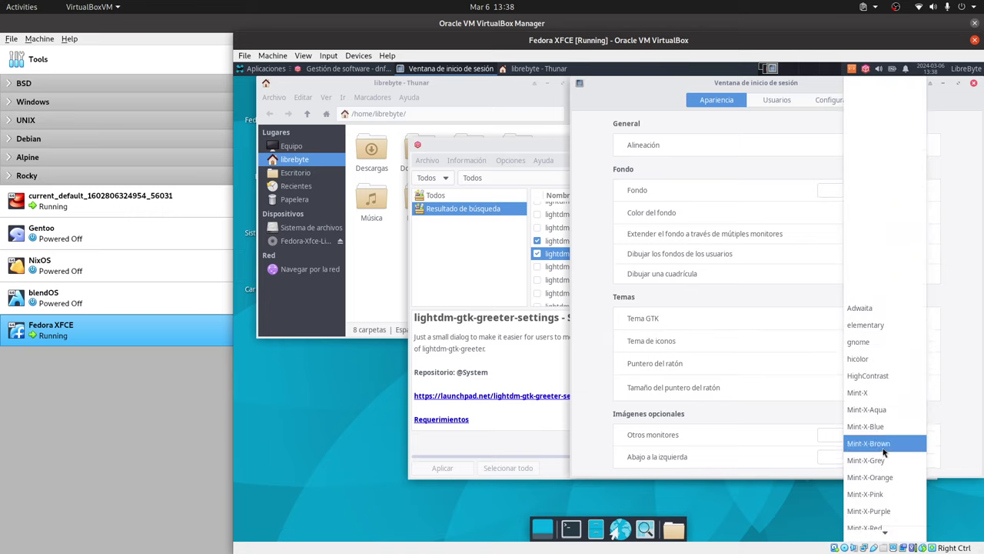
scroll(882, 452, "down", 3)
scroll(882, 452, "down", 1)
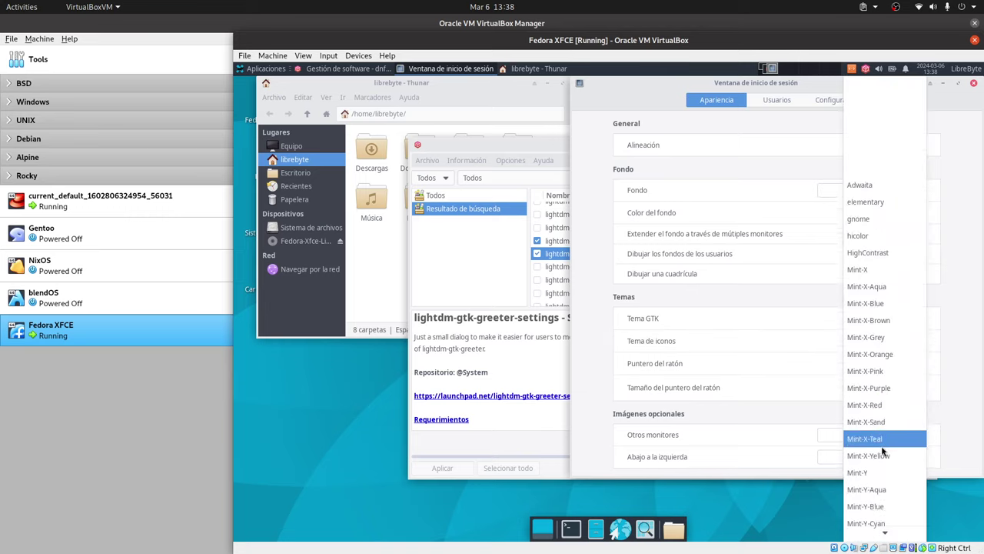
scroll(882, 452, "up", 1)
scroll(882, 451, "down", 5)
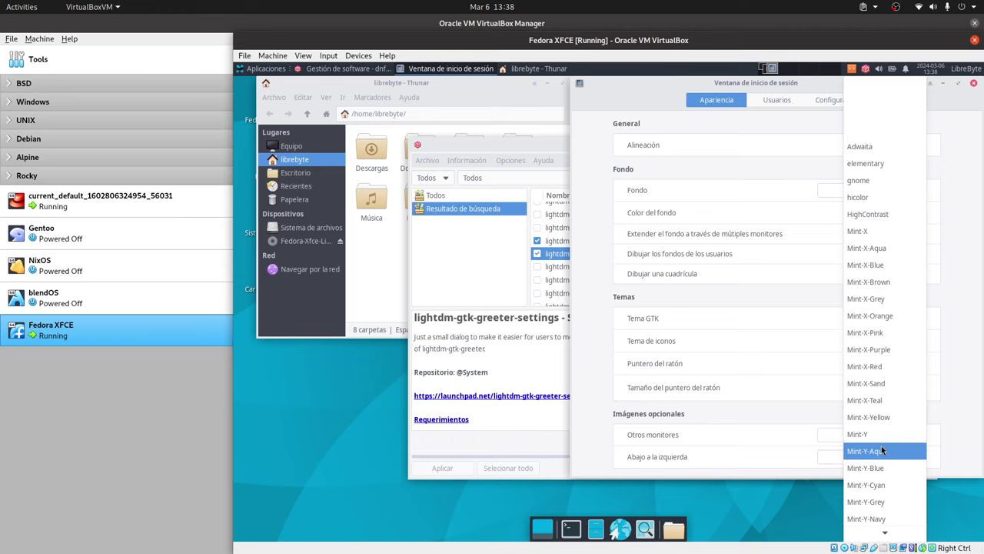
scroll(883, 449, "down", 3)
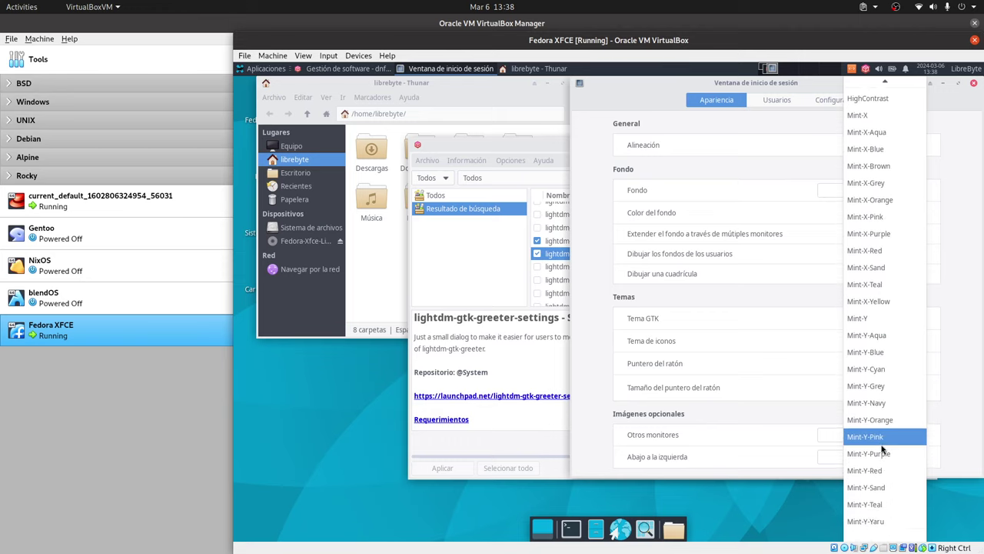
scroll(875, 461, "up", 2)
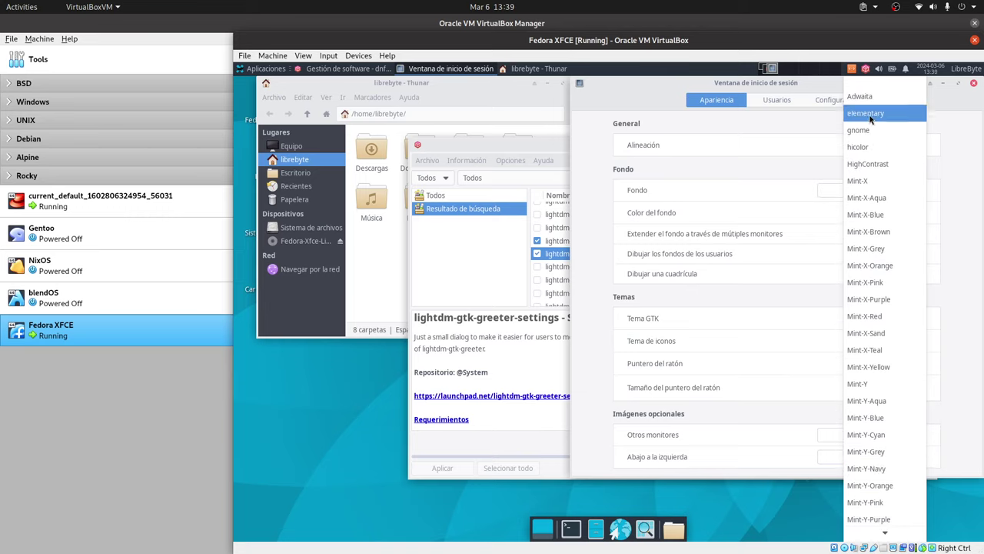
left_click(867, 113)
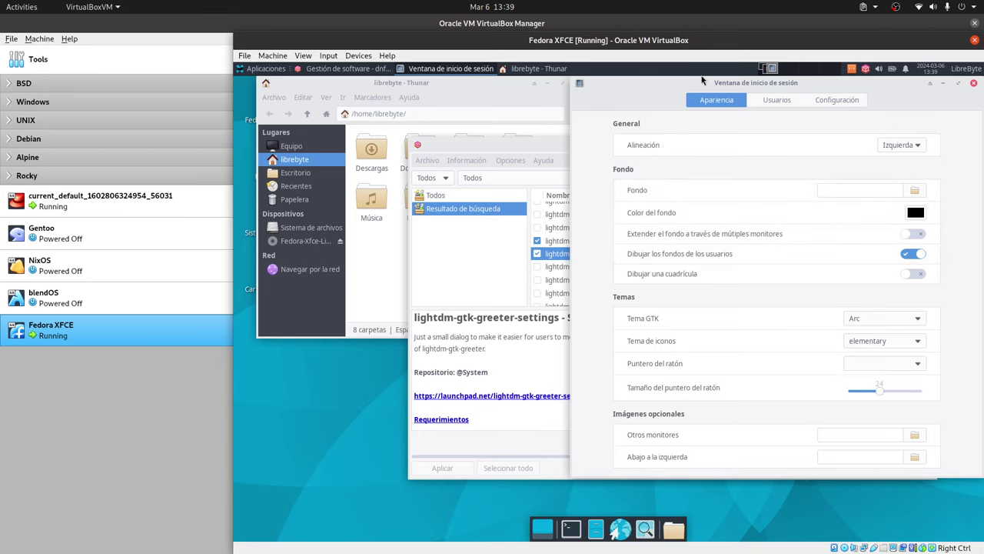
Step: Close the login window settings and the dnfdragora software manager
left_click_drag(665, 86, 585, 79)
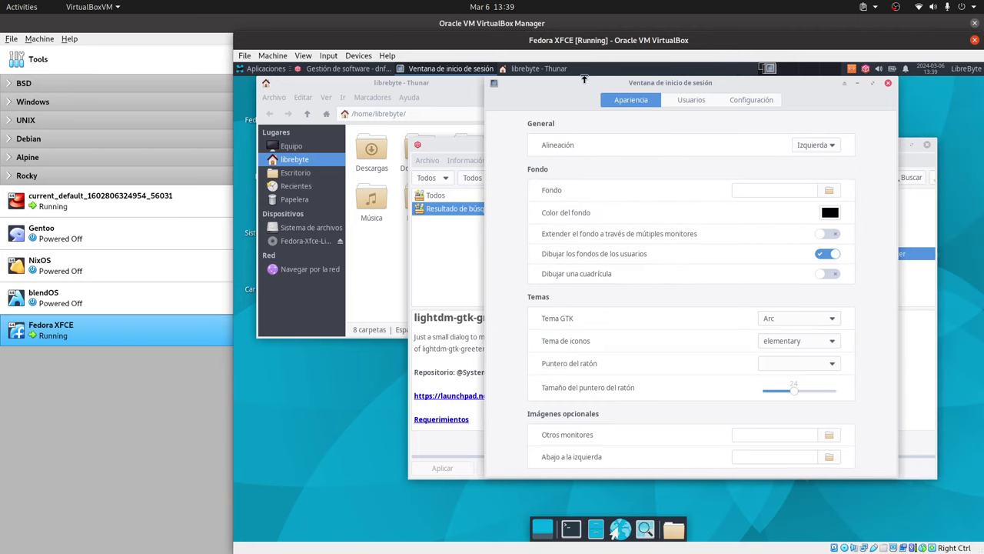
left_click(887, 85)
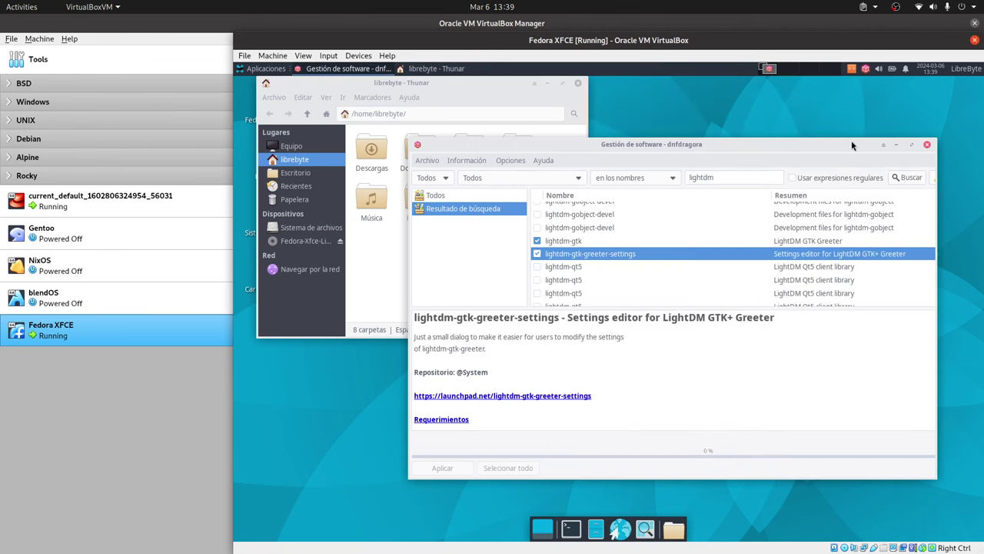
left_click(927, 145)
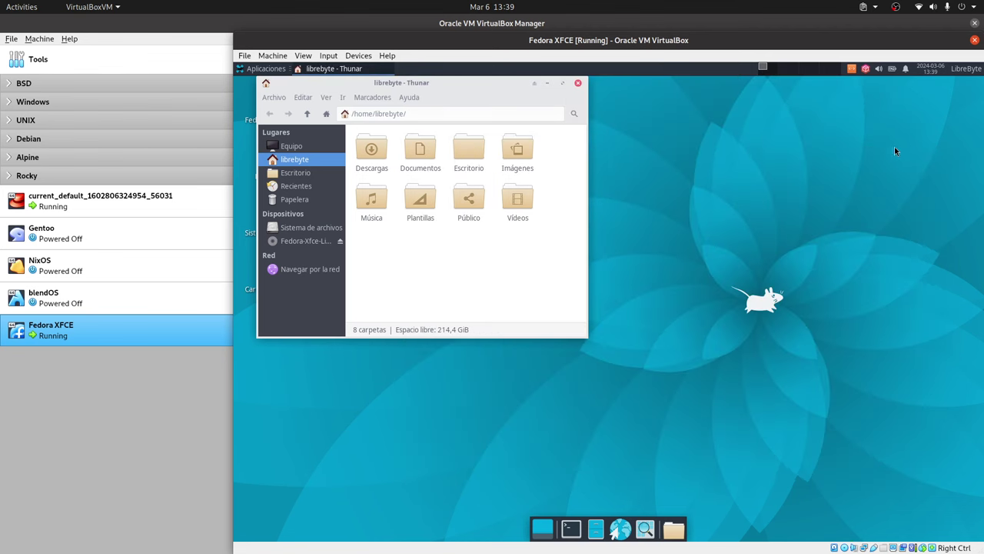
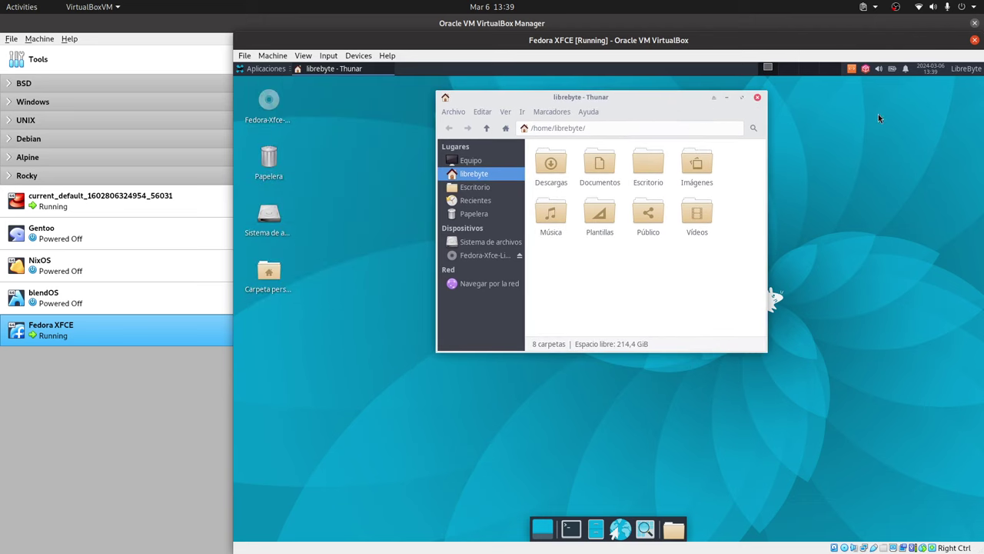
Step: Launch the dnfdragora software manager from the Application Finder and move its window up-left
key("alt+F3")
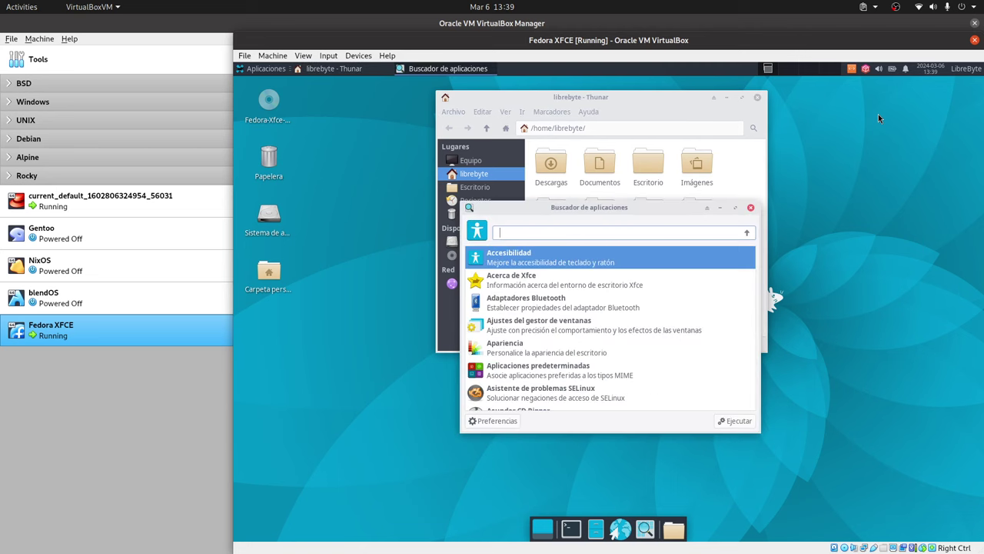
type("bleach")
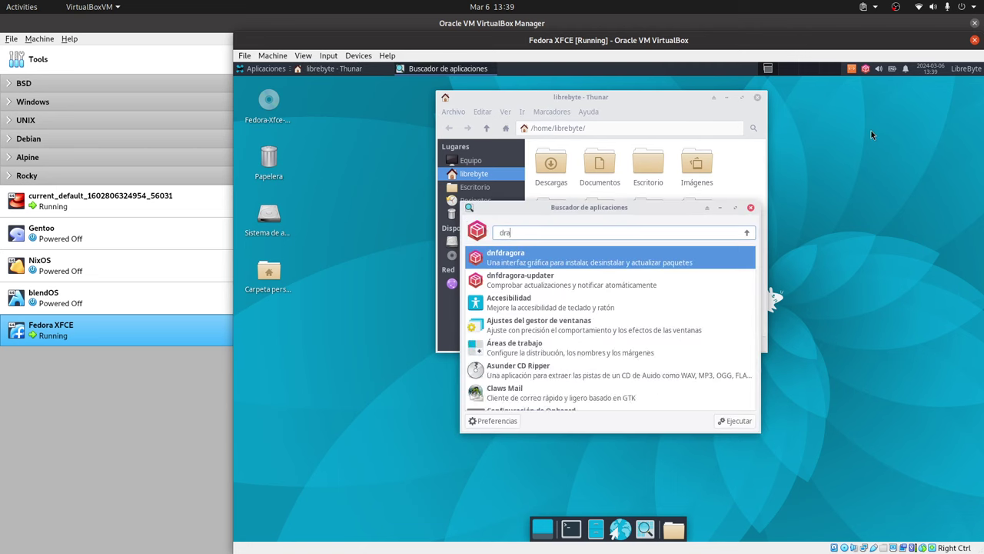
key("Return")
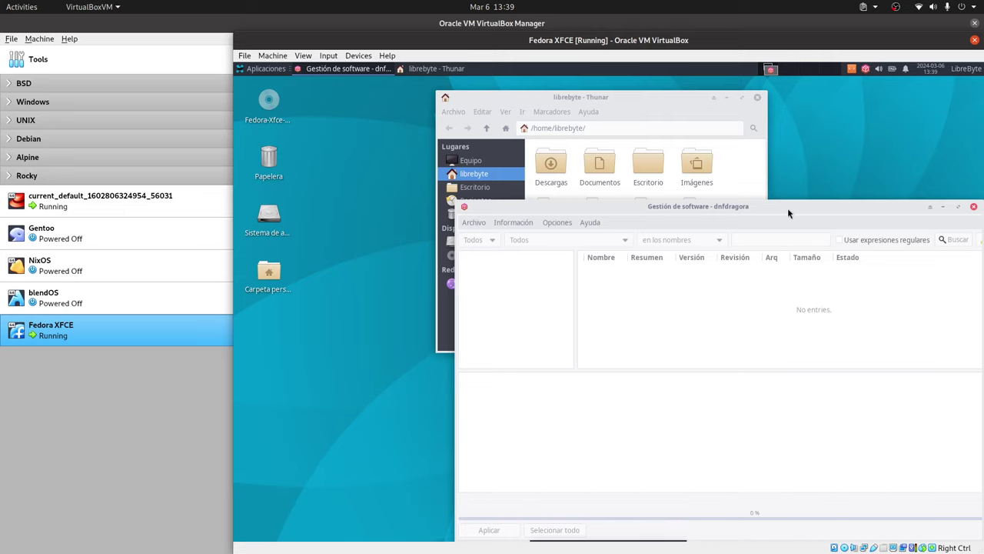
left_click_drag(787, 208, 771, 189)
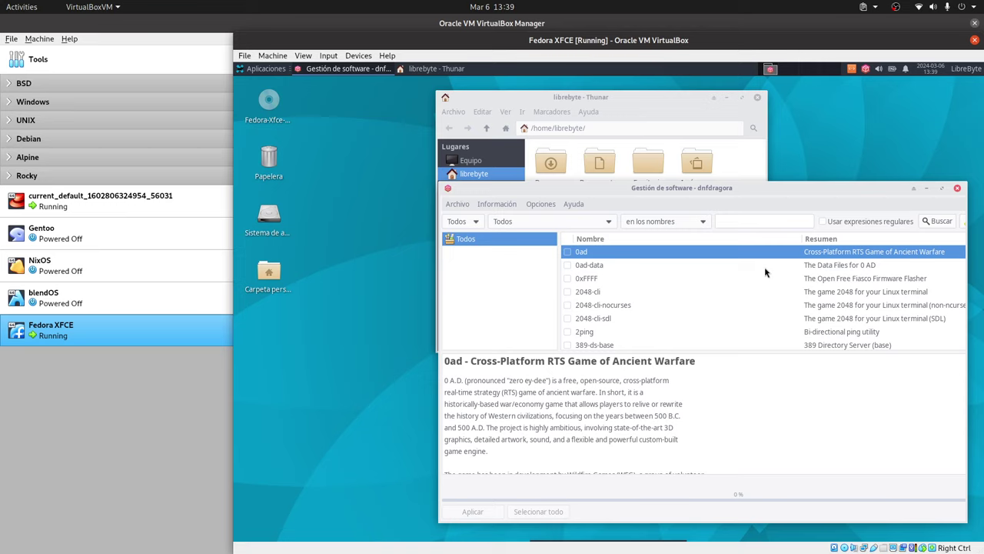
Step: Search dnfdragora's package list for btop
left_click(752, 221)
type("btop")
key("Return")
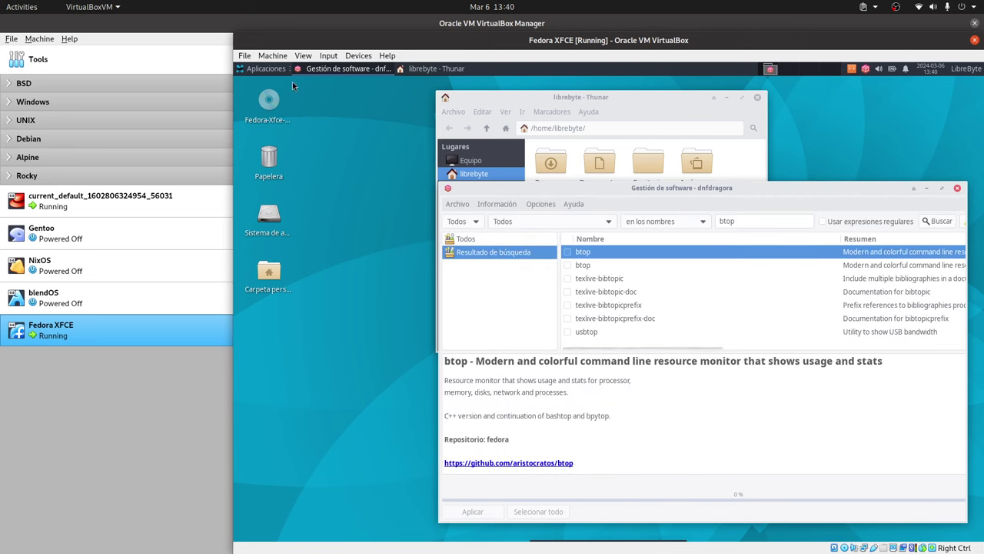
Step: Start the Task Manager from Aplicaciones > Sistema > Gestor de tareas
left_click(265, 68)
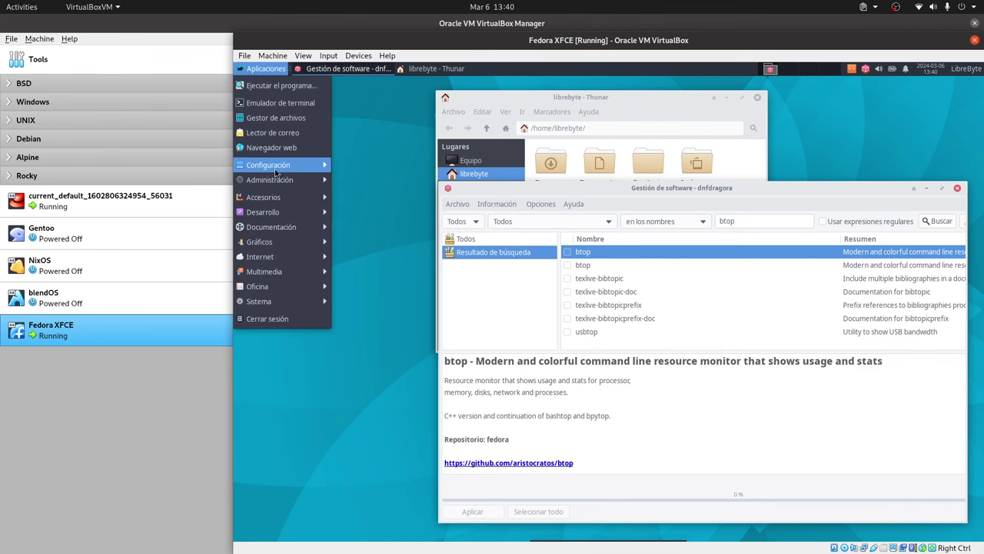
mouse_move(274, 168)
mouse_move(281, 195)
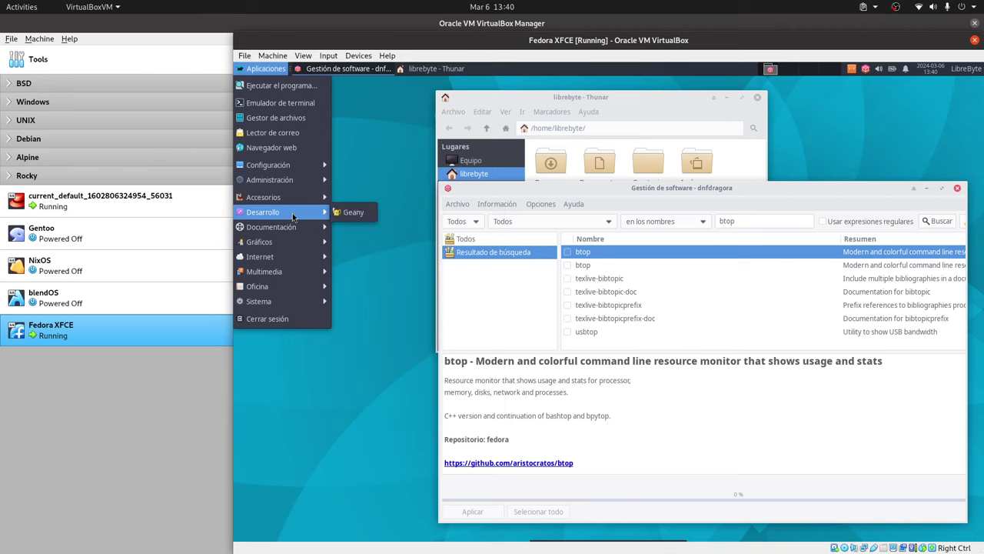
mouse_move(294, 228)
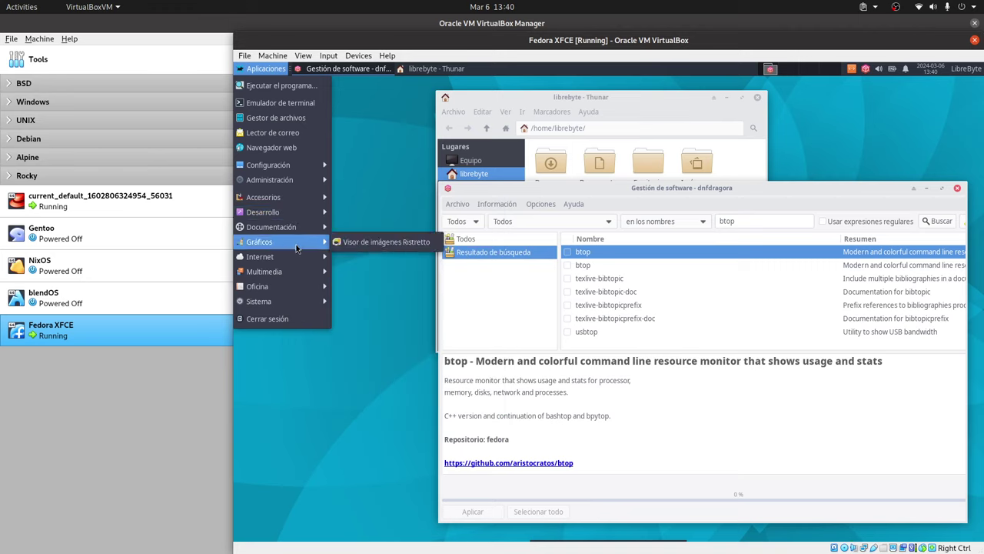
mouse_move(298, 304)
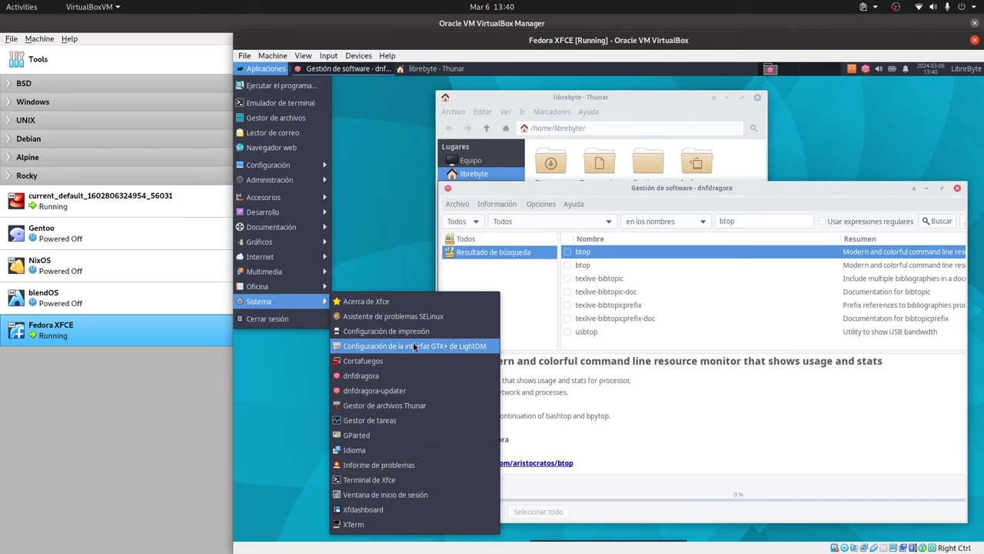
left_click(390, 422)
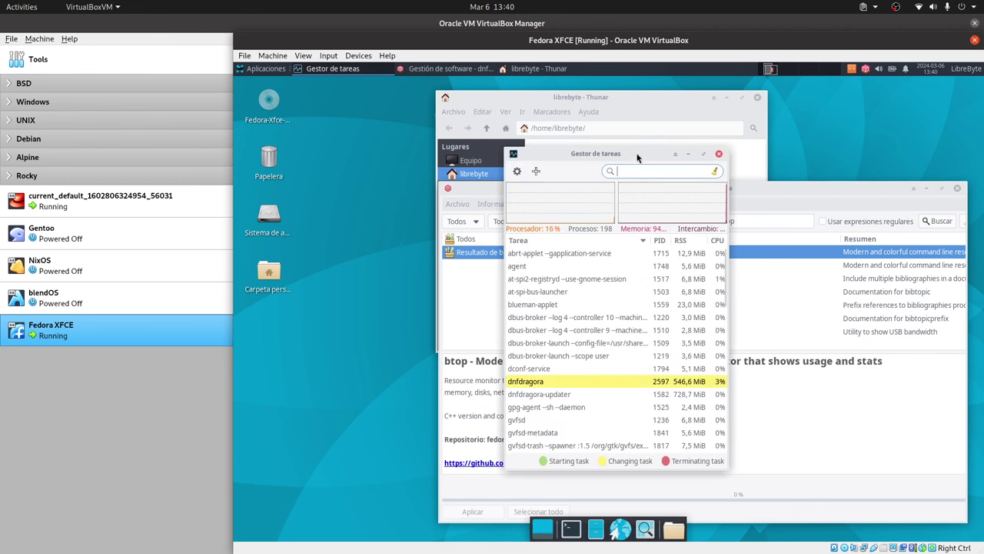
Step: Move the Task Manager window left and widen it, then bring dnfdragora forward
left_click_drag(636, 157, 411, 175)
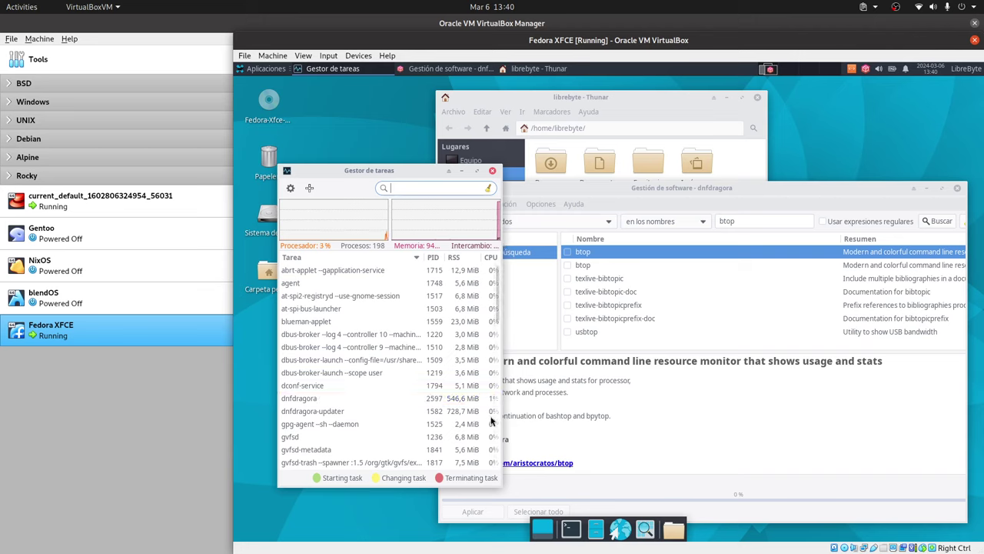
left_click_drag(500, 369, 639, 367)
left_click(702, 187)
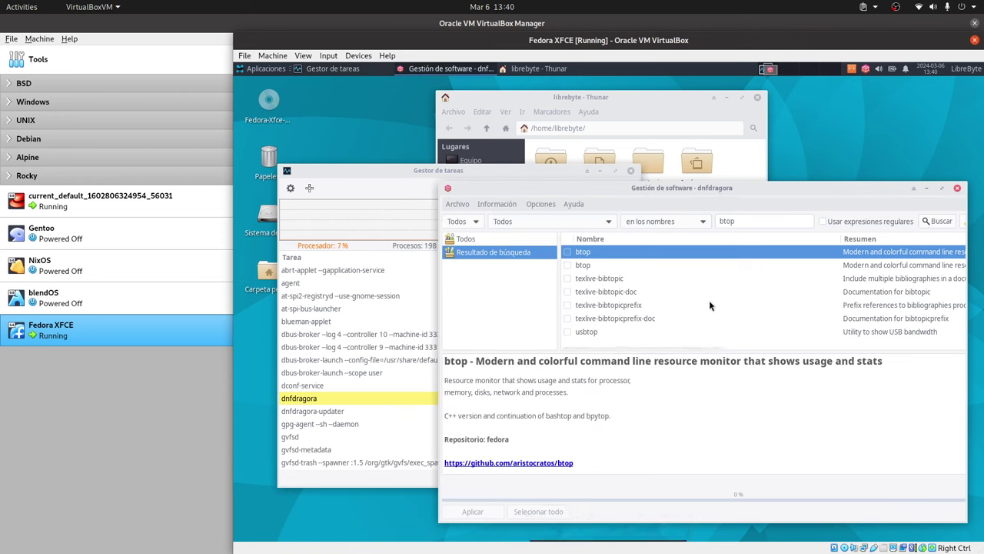
Step: Maximize dnfdragora and mark btop 1.3.2 from the updates repository for installation
double_click(860, 193)
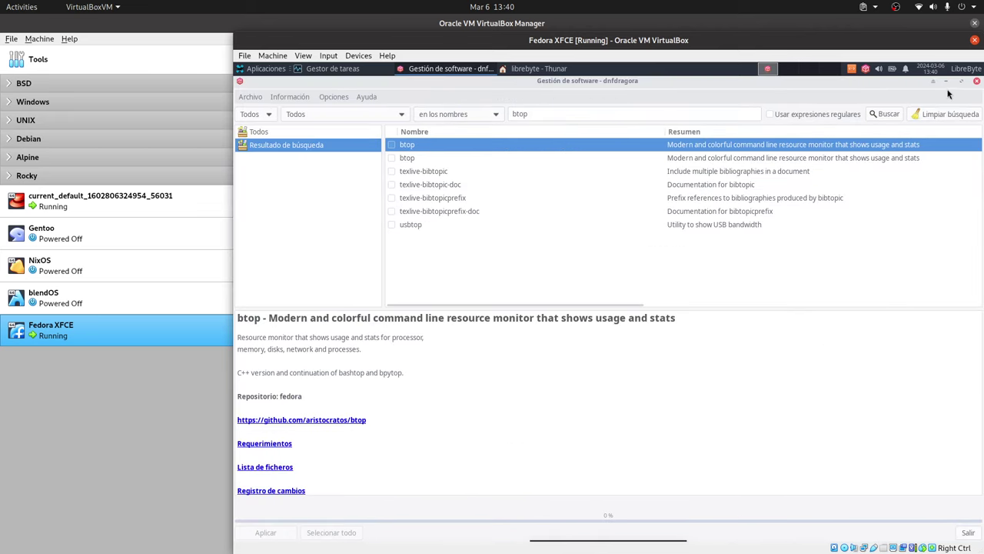
left_click_drag(629, 303, 839, 315)
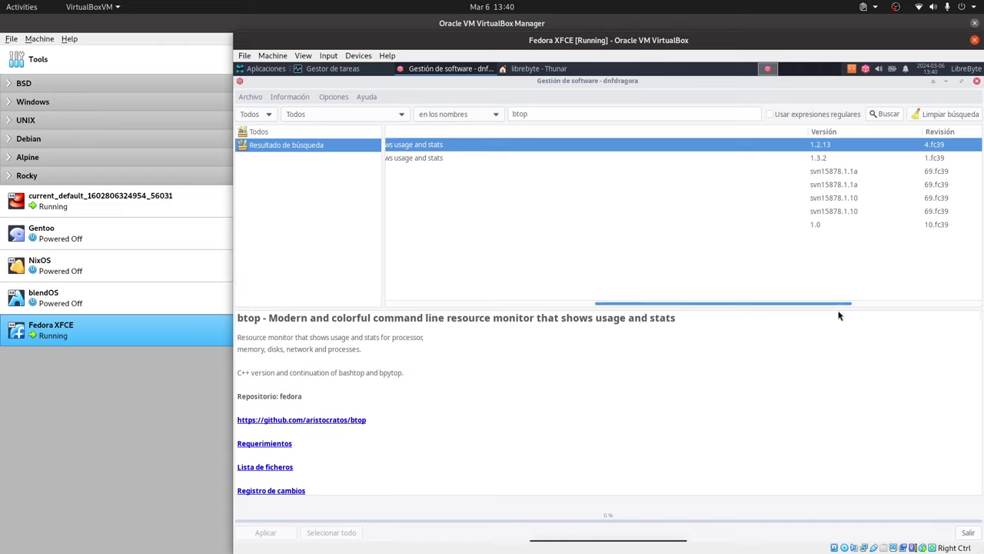
left_click_drag(839, 316, 830, 313)
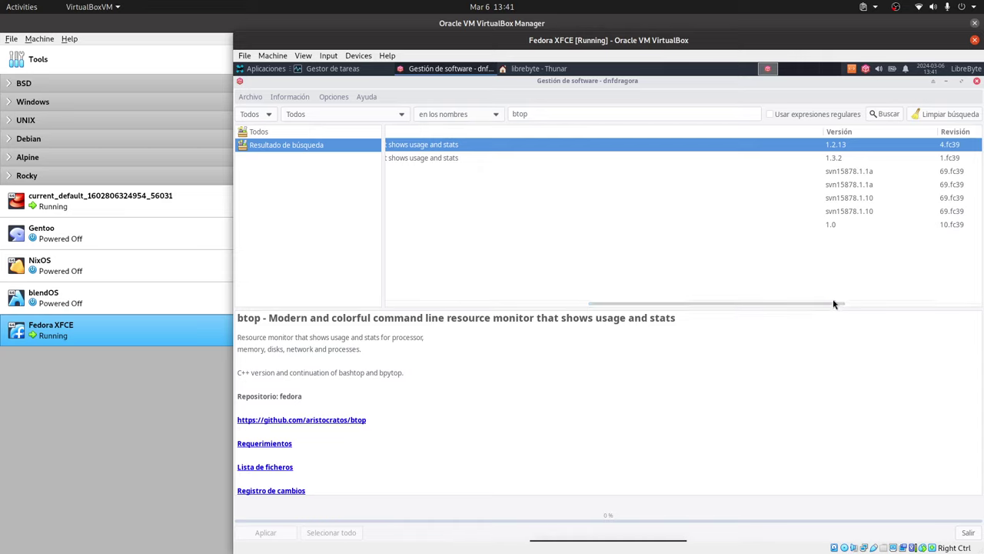
left_click(835, 160)
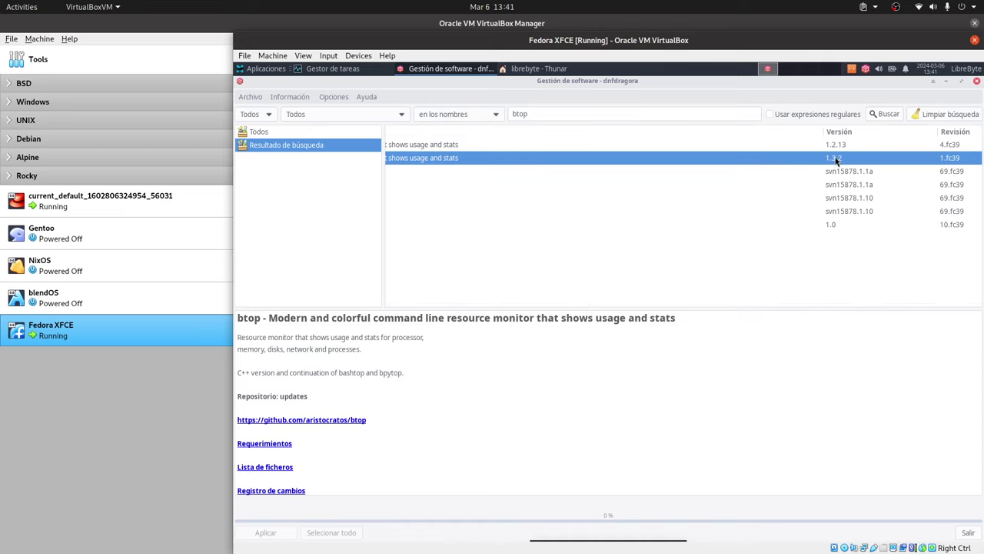
left_click(833, 145)
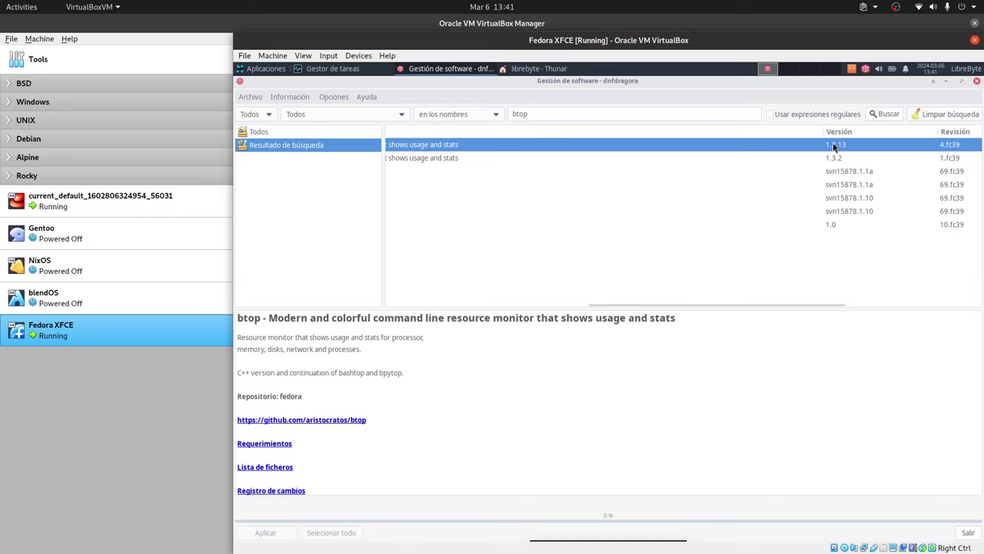
left_click(837, 158)
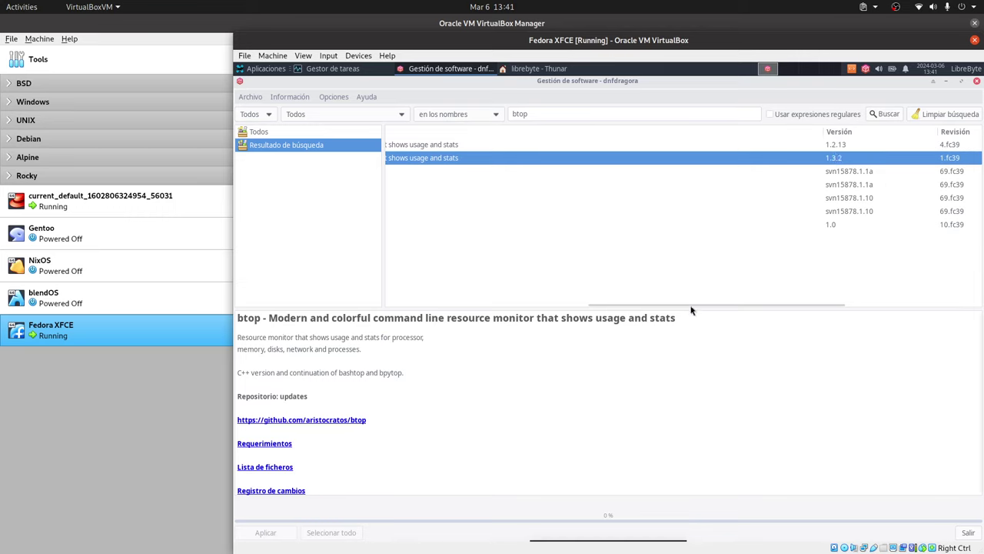
left_click_drag(689, 308, 463, 305)
left_click(391, 158)
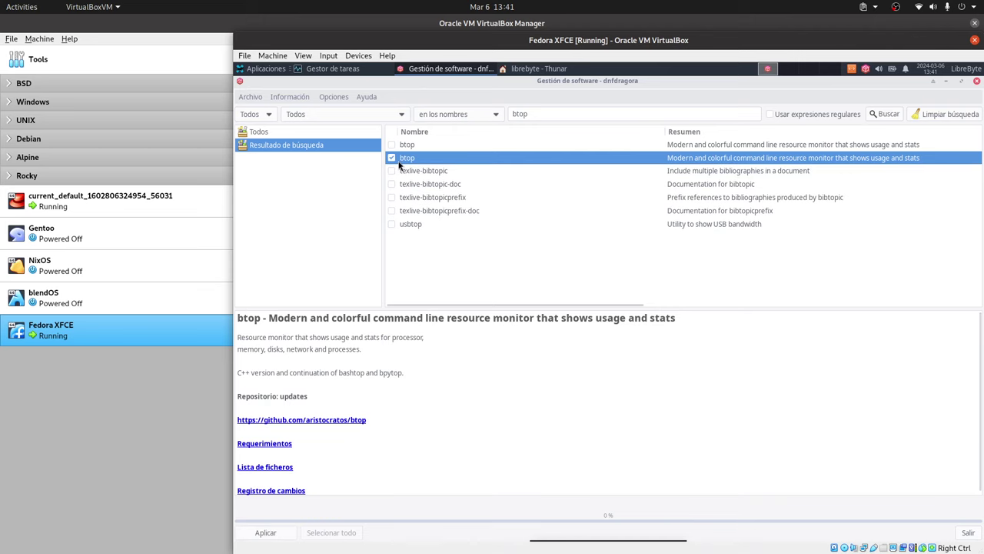
Step: Apply and authenticate the btop 1.3.2 install, close dnfdragora, and move Task Manager right
left_click(265, 532)
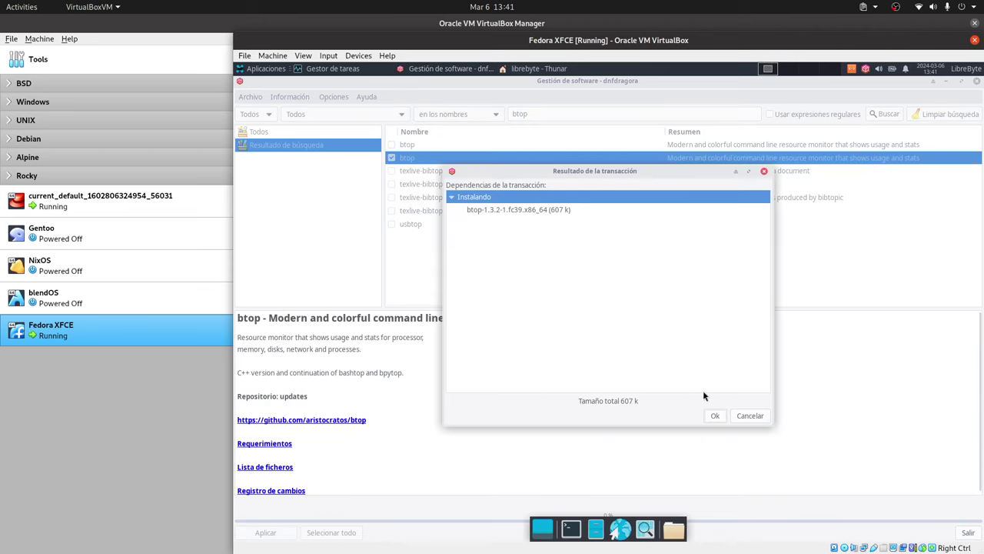
left_click(715, 415)
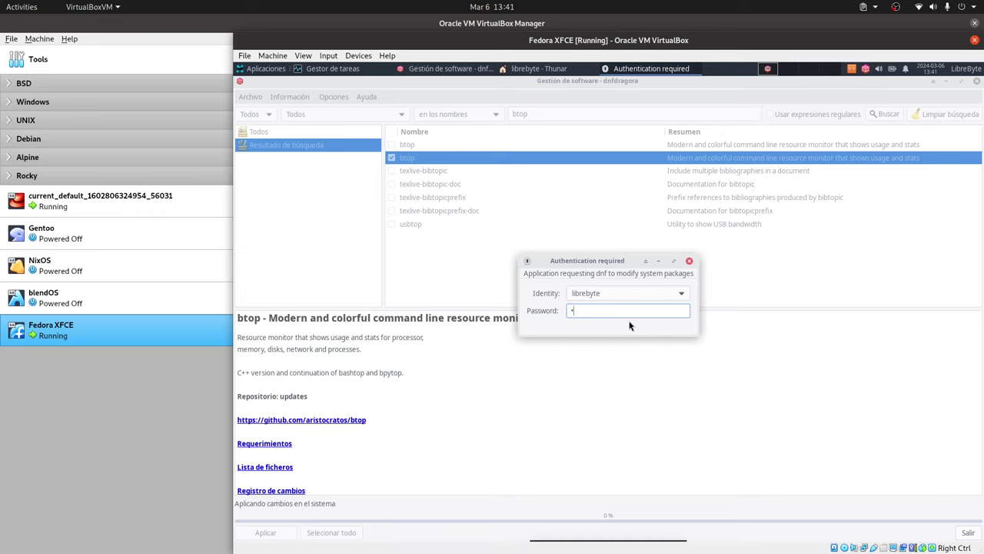
key("Return")
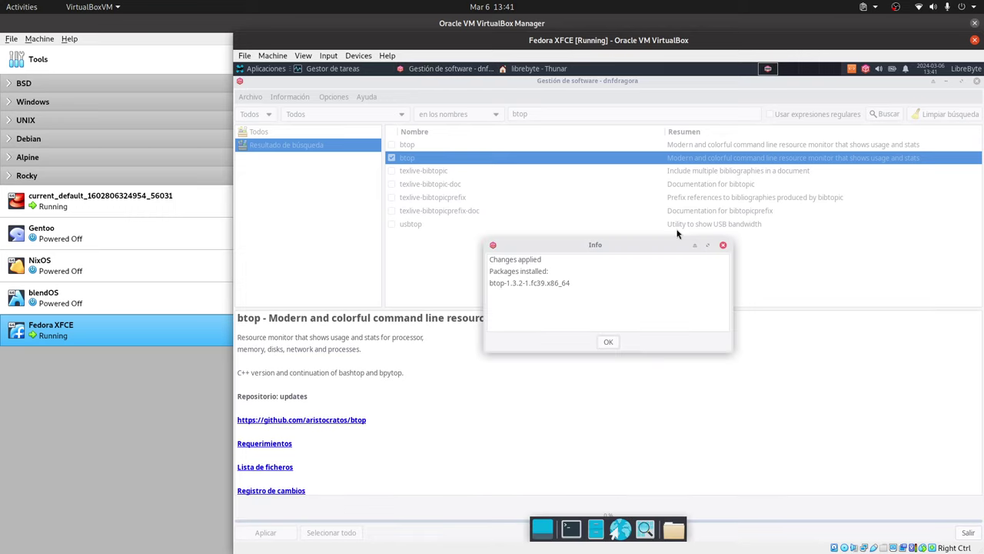
left_click(616, 345)
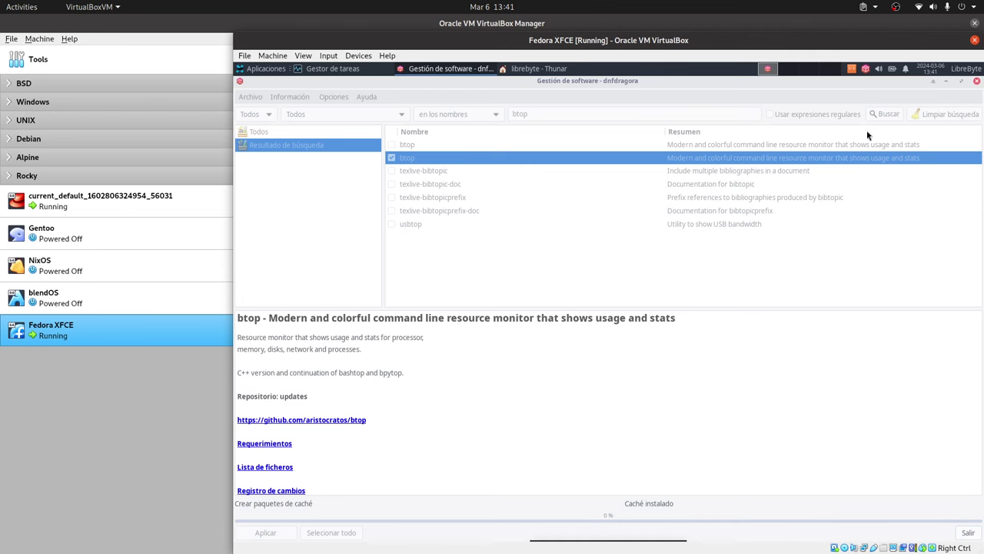
left_click(976, 81)
left_click_drag(565, 173, 884, 190)
Step: Move Task Manager to the lower right, narrow the Tarea column, and sort by RSS
left_click_drag(821, 184, 878, 218)
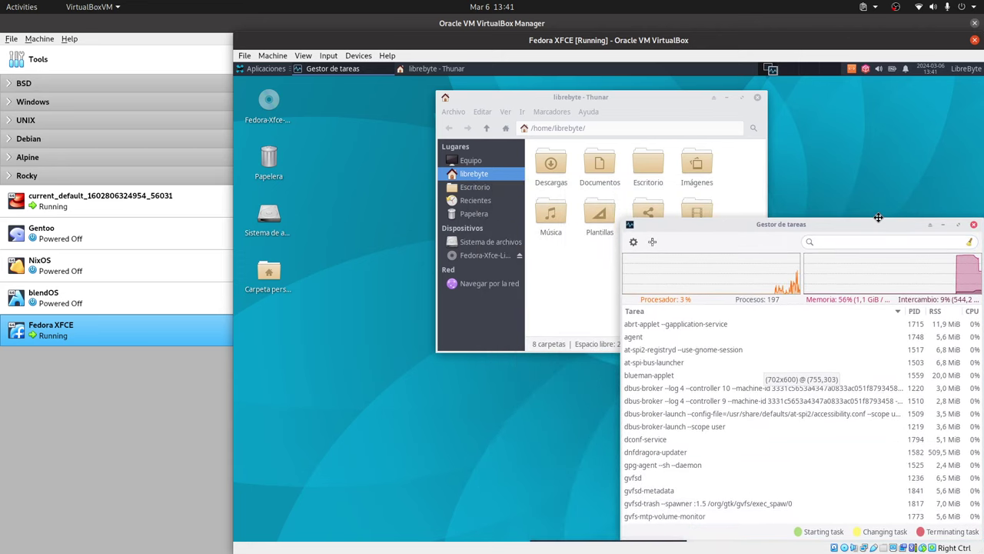
left_click_drag(746, 222, 746, 296)
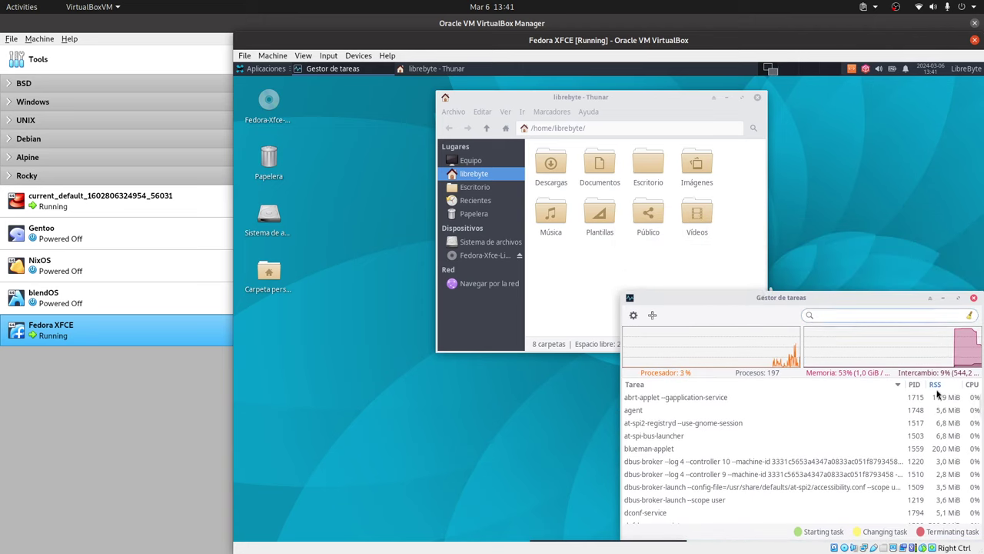
left_click_drag(904, 388, 884, 387)
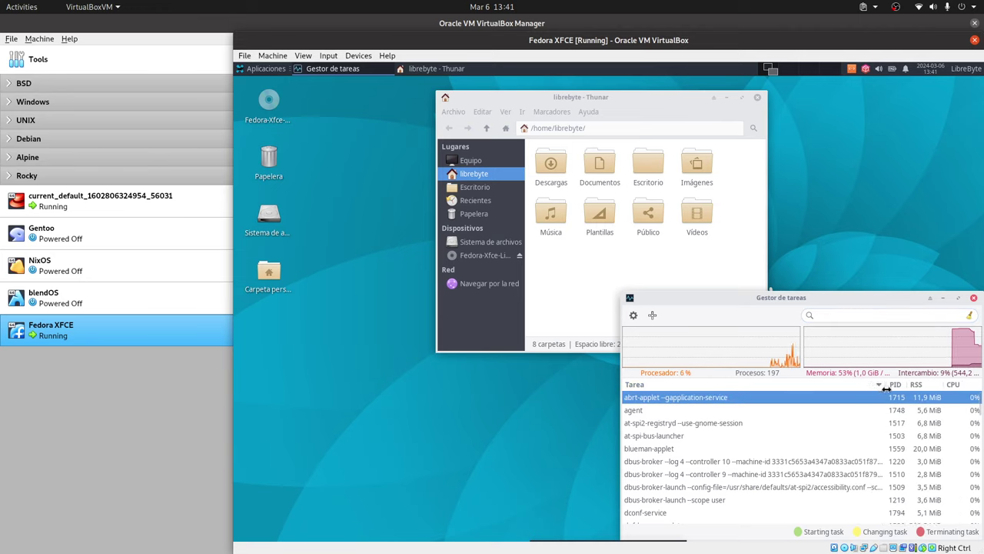
left_click(926, 386)
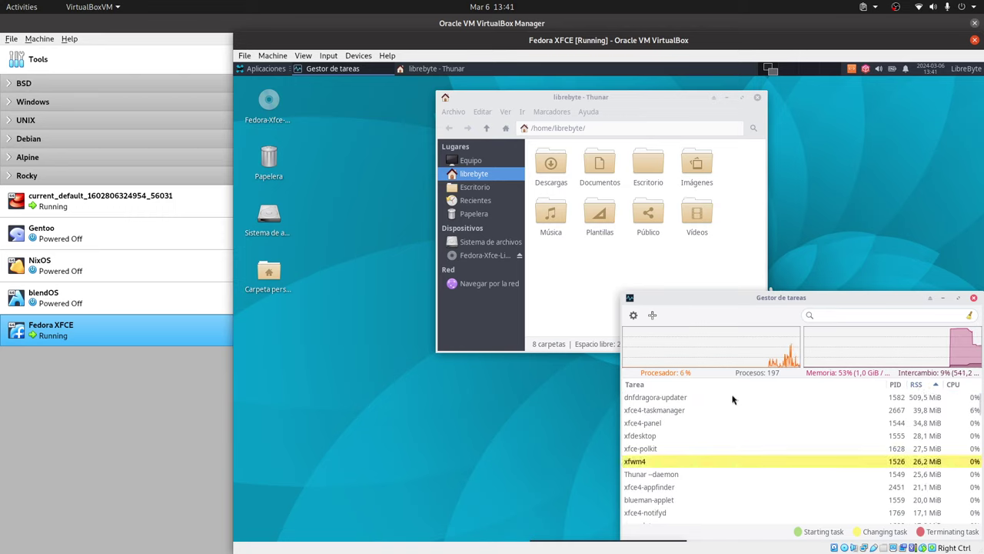
left_click(926, 397)
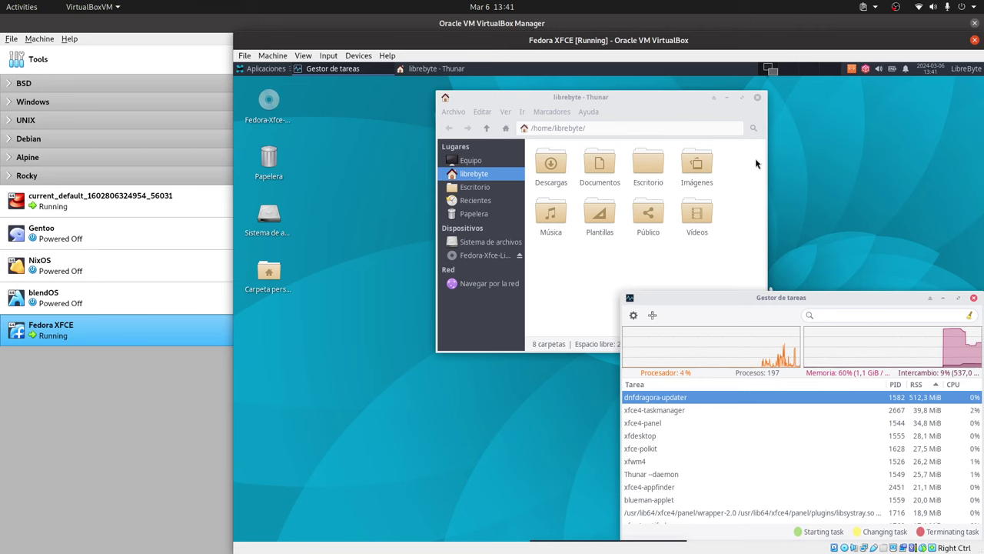
Step: Open an Xfce terminal via the Application Finder ('term') and move it right
key("alt+F3")
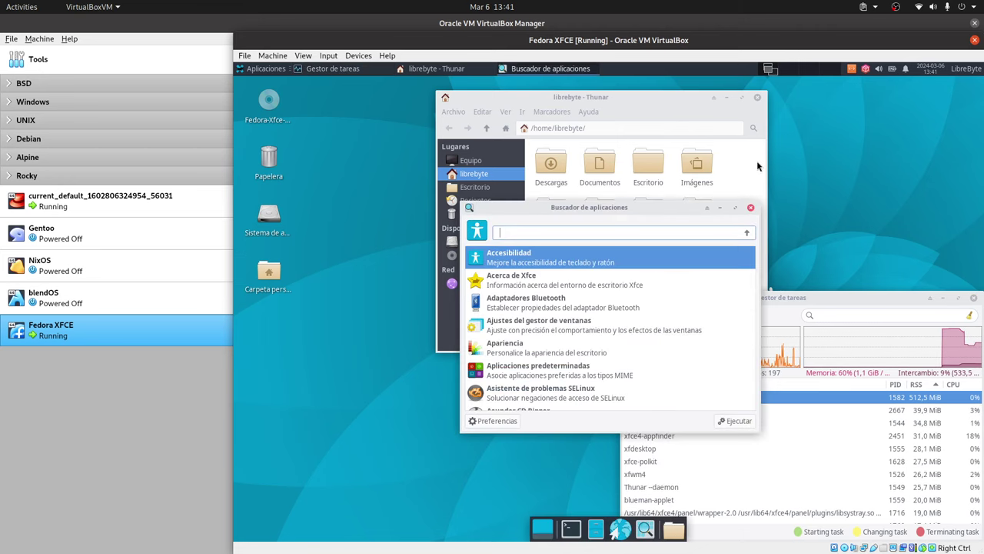
type("term")
key("Return")
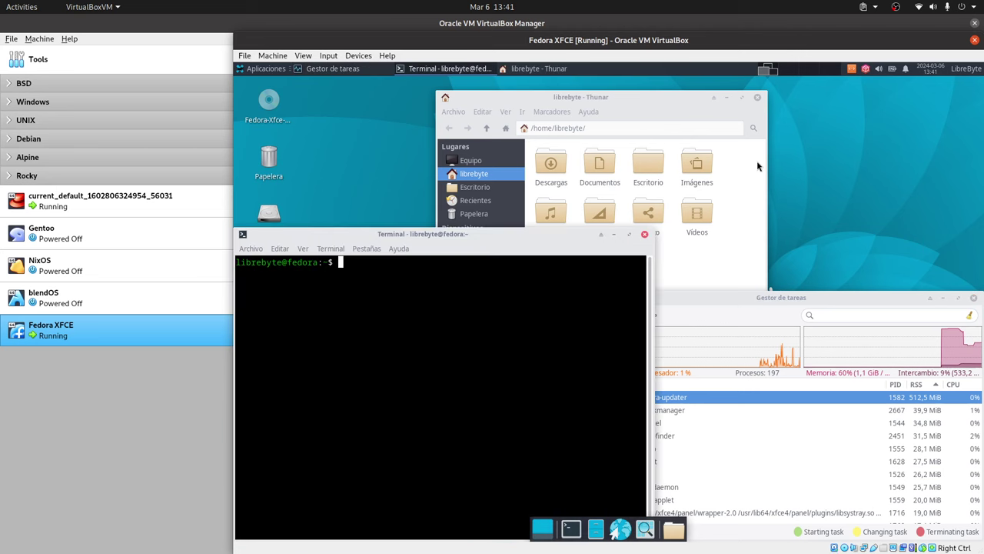
left_click_drag(612, 212, 914, 80)
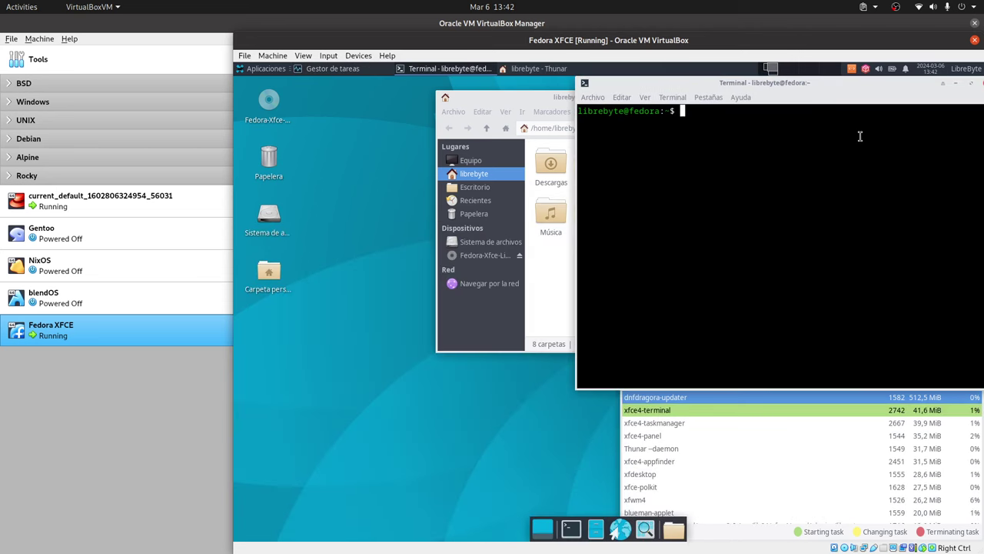
Step: Run btop in the terminal and make the terminal window shorter
type("btop")
key("Return")
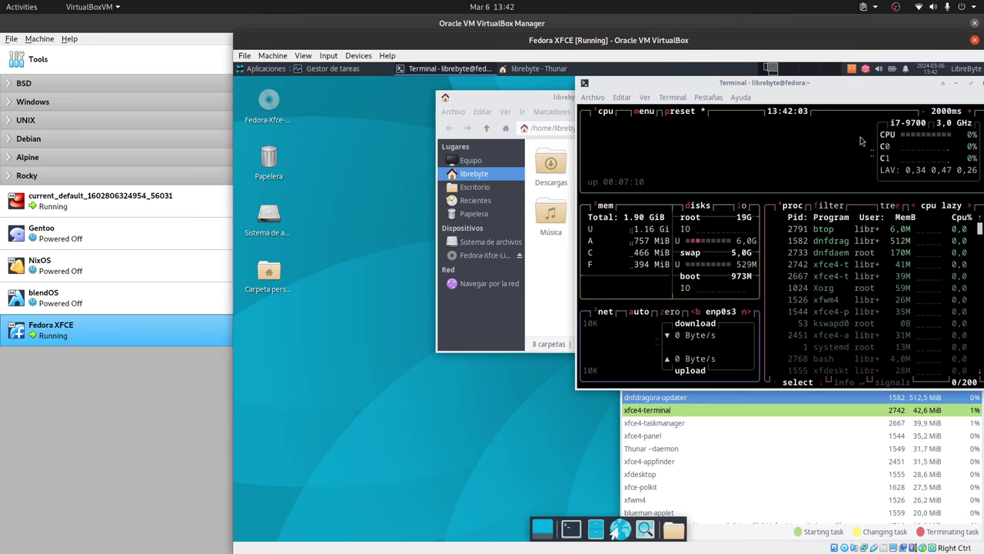
left_click_drag(822, 388, 765, 314)
Step: Move Task Manager lower and switch the VM to full screen with Right Ctrl+F
left_click(803, 321)
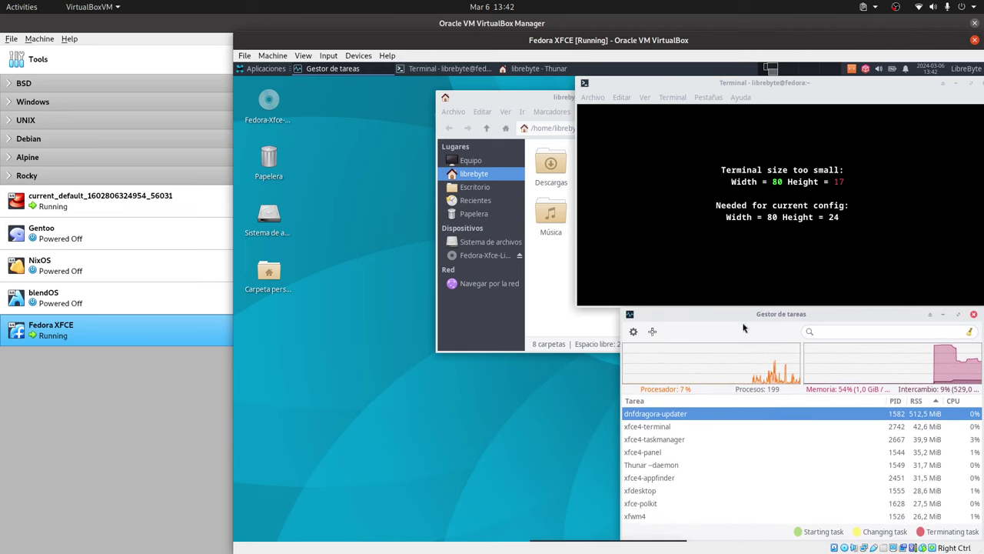
left_click(571, 418)
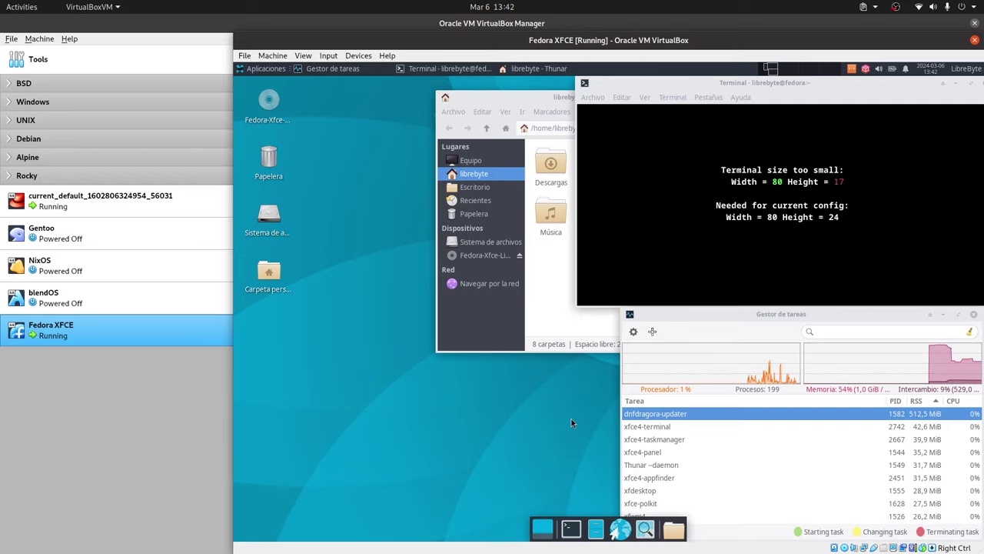
key("Control_R+f")
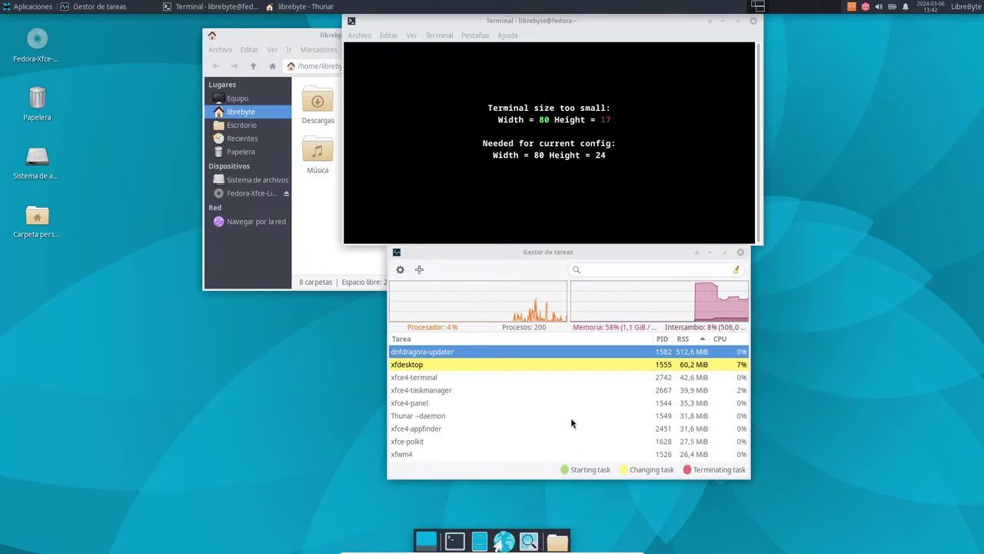
Step: Place Task Manager bottom-right and the terminal top-right, tall enough for btop's full display
left_click_drag(633, 253, 868, 328)
left_click_drag(654, 24, 864, 23)
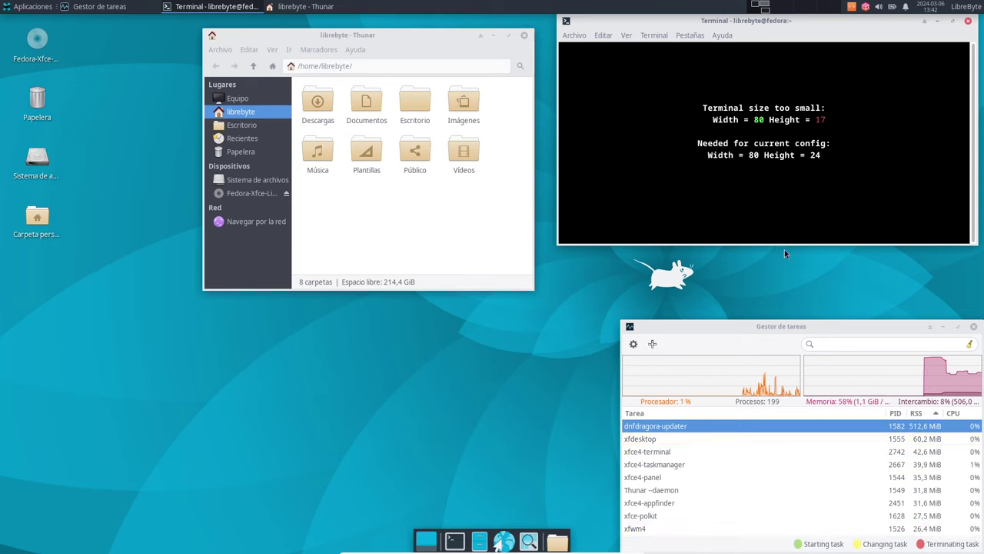
left_click_drag(783, 242, 792, 327)
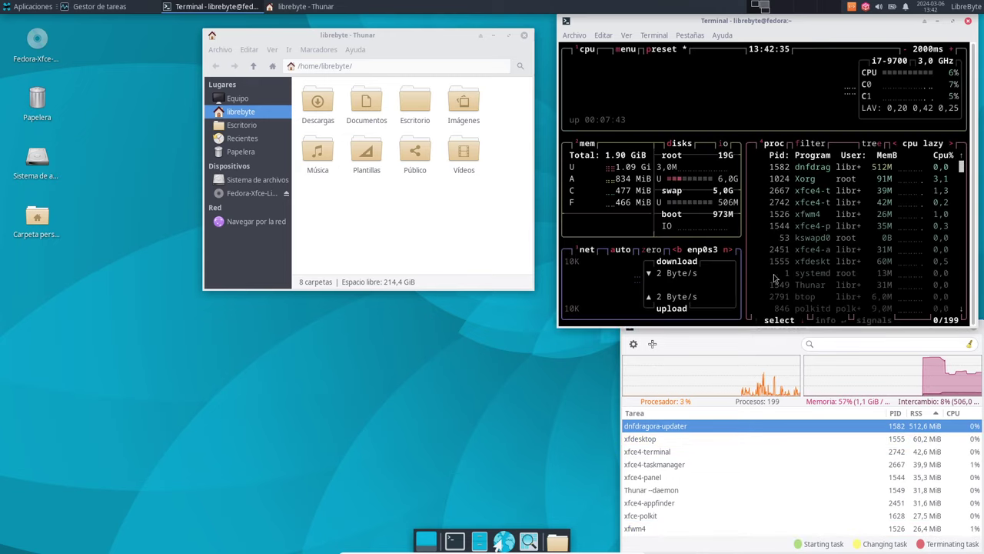
left_click(679, 341)
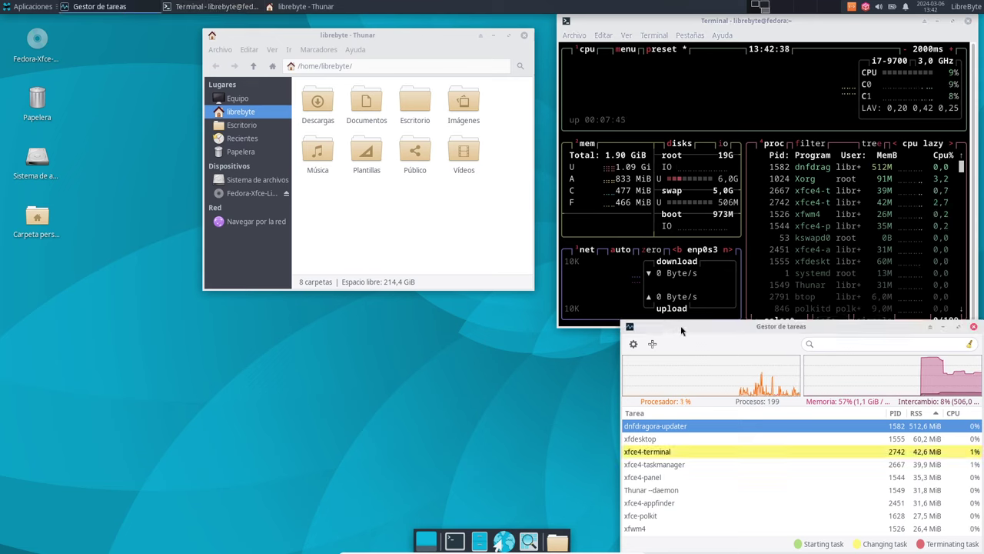
Step: Set both the terminal and Task Manager windows to Always on Top
right_click(677, 19)
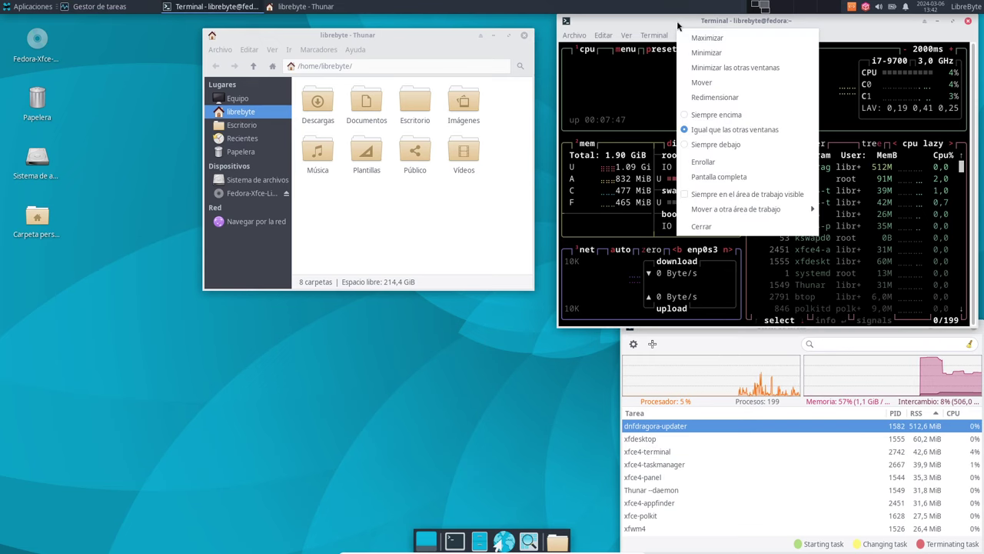
left_click(743, 128)
left_click(730, 339)
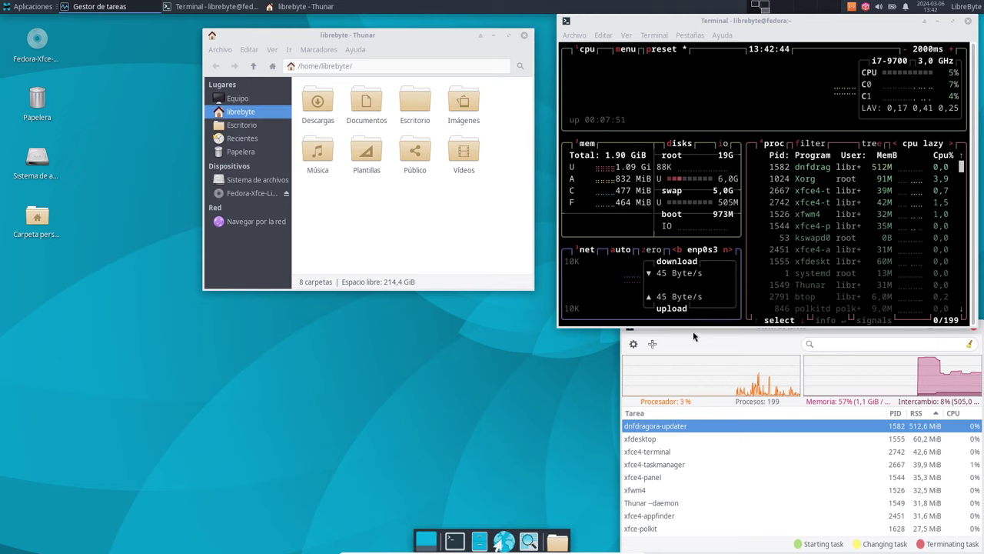
left_click_drag(694, 338, 696, 344)
right_click(697, 343)
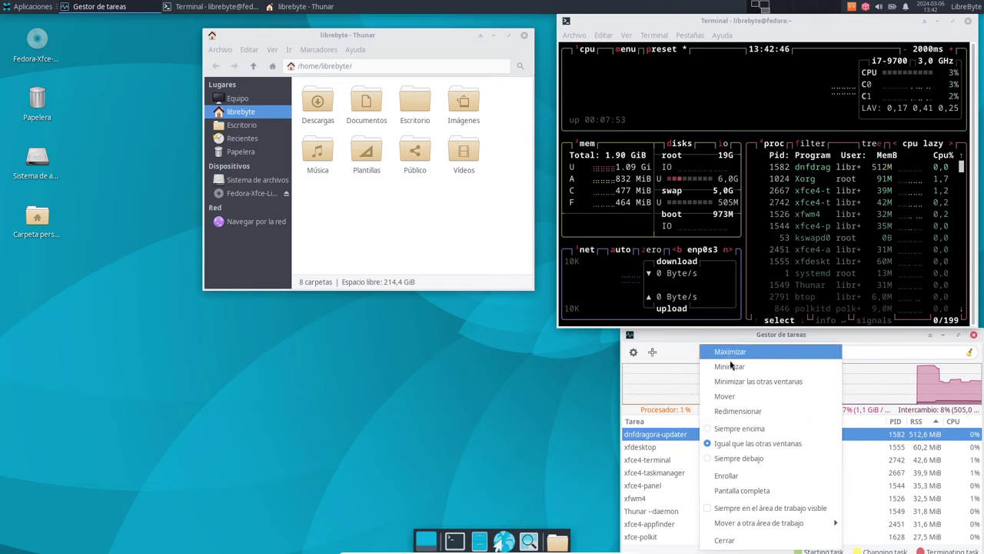
left_click(736, 429)
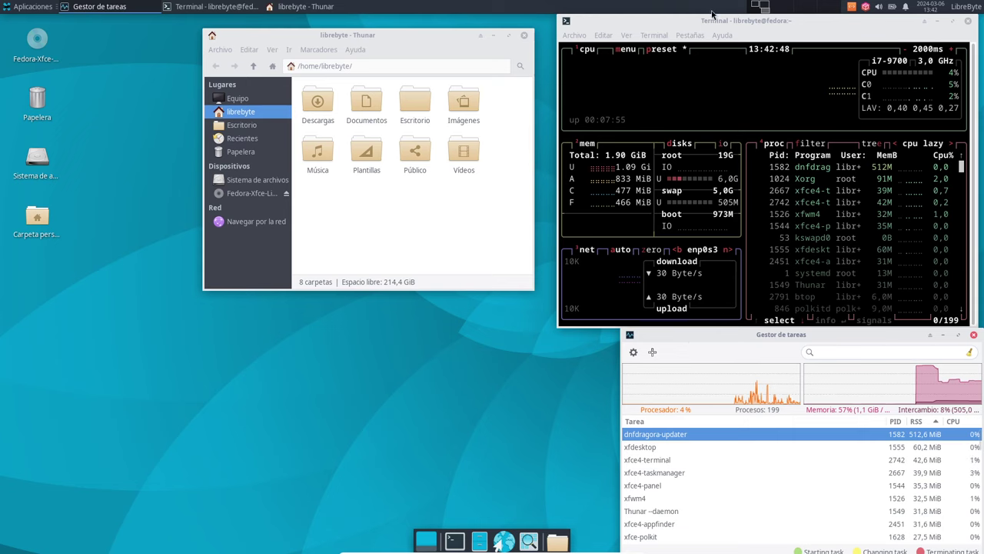
Step: Move the Thunar file manager to the top-left and launch Firefox from the dock
left_click(573, 34)
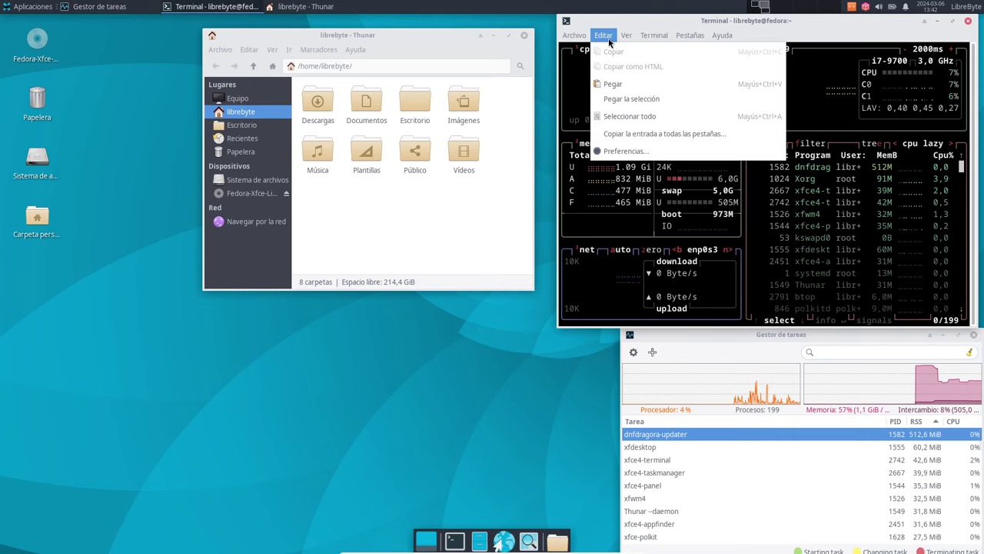
left_click(513, 387)
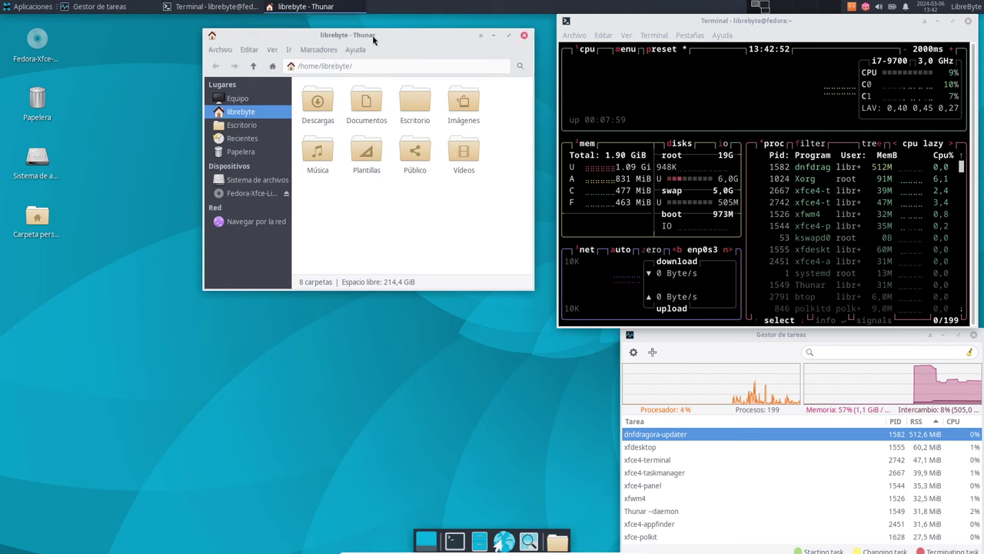
left_click_drag(372, 35, 223, 22)
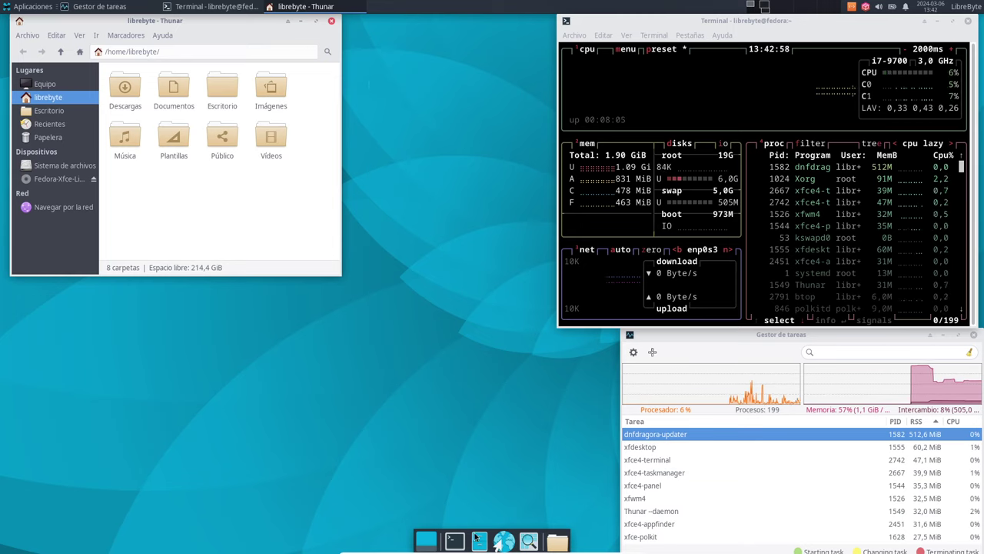
left_click(504, 540)
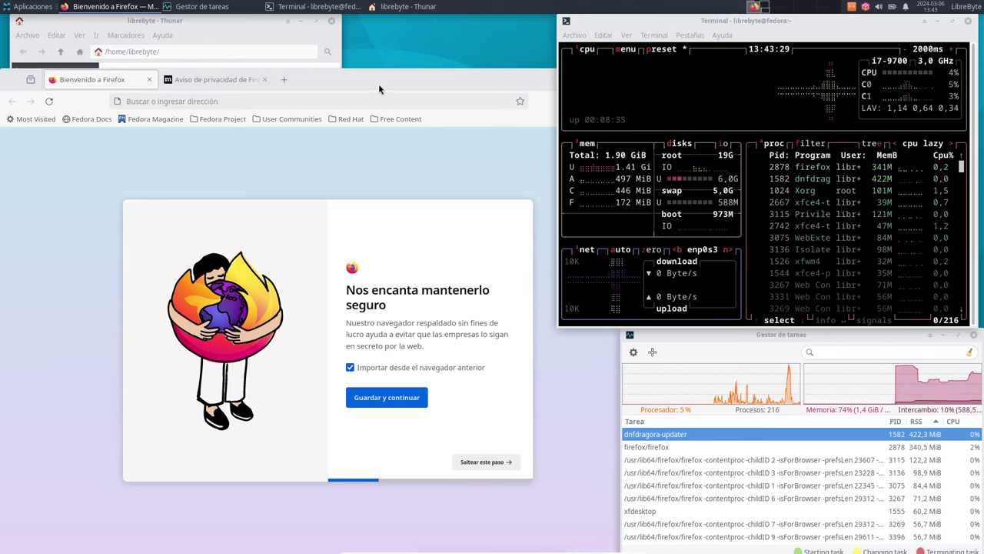
Step: Go to gnu.org in Firefox's address bar
left_click(304, 100)
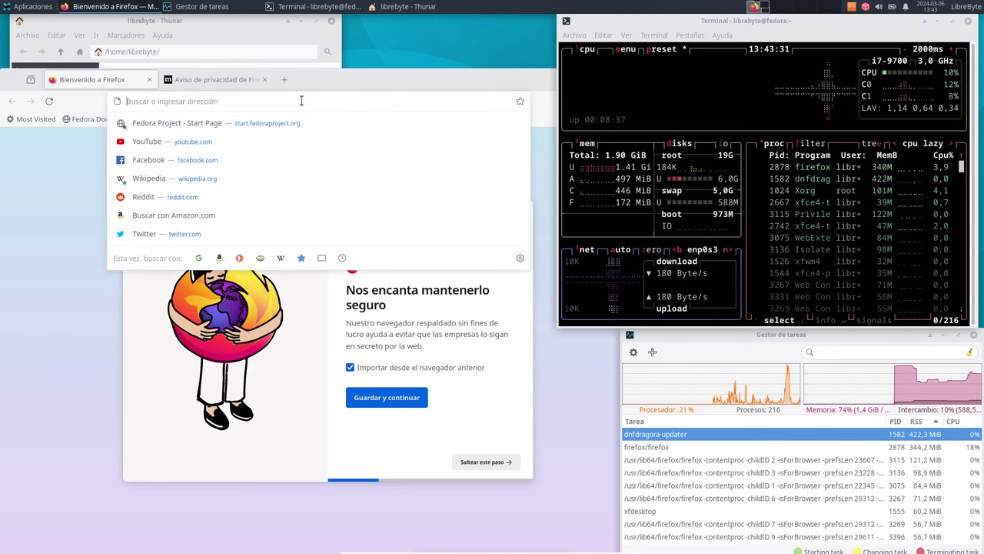
type("gnu.org")
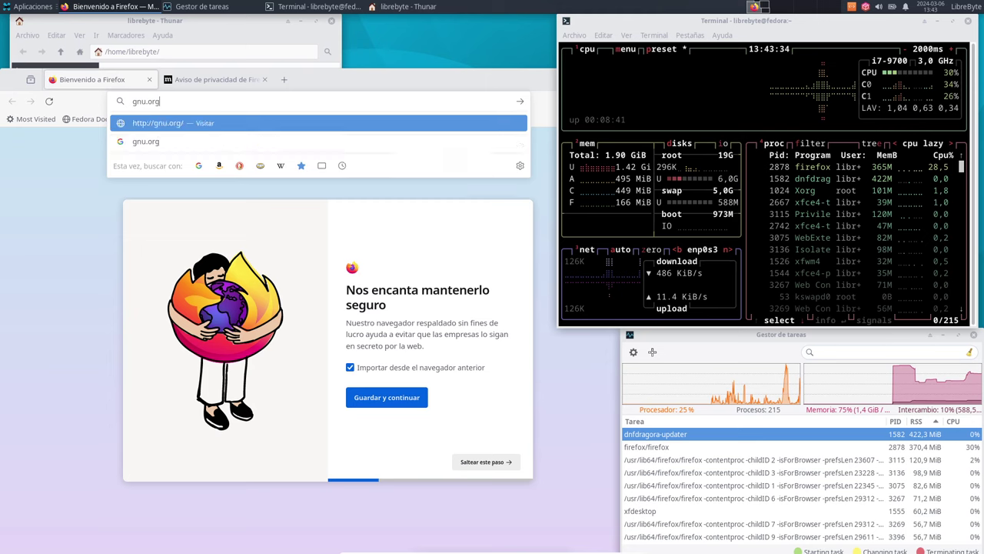
key("Return")
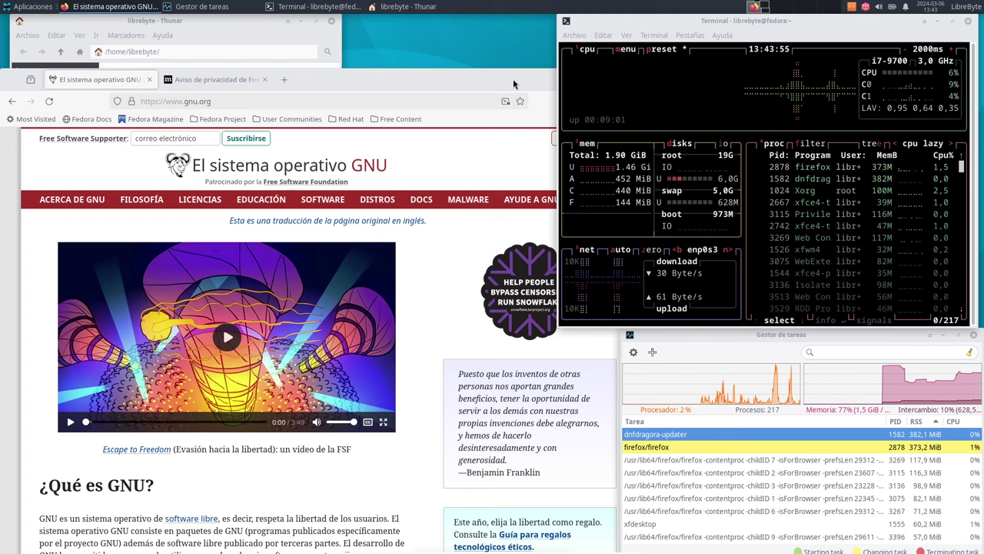
Step: Move and narrow the Firefox window so it fits fully on the left side
double_click(512, 78)
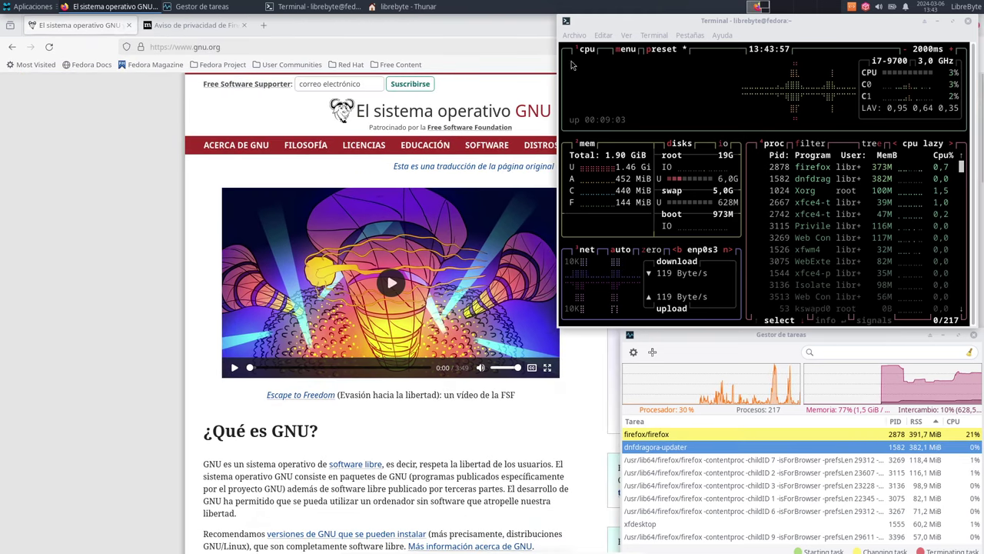
double_click(457, 29)
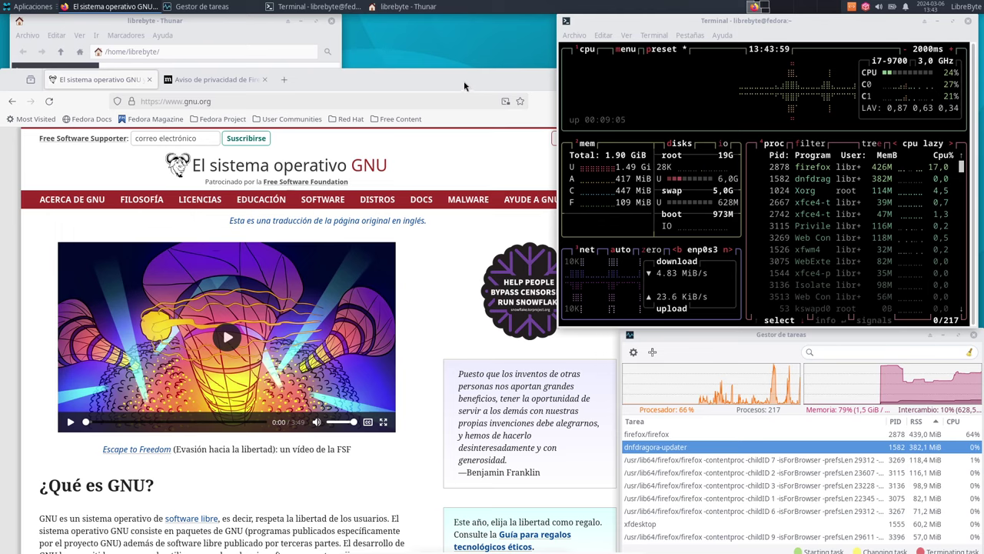
left_click_drag(465, 86, 333, 70)
left_click_drag(520, 110, 418, 110)
left_click_drag(305, 60, 421, 80)
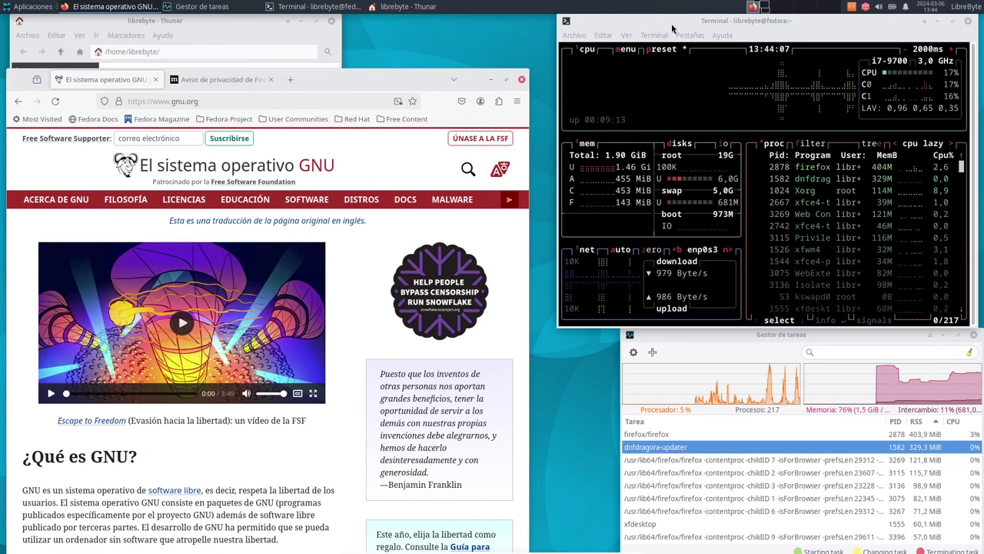
Step: Narrow the btop terminal from its left edge and widen Task Manager leftward
mouse_move(560, 92)
left_mouse_down()
mouse_move(623, 97)
mouse_move(553, 98)
left_mouse_up()
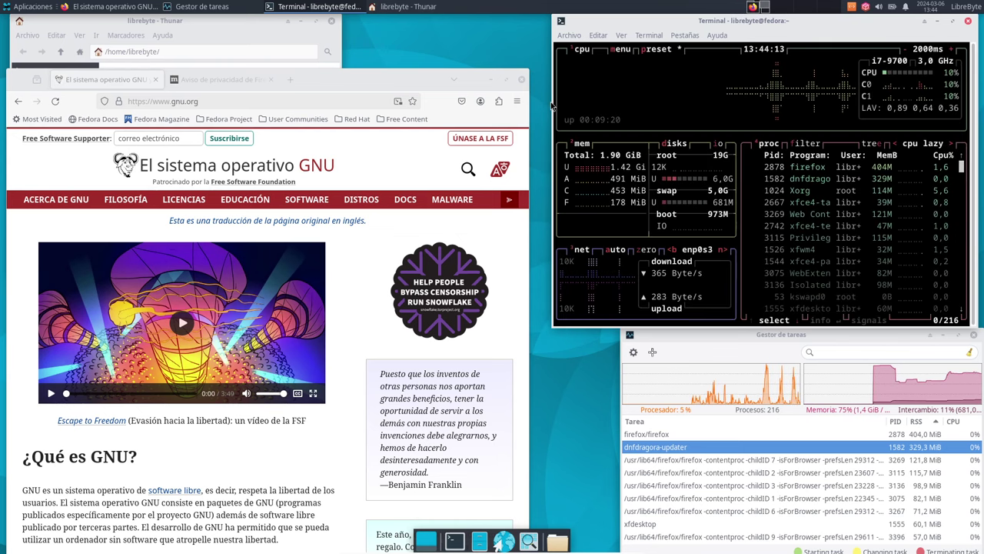
left_click(621, 349)
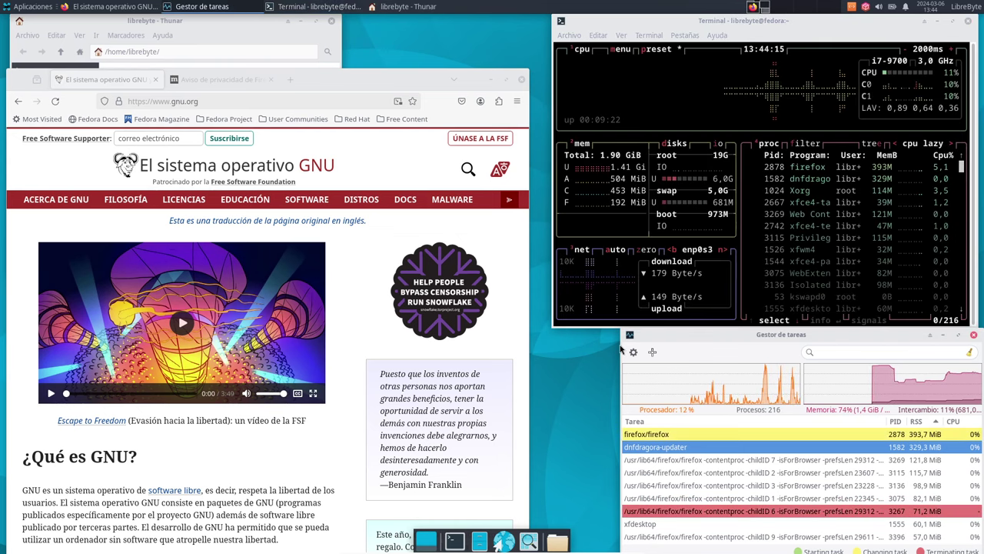
left_click_drag(622, 344, 553, 343)
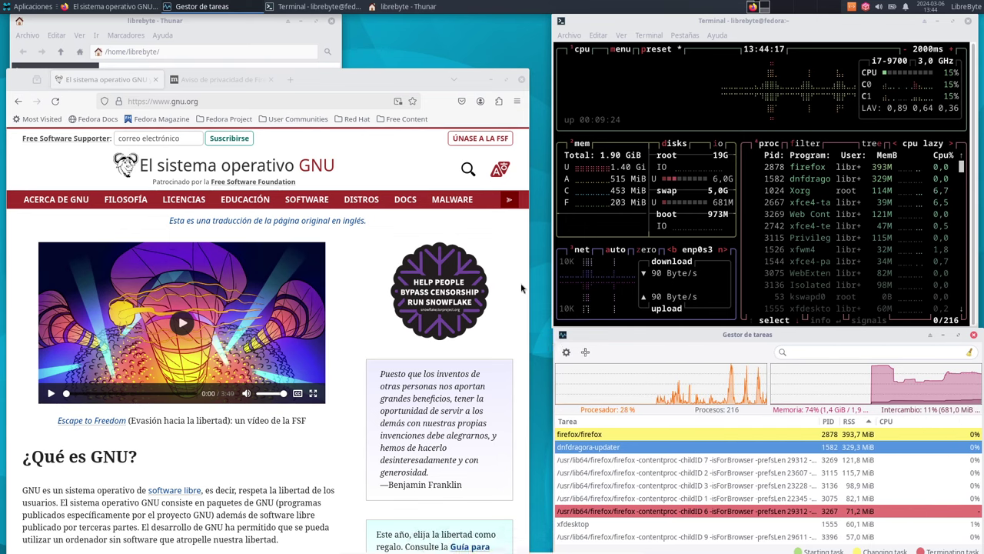
left_click(383, 80)
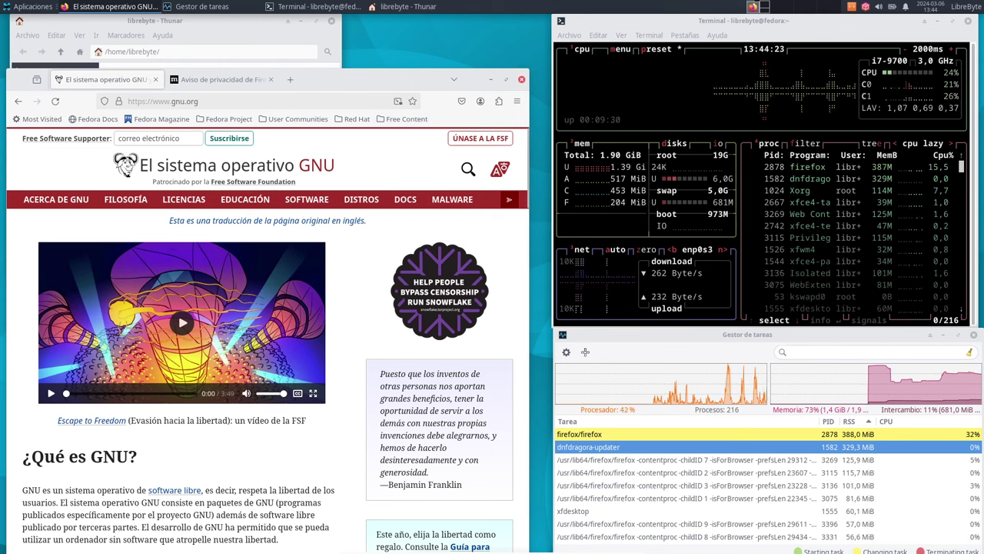
Step: Set Task Manager to 'Igual que las otras ventanas' and make it taller
mouse_move(542, 547)
mouse_move(546, 526)
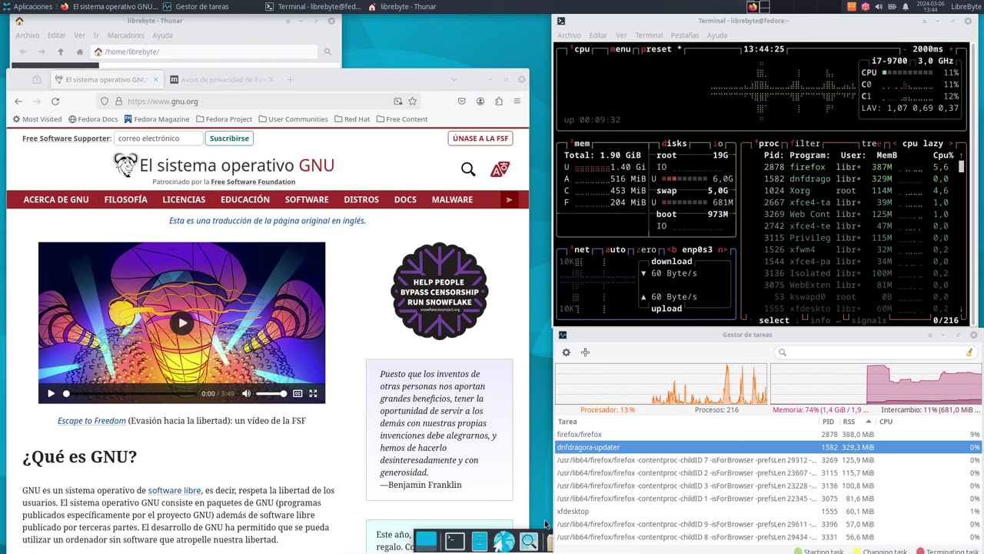
right_click(699, 335)
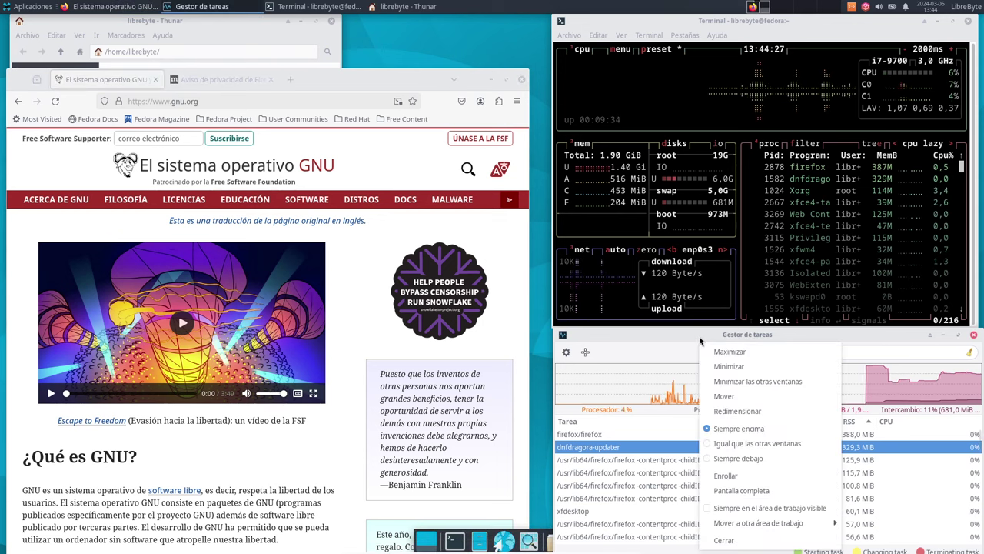
left_click(745, 442)
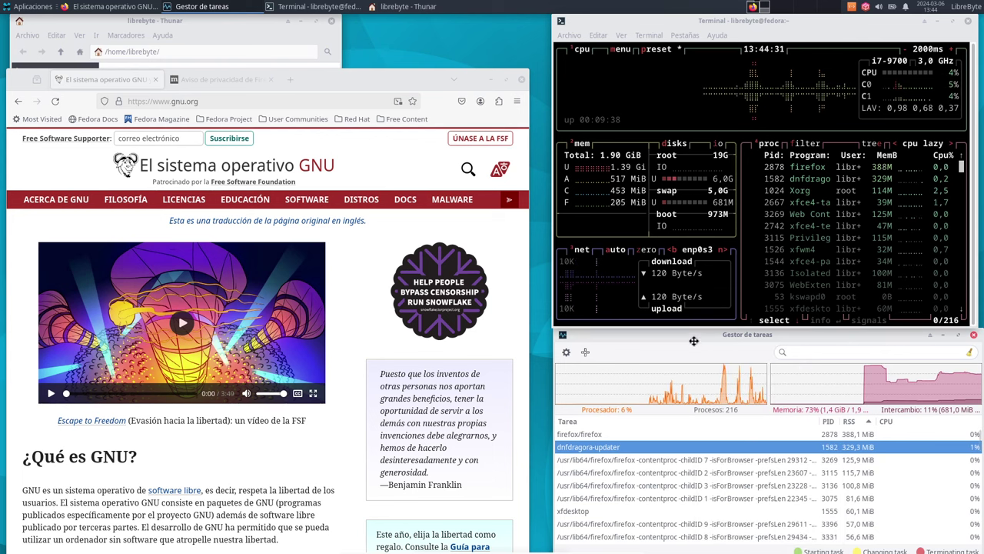
mouse_move(695, 339)
left_mouse_down()
mouse_move(704, 513)
mouse_move(698, 334)
left_mouse_up()
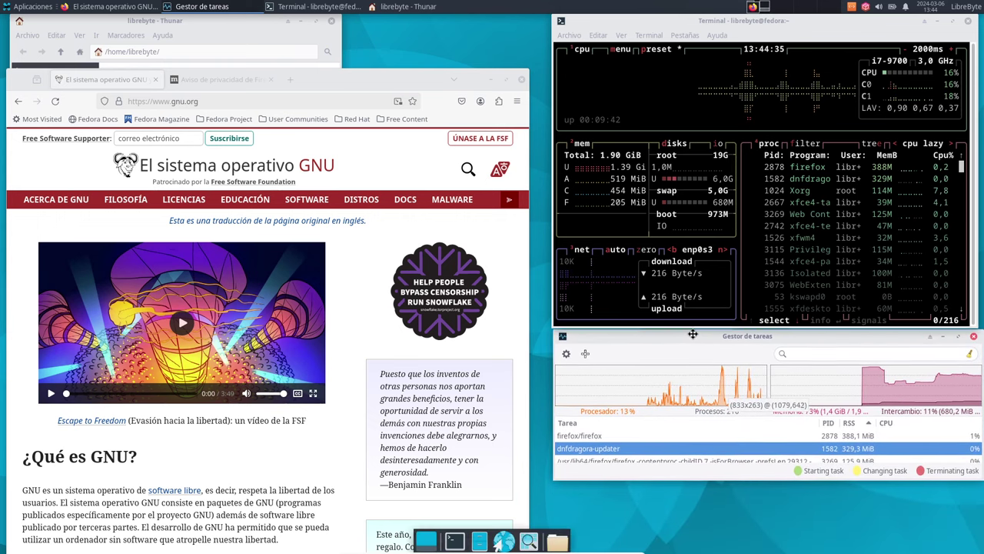
left_click_drag(747, 482, 750, 528)
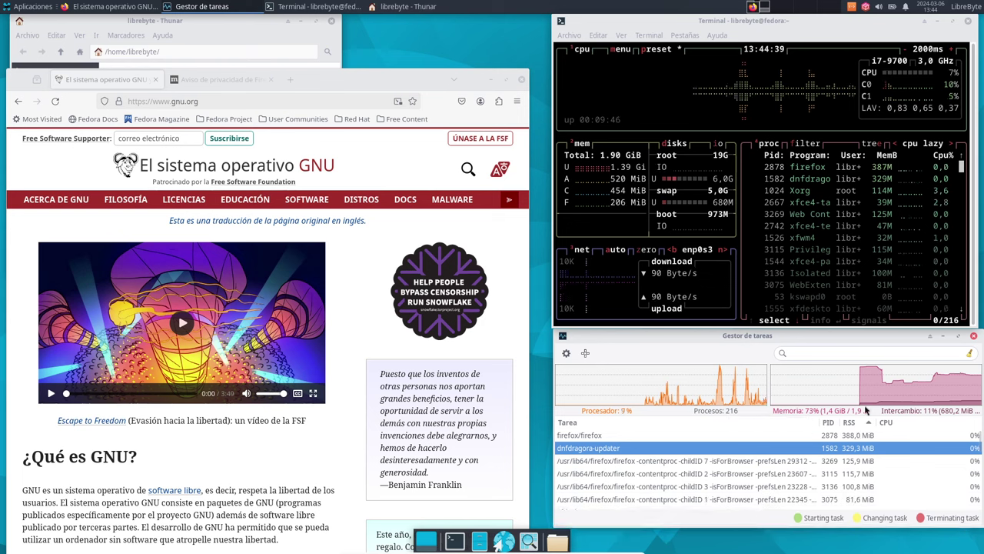